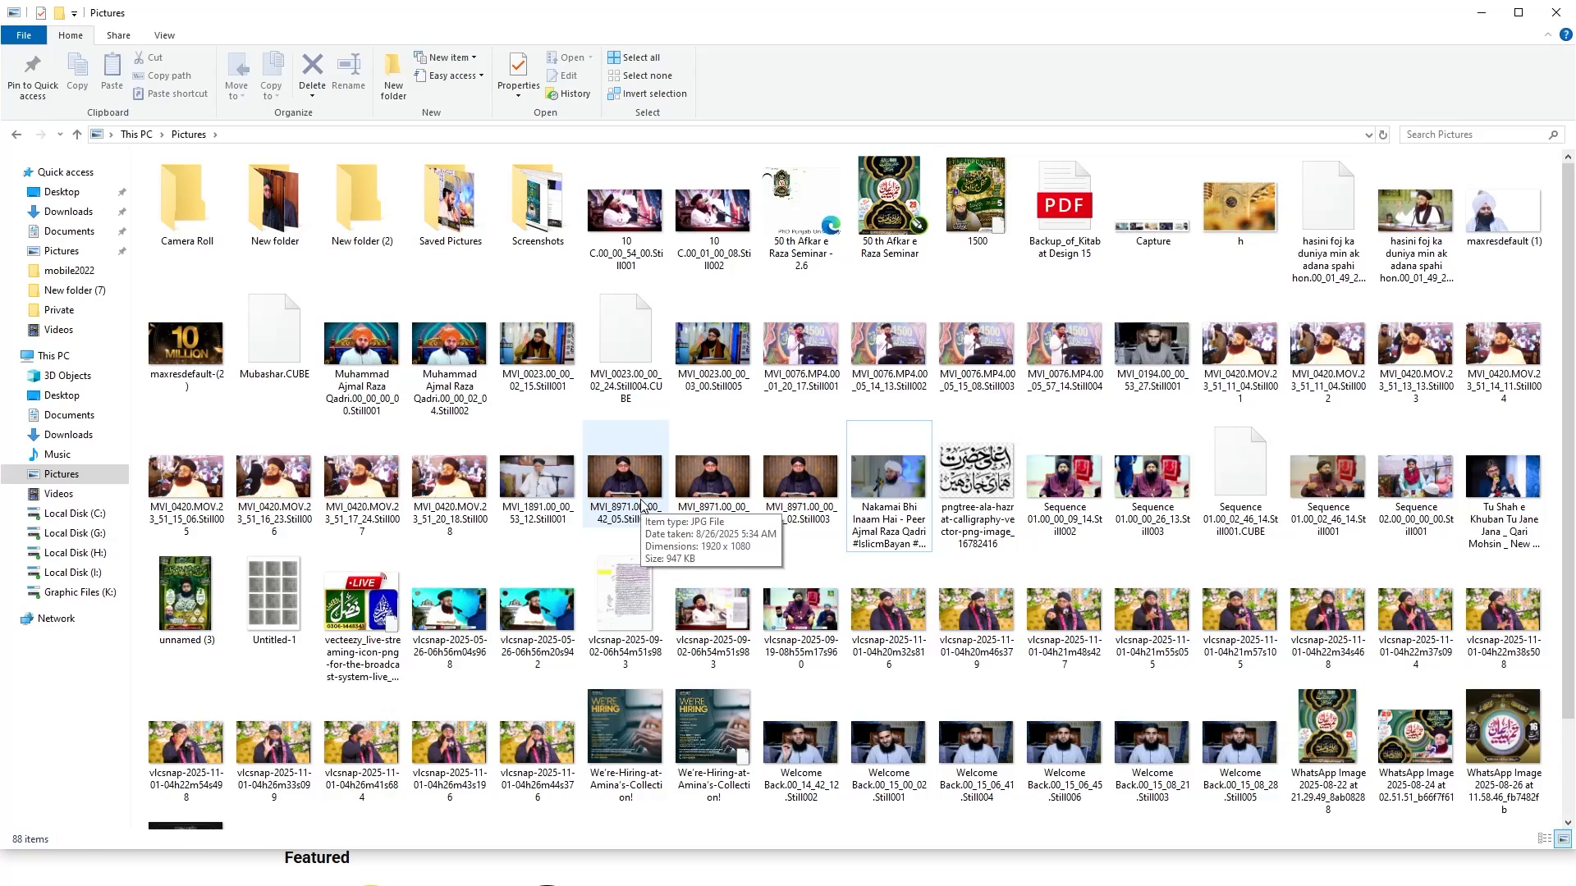
- Bring up the photo MVI_8971.00_00_44_02.Still003.jpg, close the other open photo, and start editing it
click(803, 484)
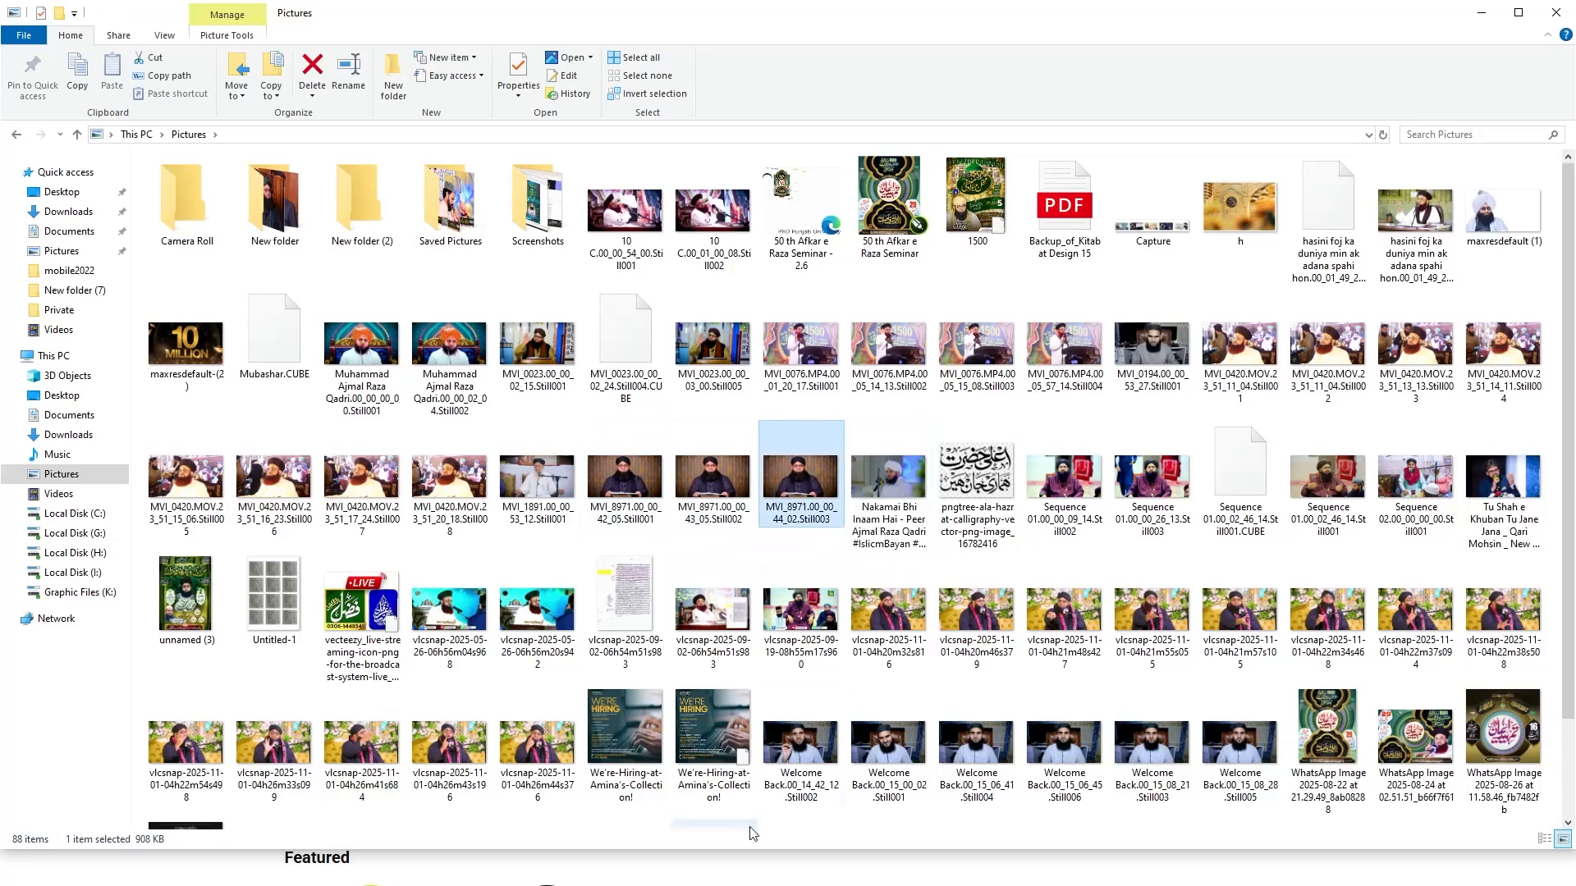
click(750, 872)
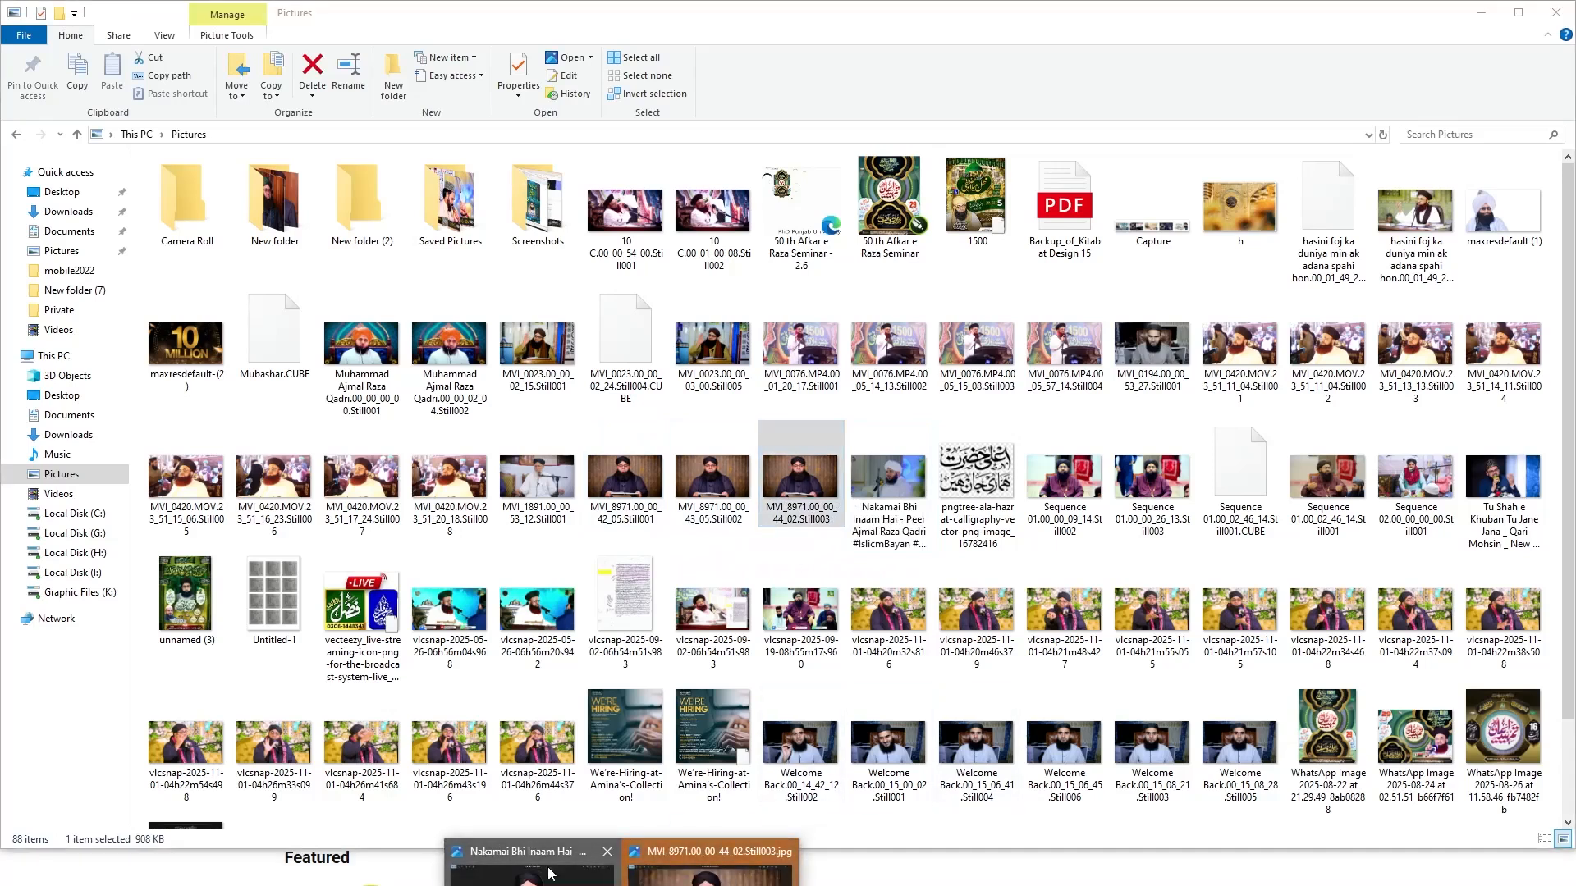
click(608, 852)
click(621, 878)
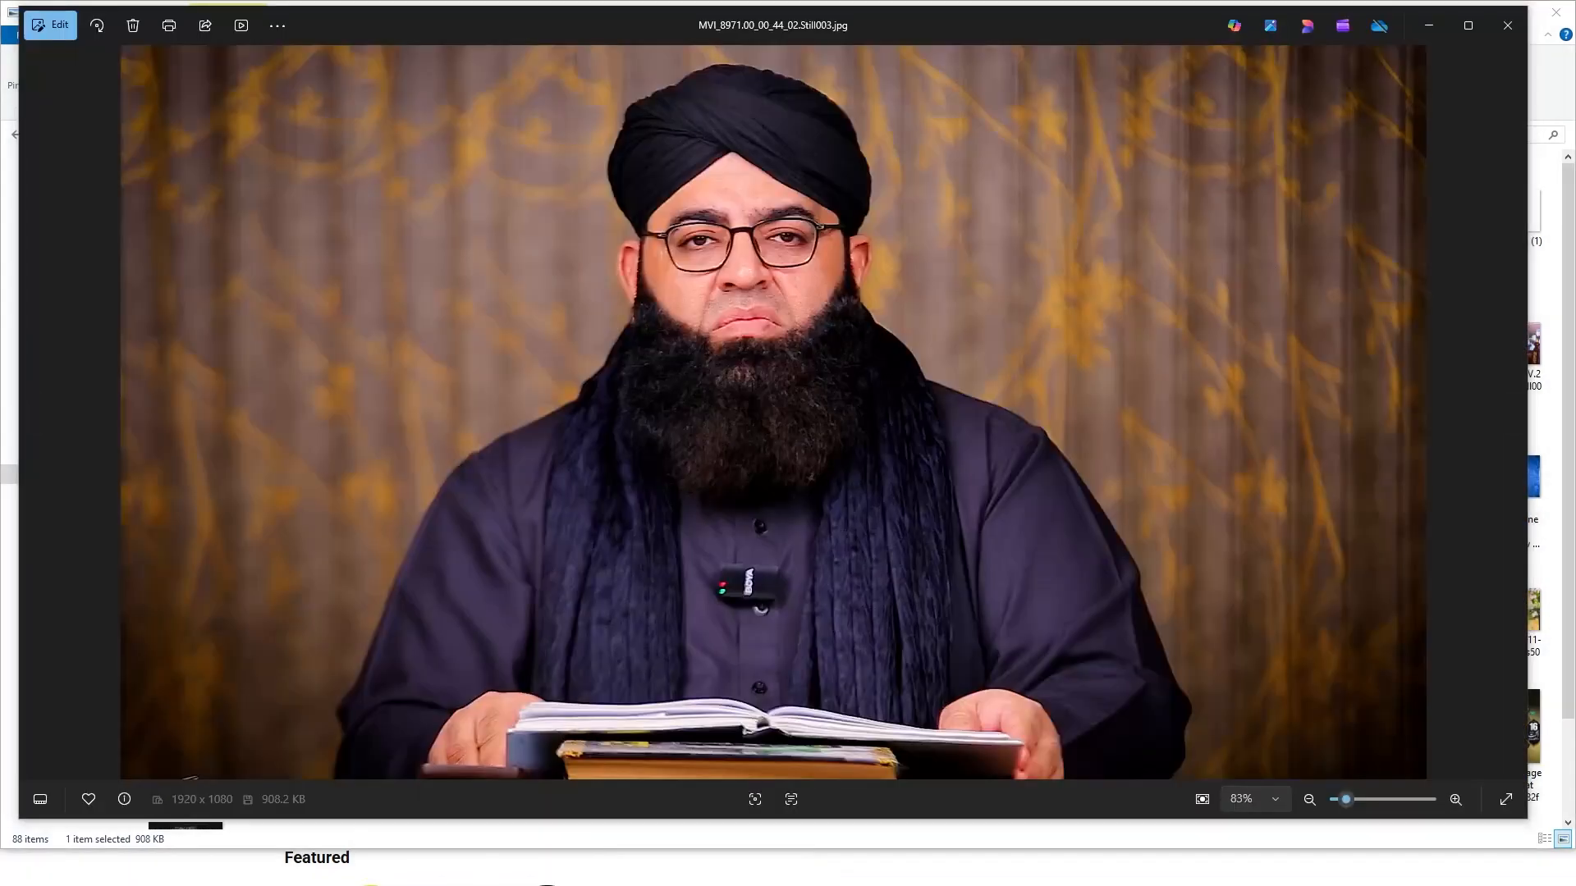
scroll(688, 489, down, 3)
click(624, 878)
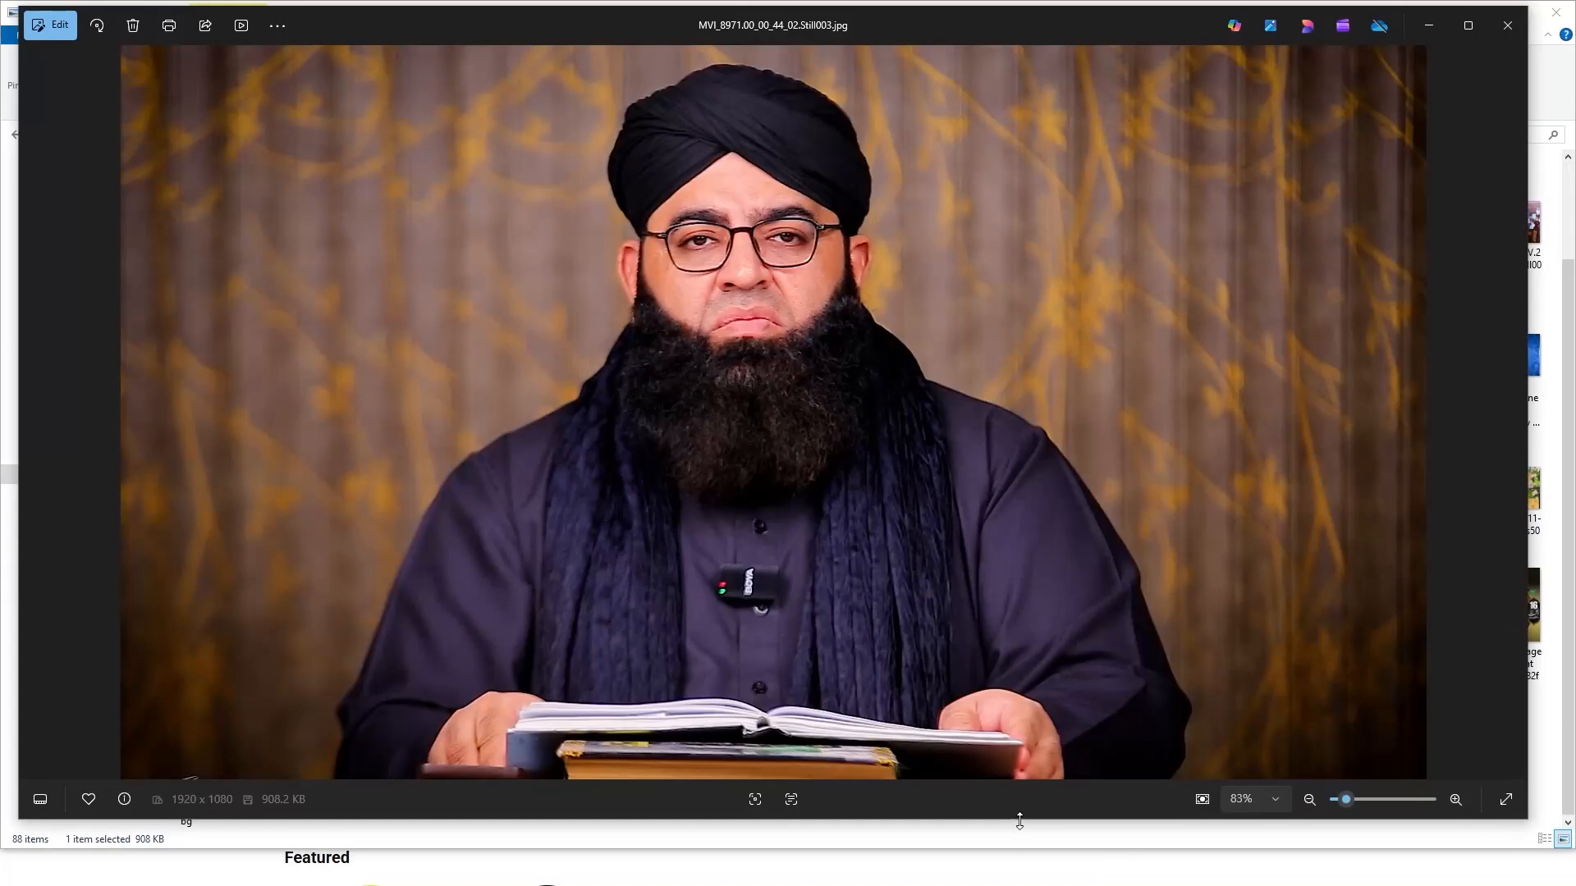
drag(1019, 822, 1023, 838)
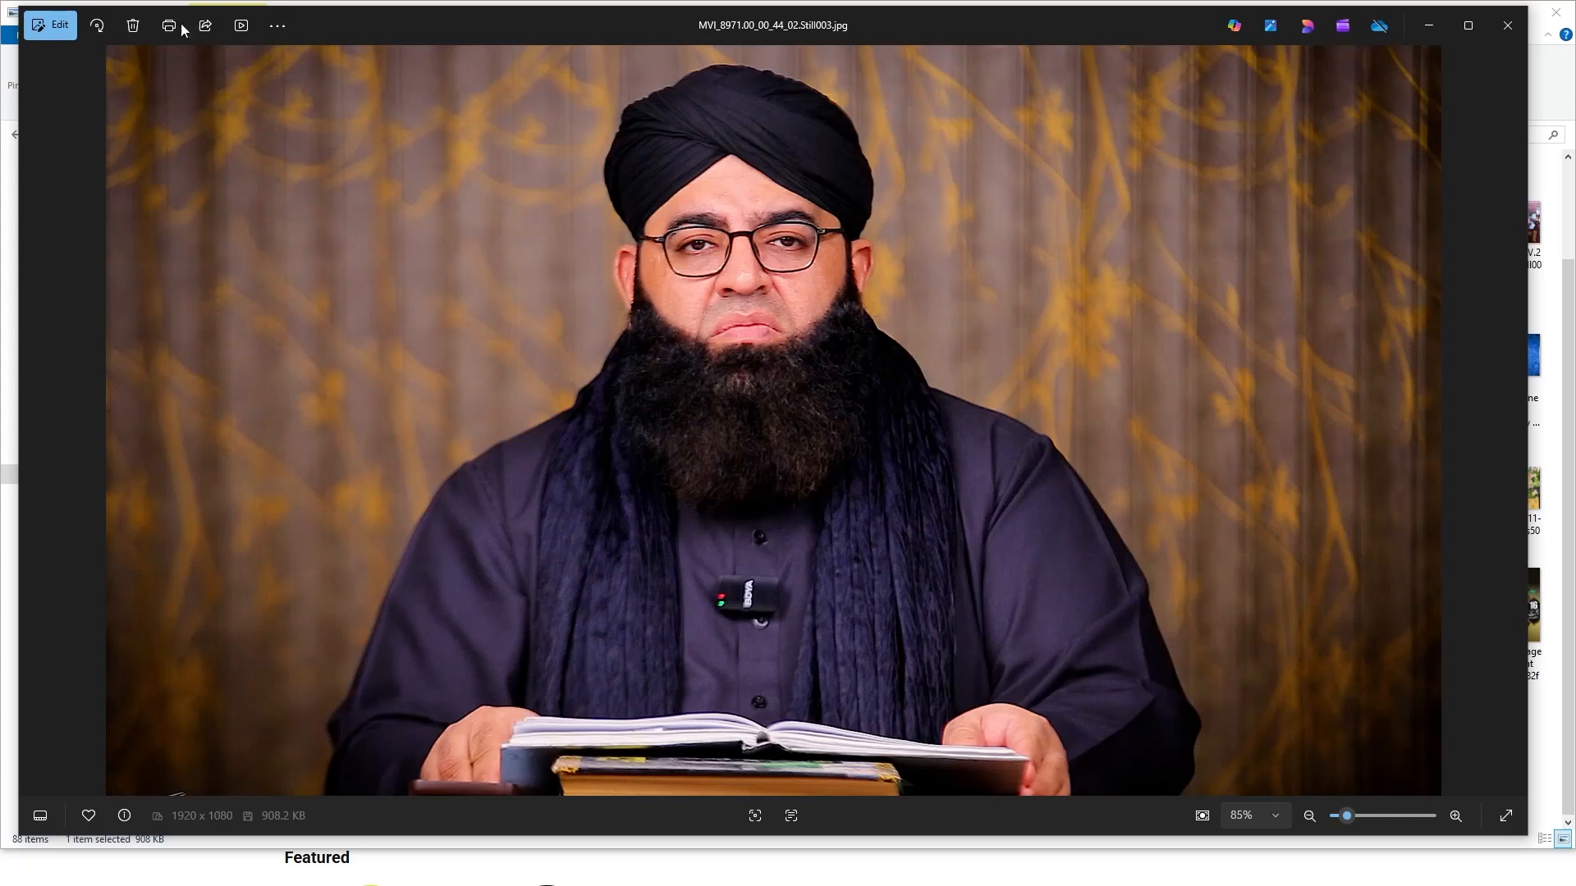
click(48, 30)
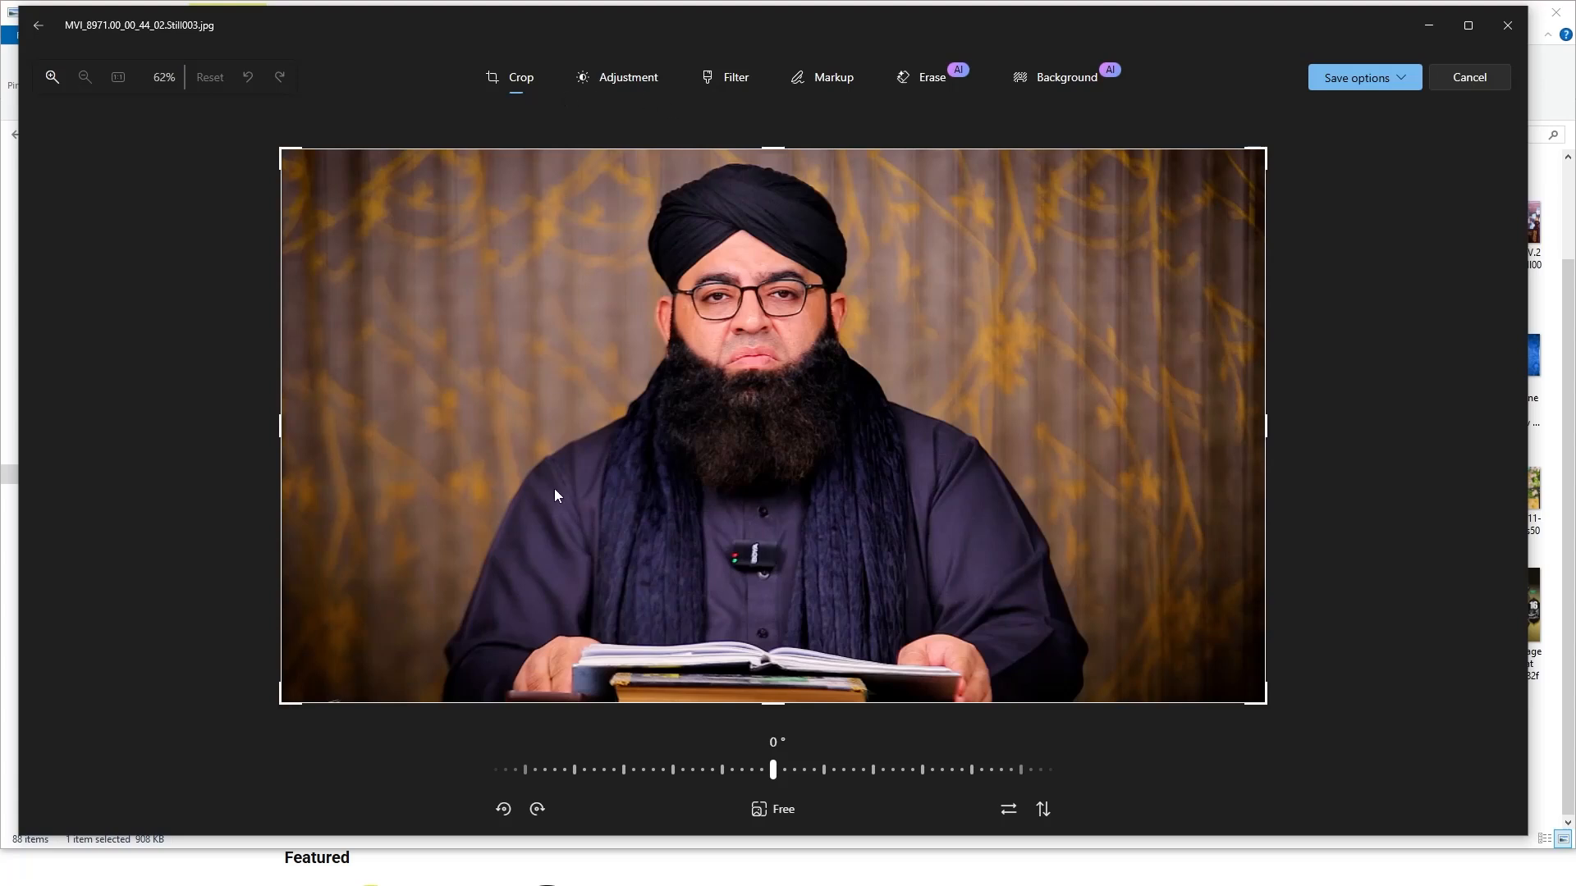
- Try flipping the photo vertically and horizontally, and restore its original orientation at 0° rotation
mouse_move(819, 771)
mouse_down()
mouse_move(848, 772)
mouse_move(803, 772)
mouse_up()
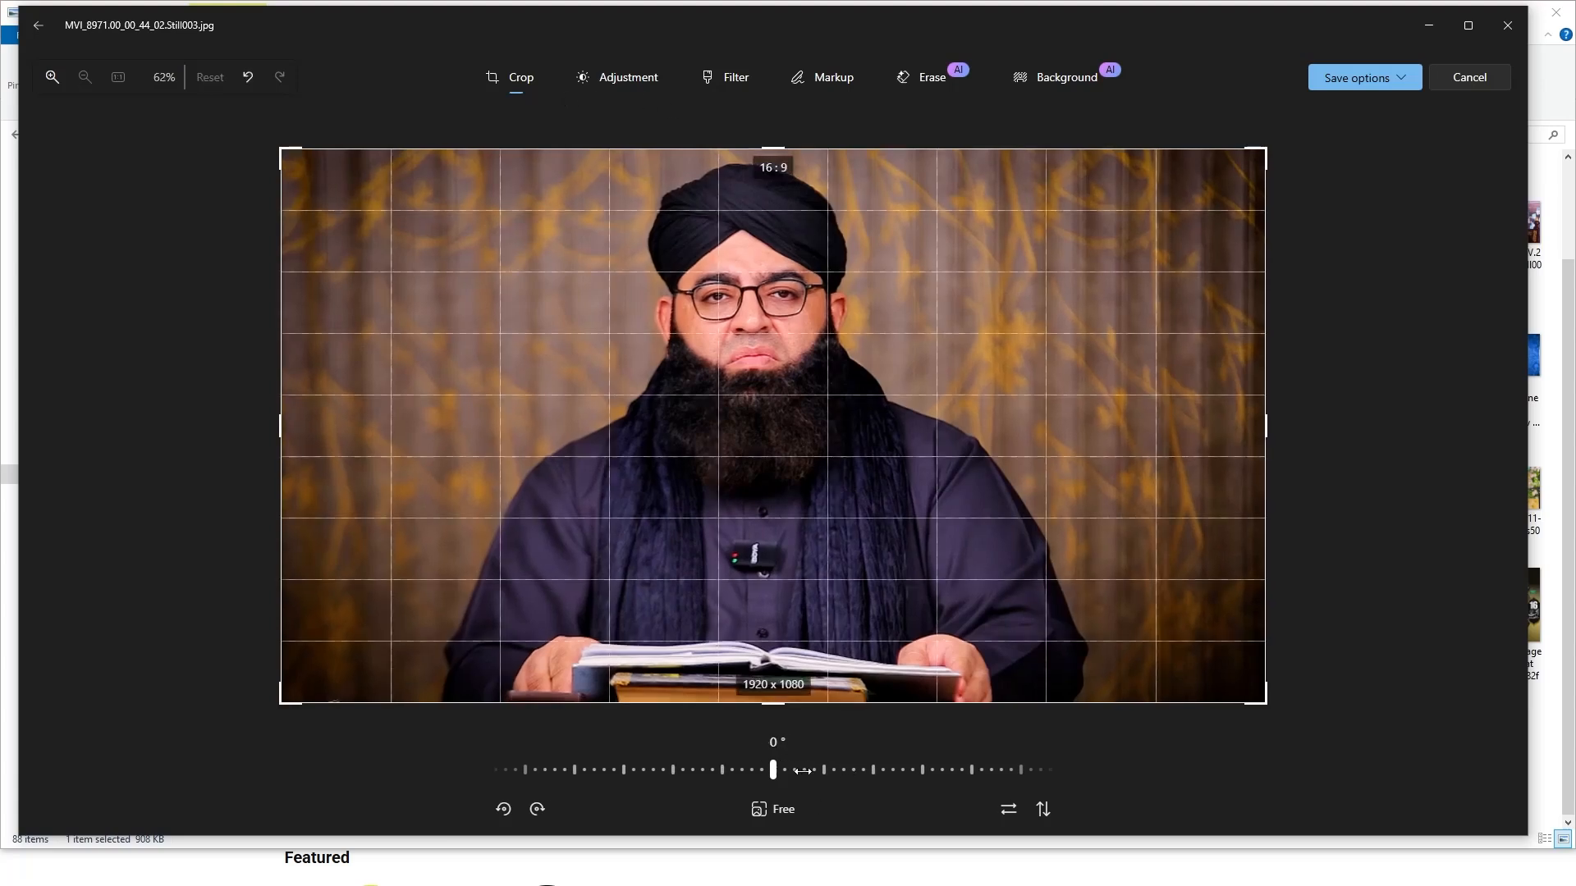
click(1043, 809)
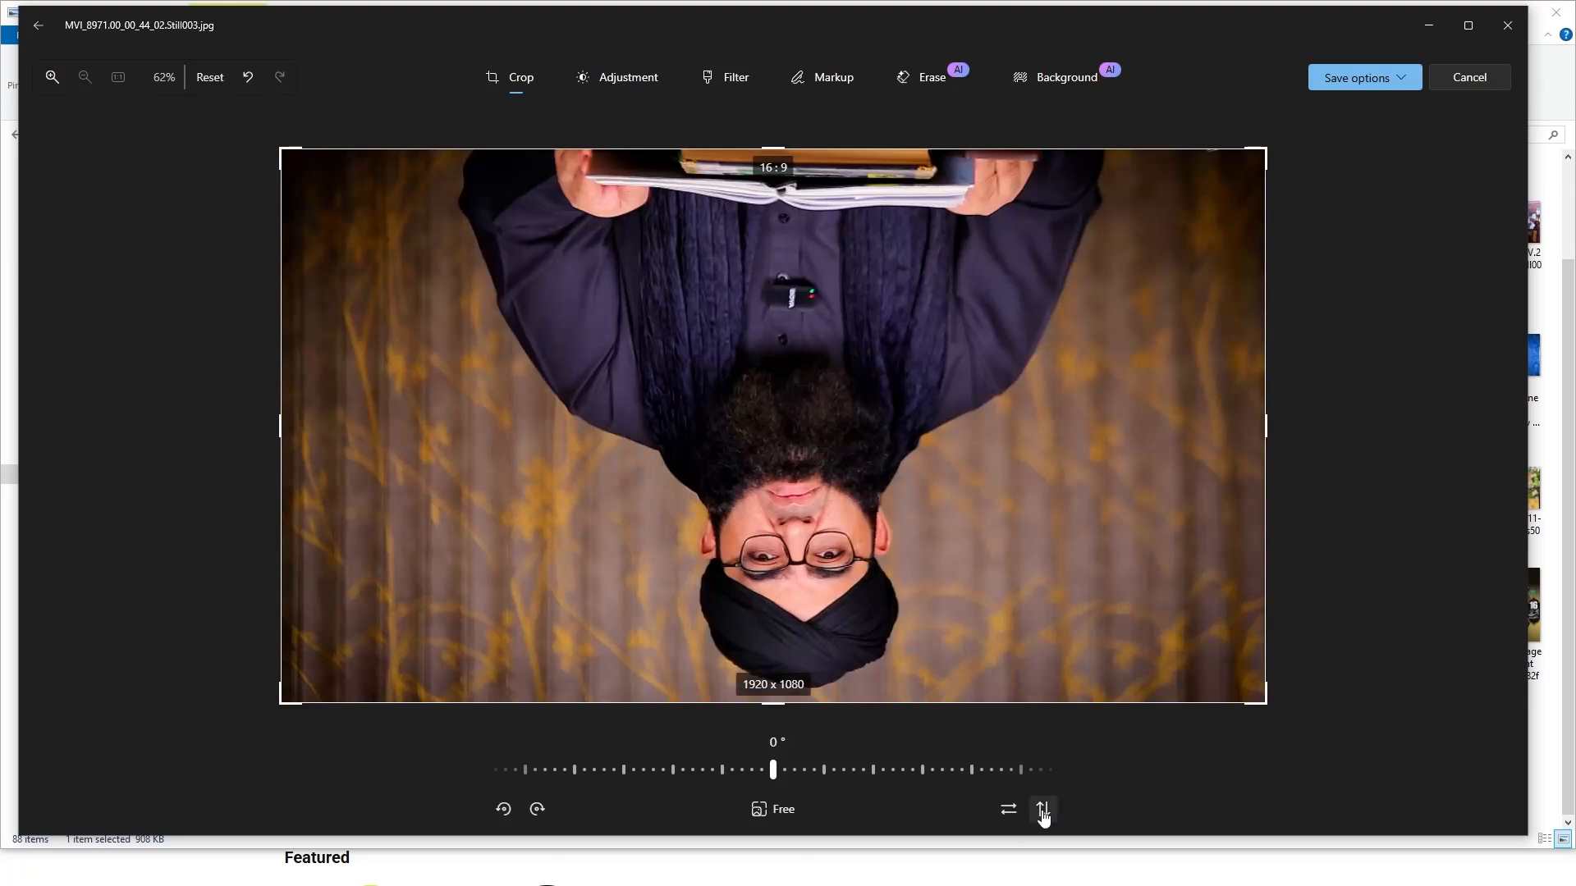
click(1043, 810)
click(645, 82)
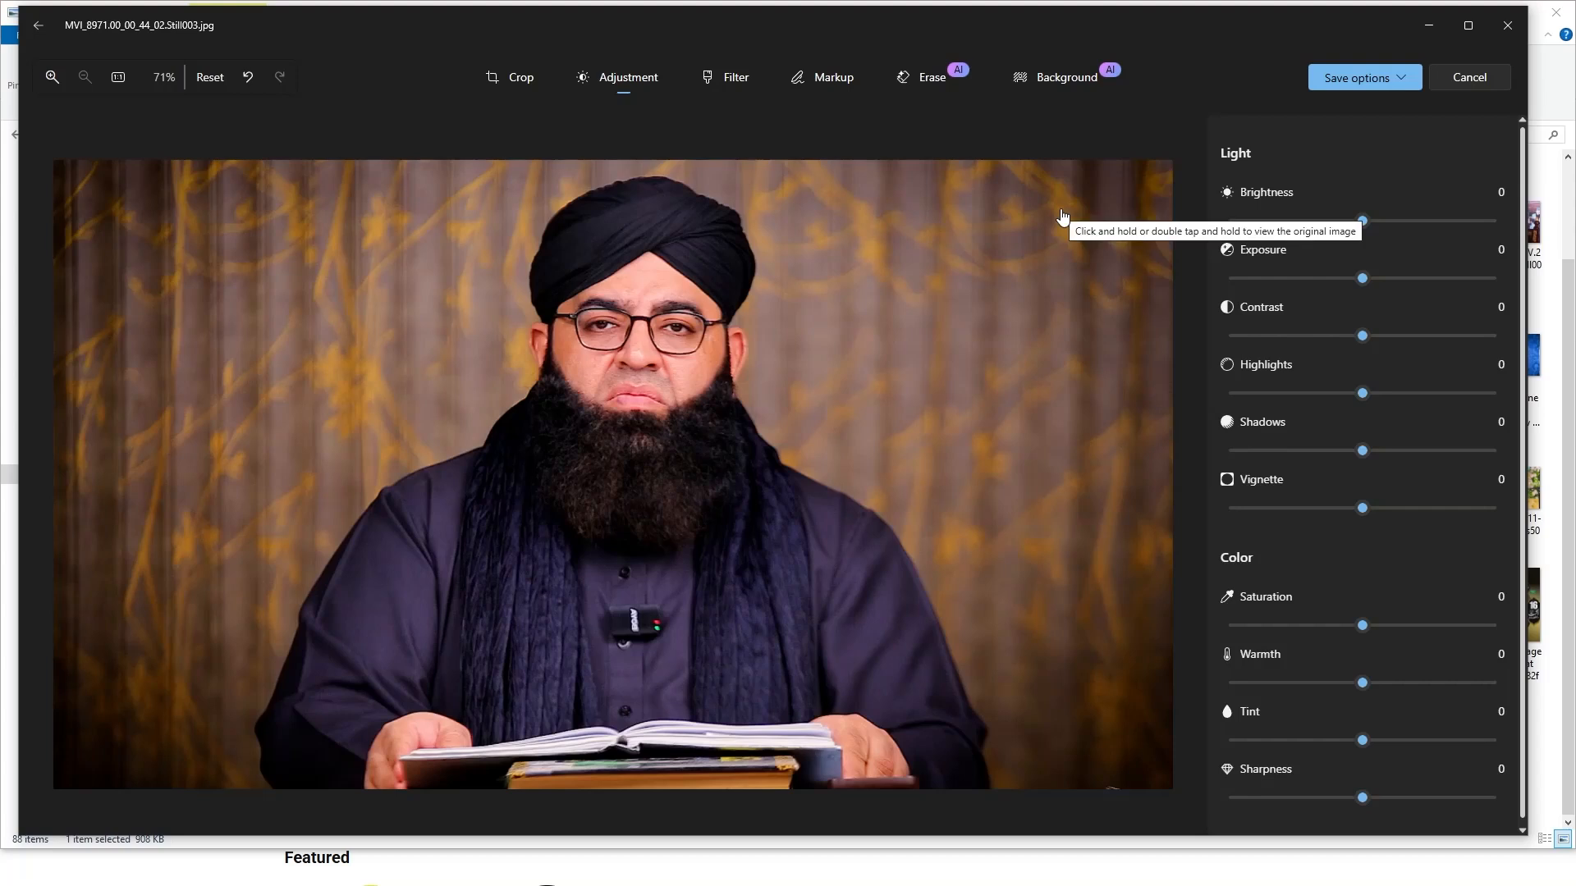
click(513, 78)
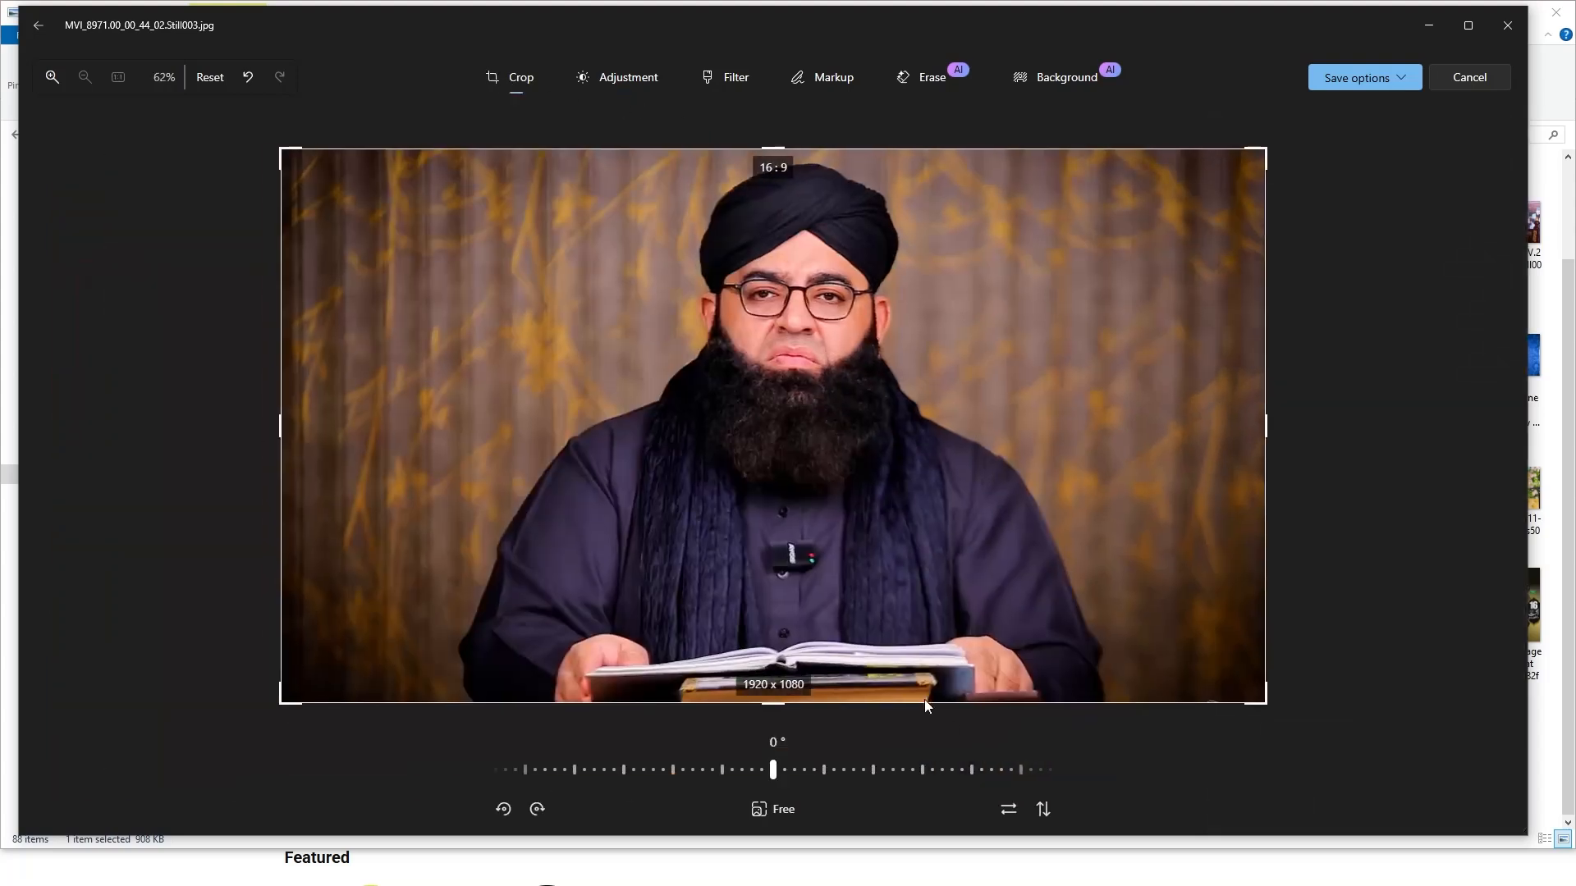
click(1011, 813)
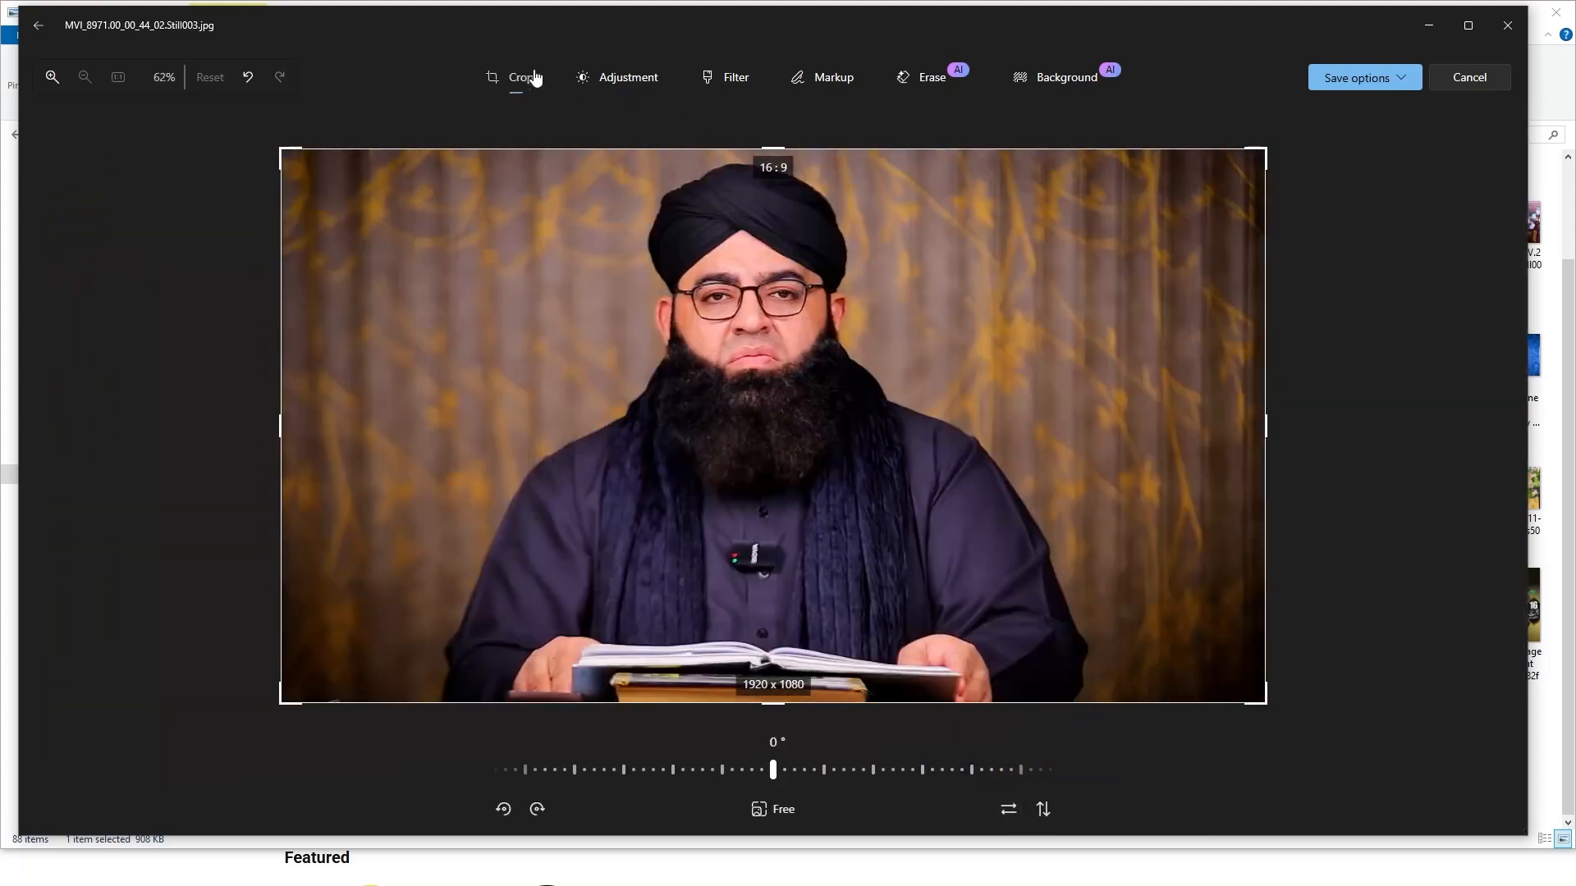
- Adjust the photo's light: brightness 21, exposure 16, contrast 16, highlights -51 and shadows 32
click(628, 82)
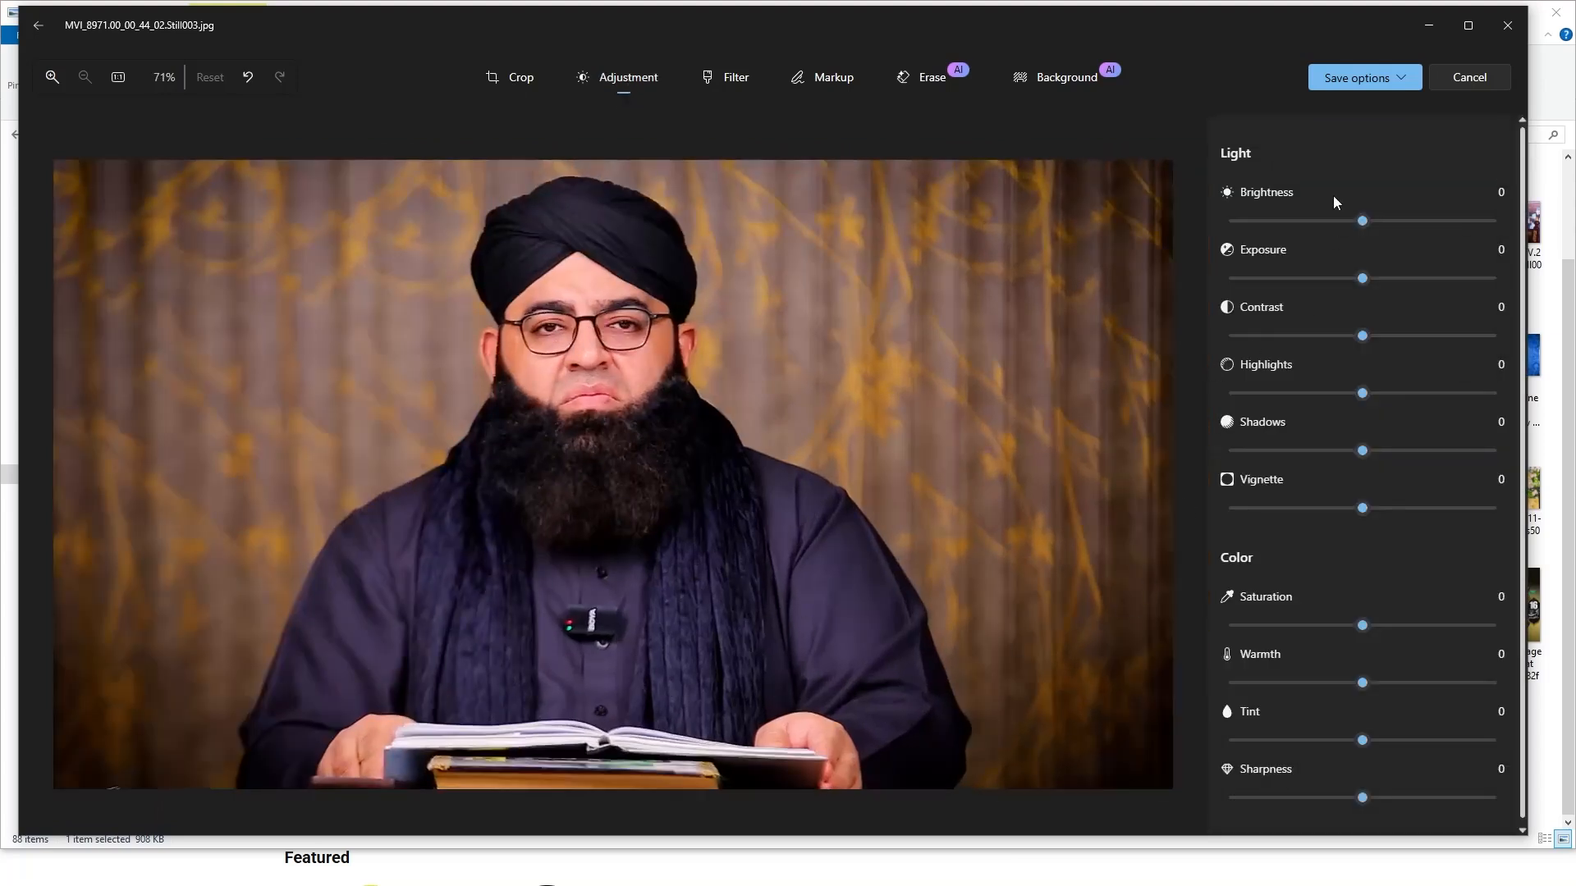
drag(1363, 221, 1394, 221)
drag(1365, 278, 1388, 277)
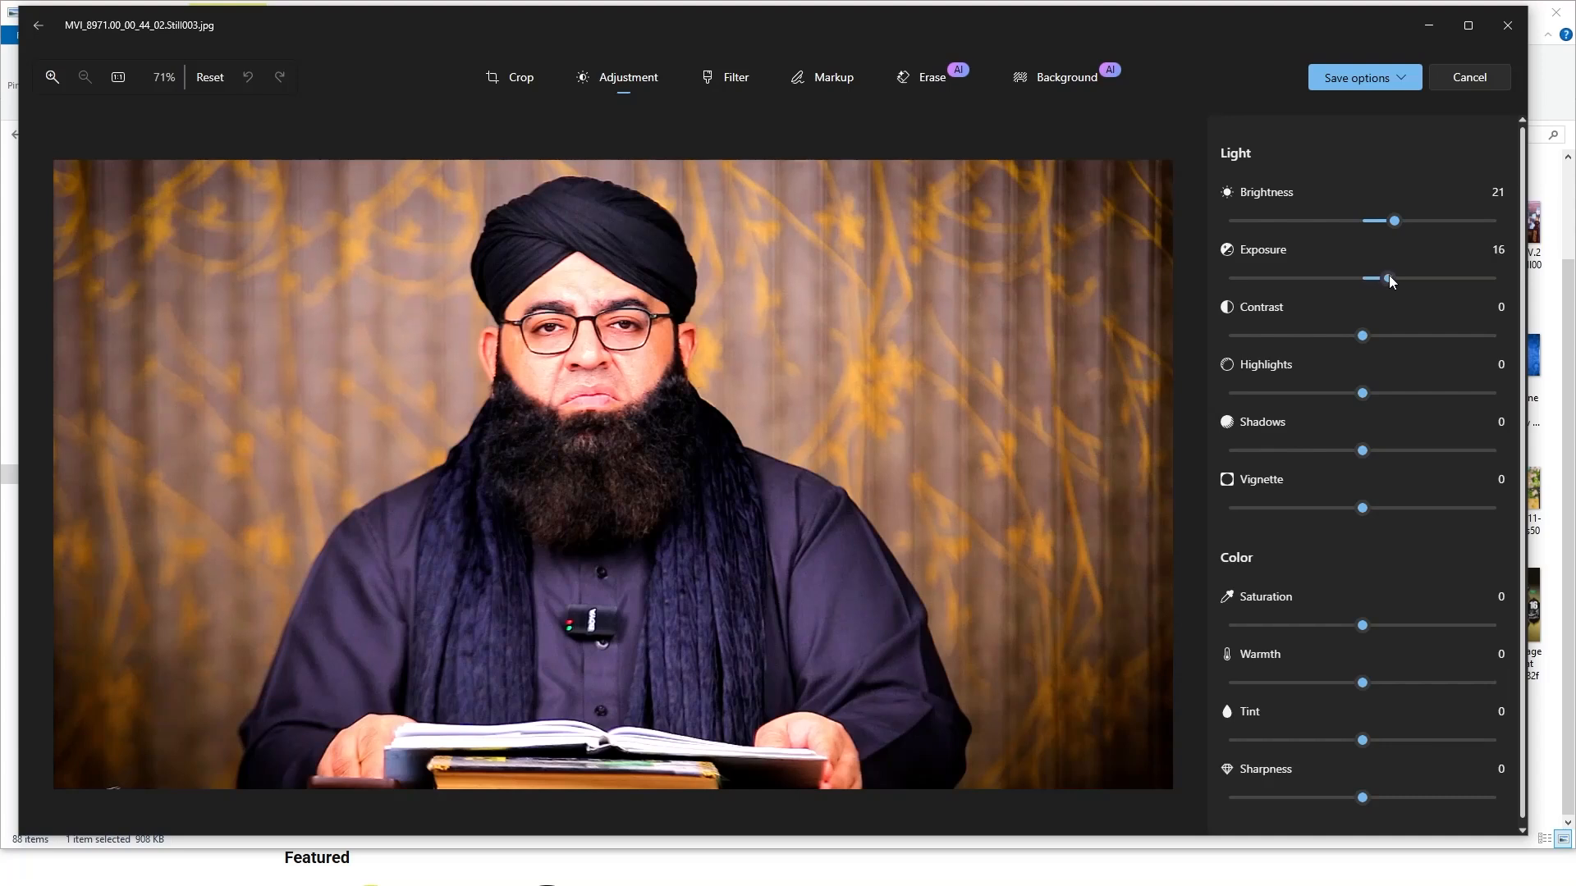
drag(1362, 337, 1425, 347)
drag(1405, 348, 1278, 406)
drag(1364, 450, 1410, 457)
- Set the photo's saturation to 4 and its sharpness to 26
scroll(1274, 561, down, 1)
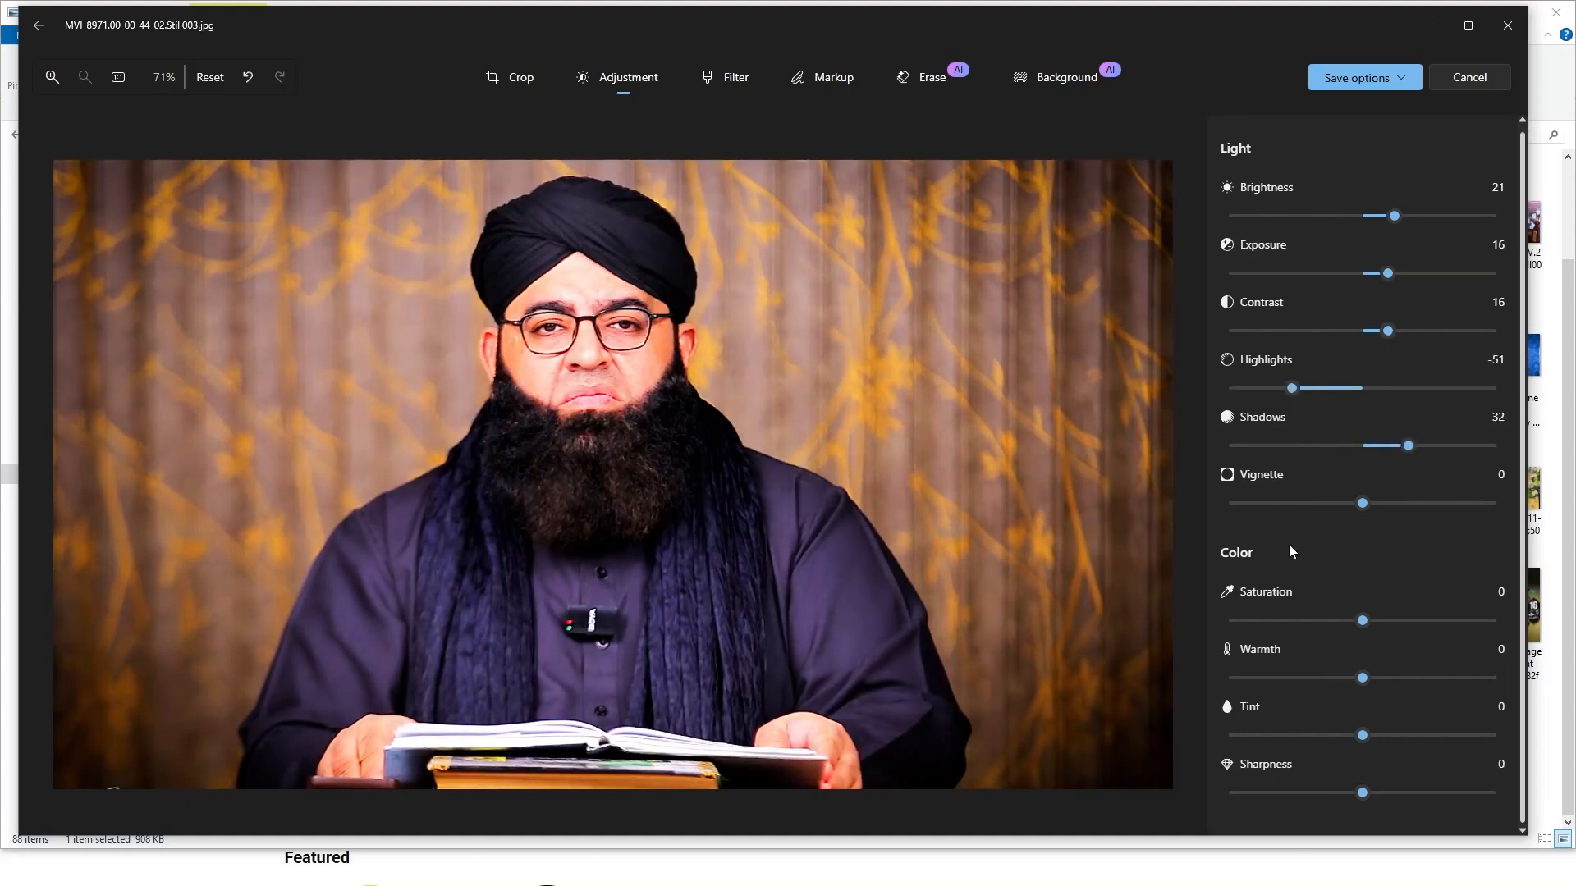
drag(1367, 619, 1372, 619)
mouse_move(1390, 795)
mouse_down()
mouse_move(1421, 799)
mouse_move(1400, 795)
mouse_up()
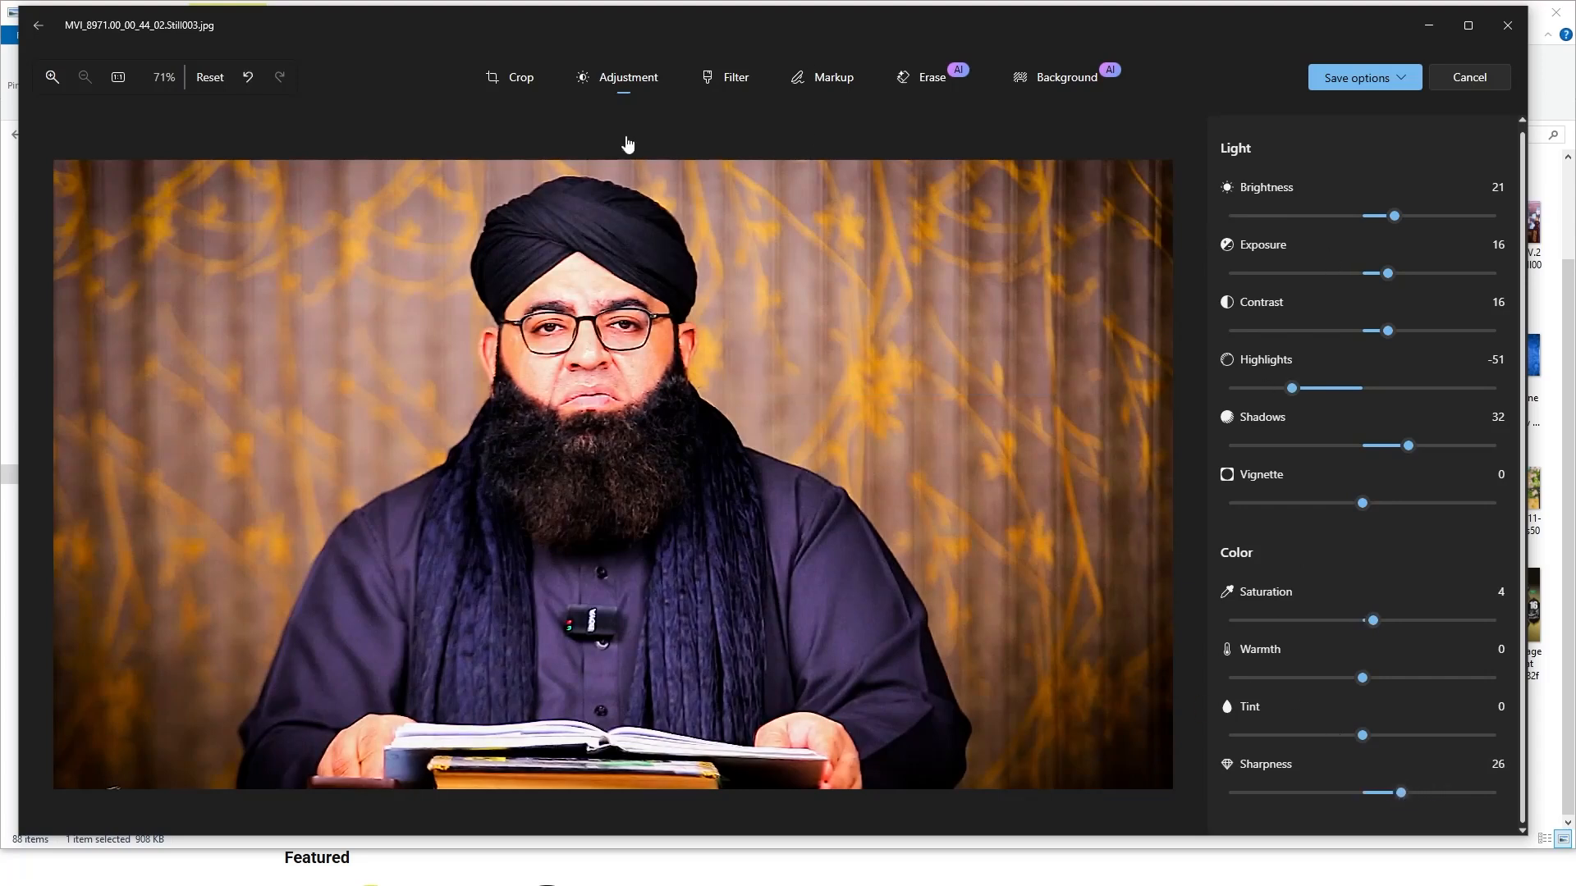
- Try Auto Enhance on the photo, go back to the Original filter, and bring up the markup tools
click(736, 82)
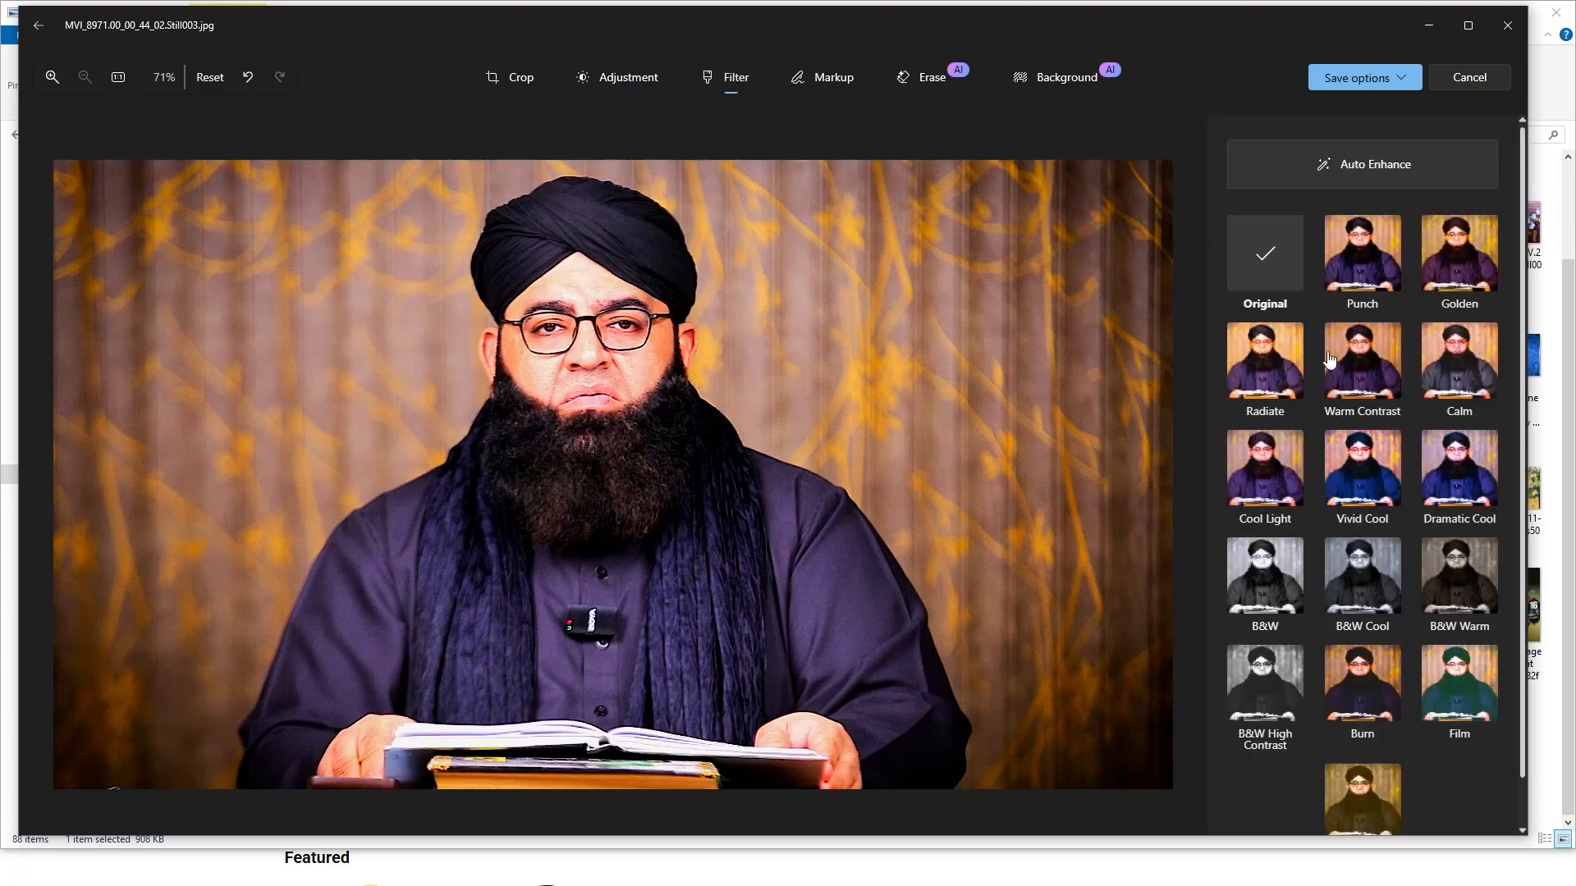
click(1361, 169)
click(1362, 169)
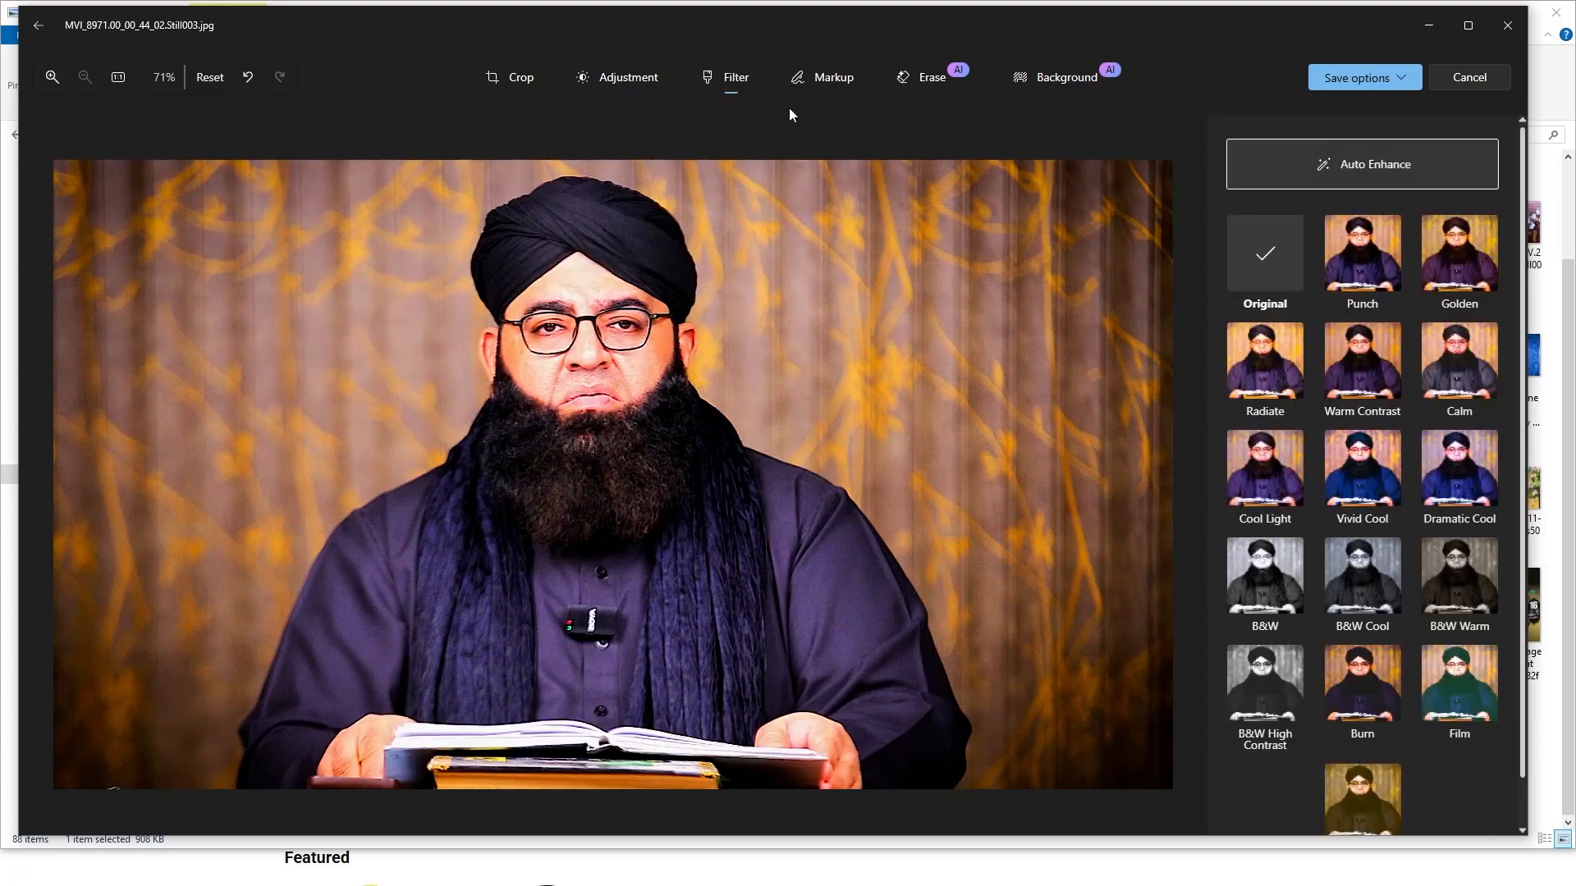
click(830, 82)
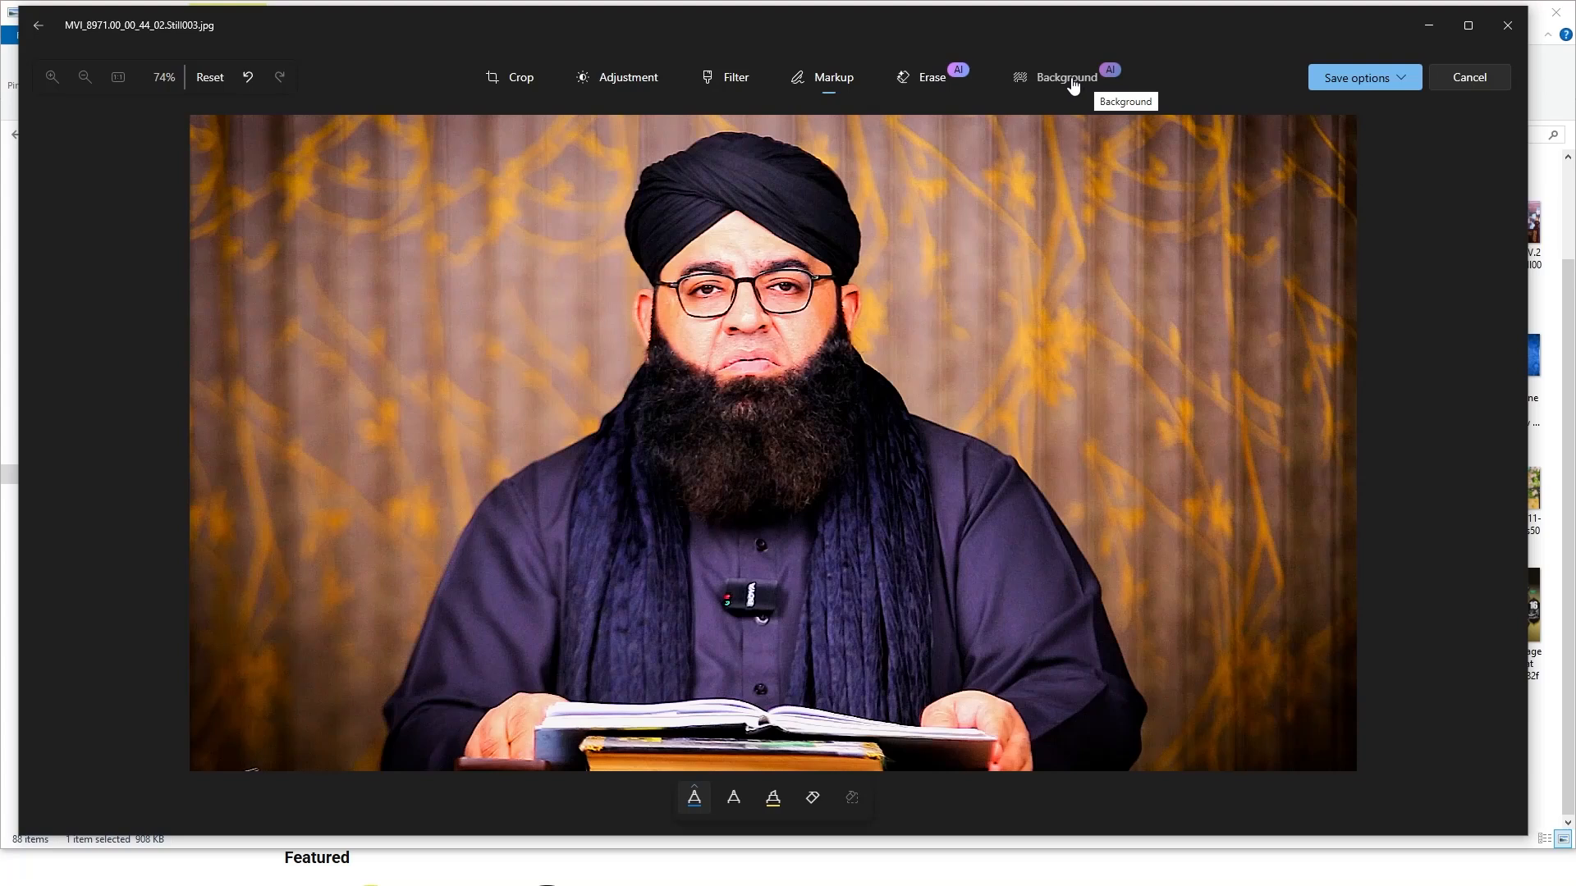
- Detect the photo's background and try the Blur, Remove and Replace effects on it
click(1071, 82)
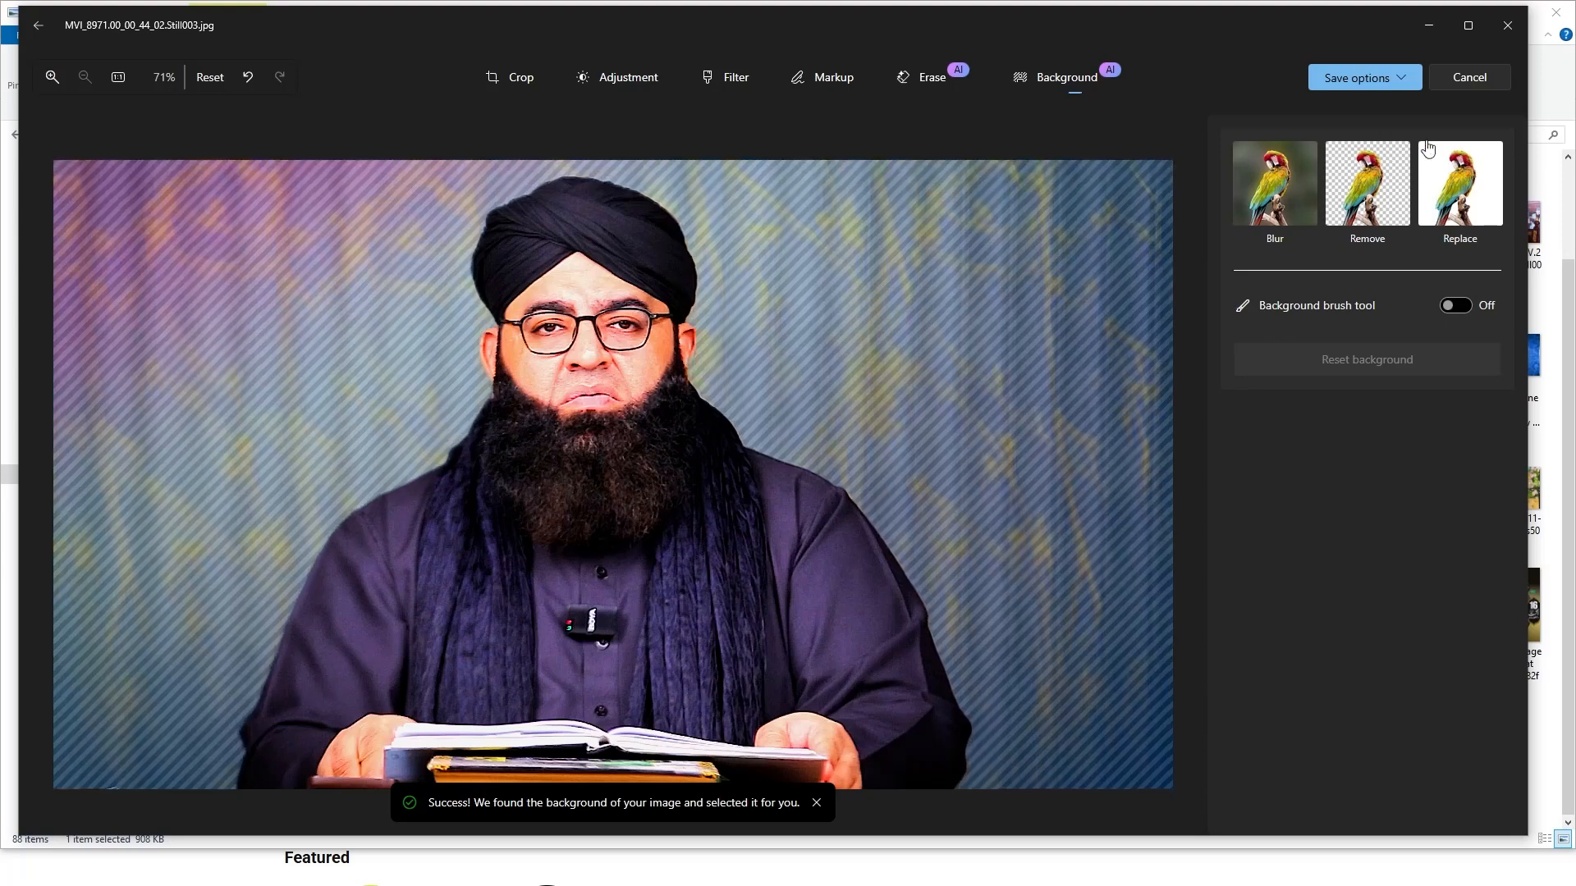
click(1268, 207)
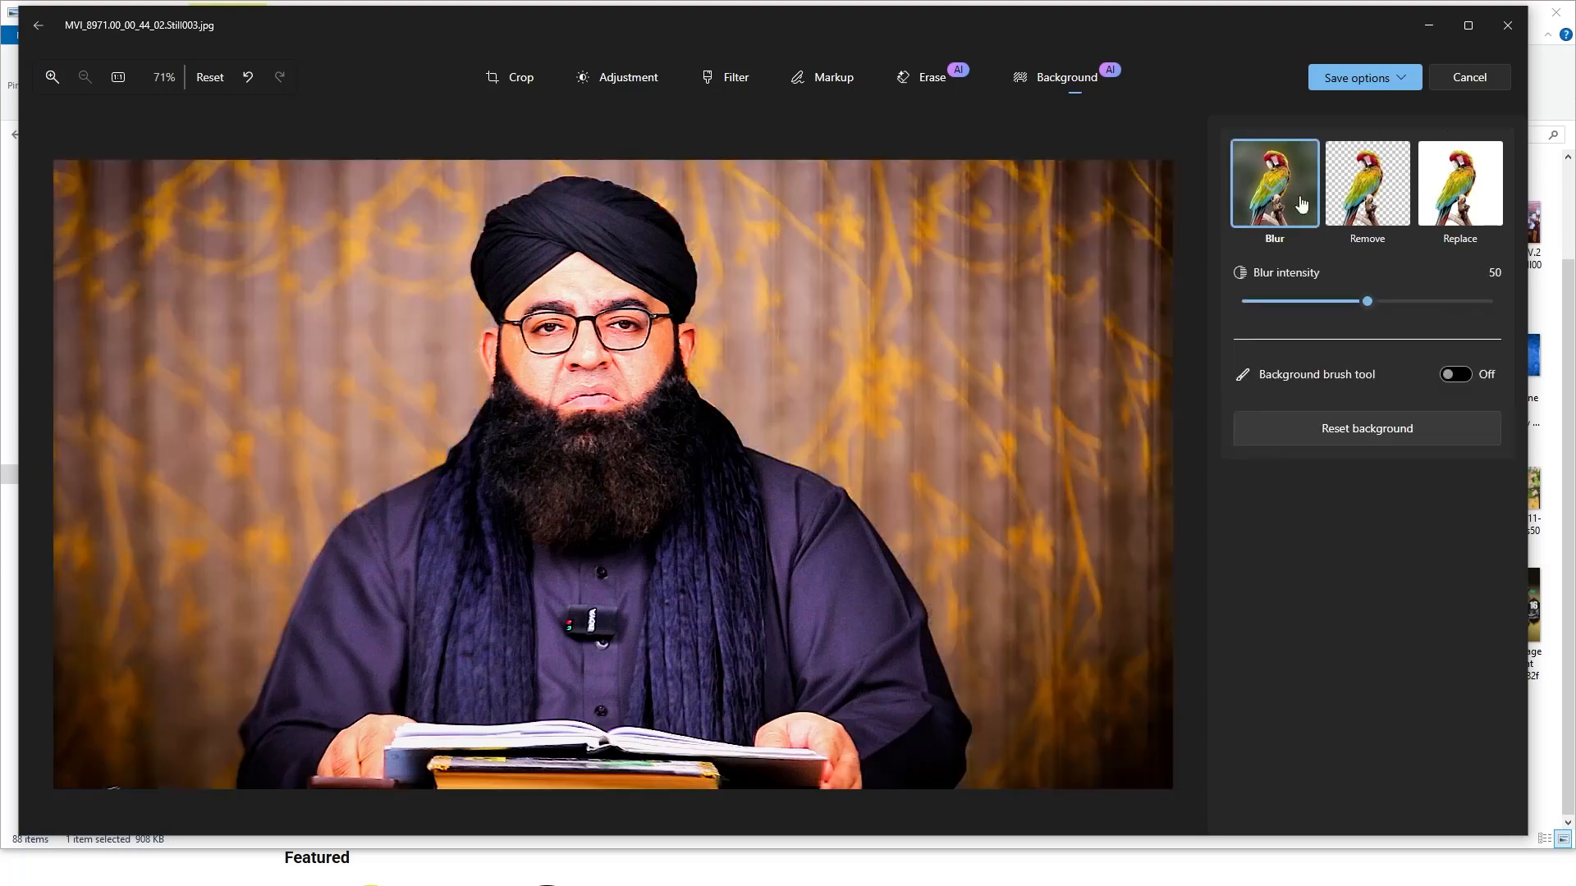
click(1349, 195)
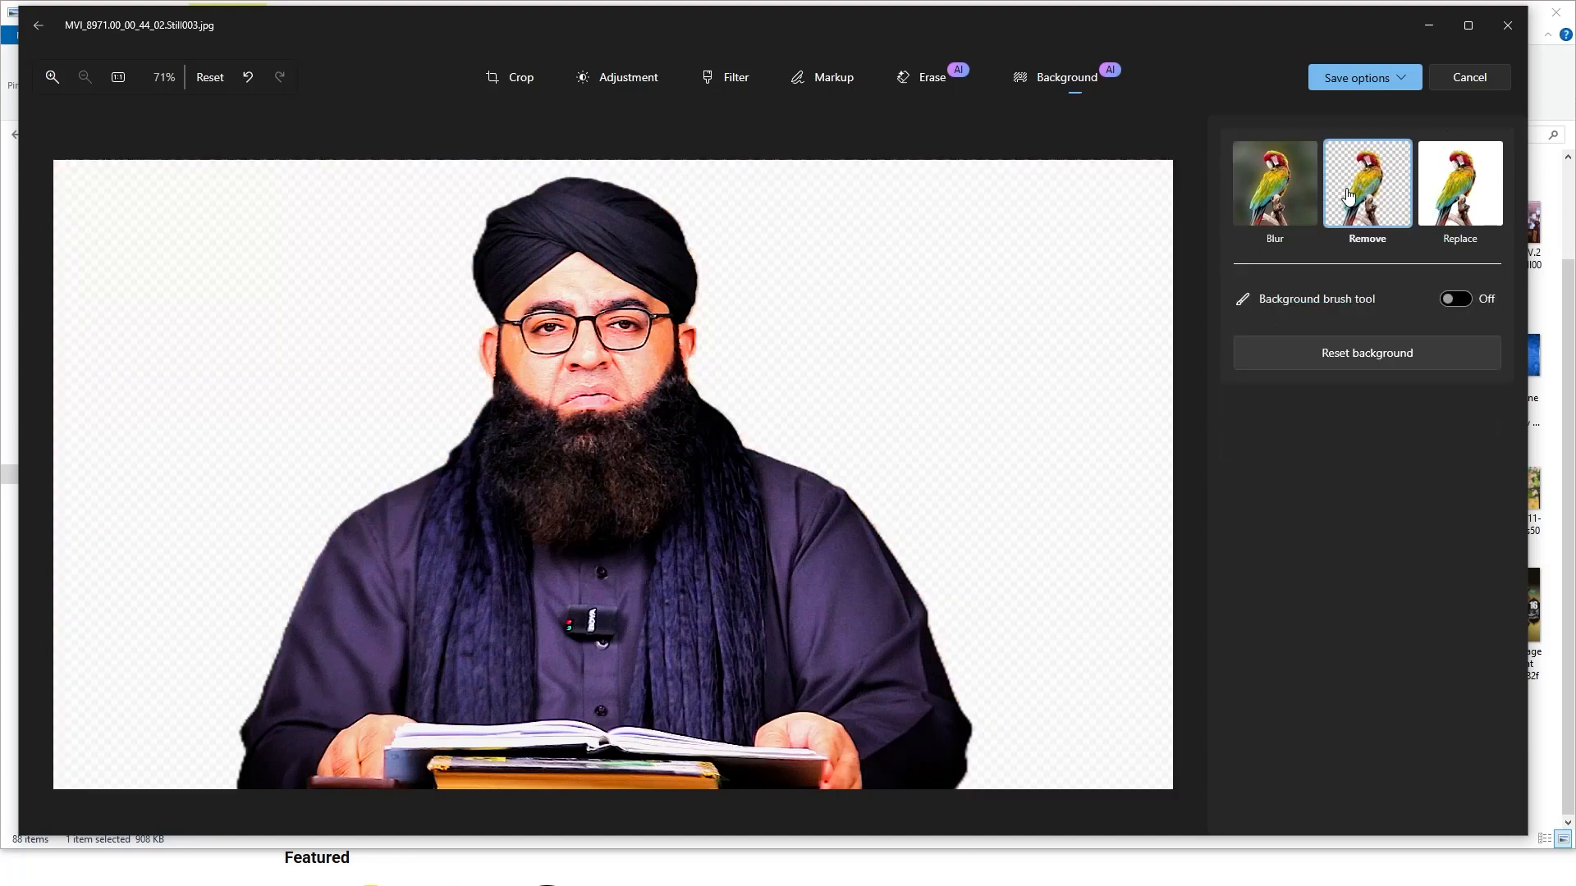
click(1457, 208)
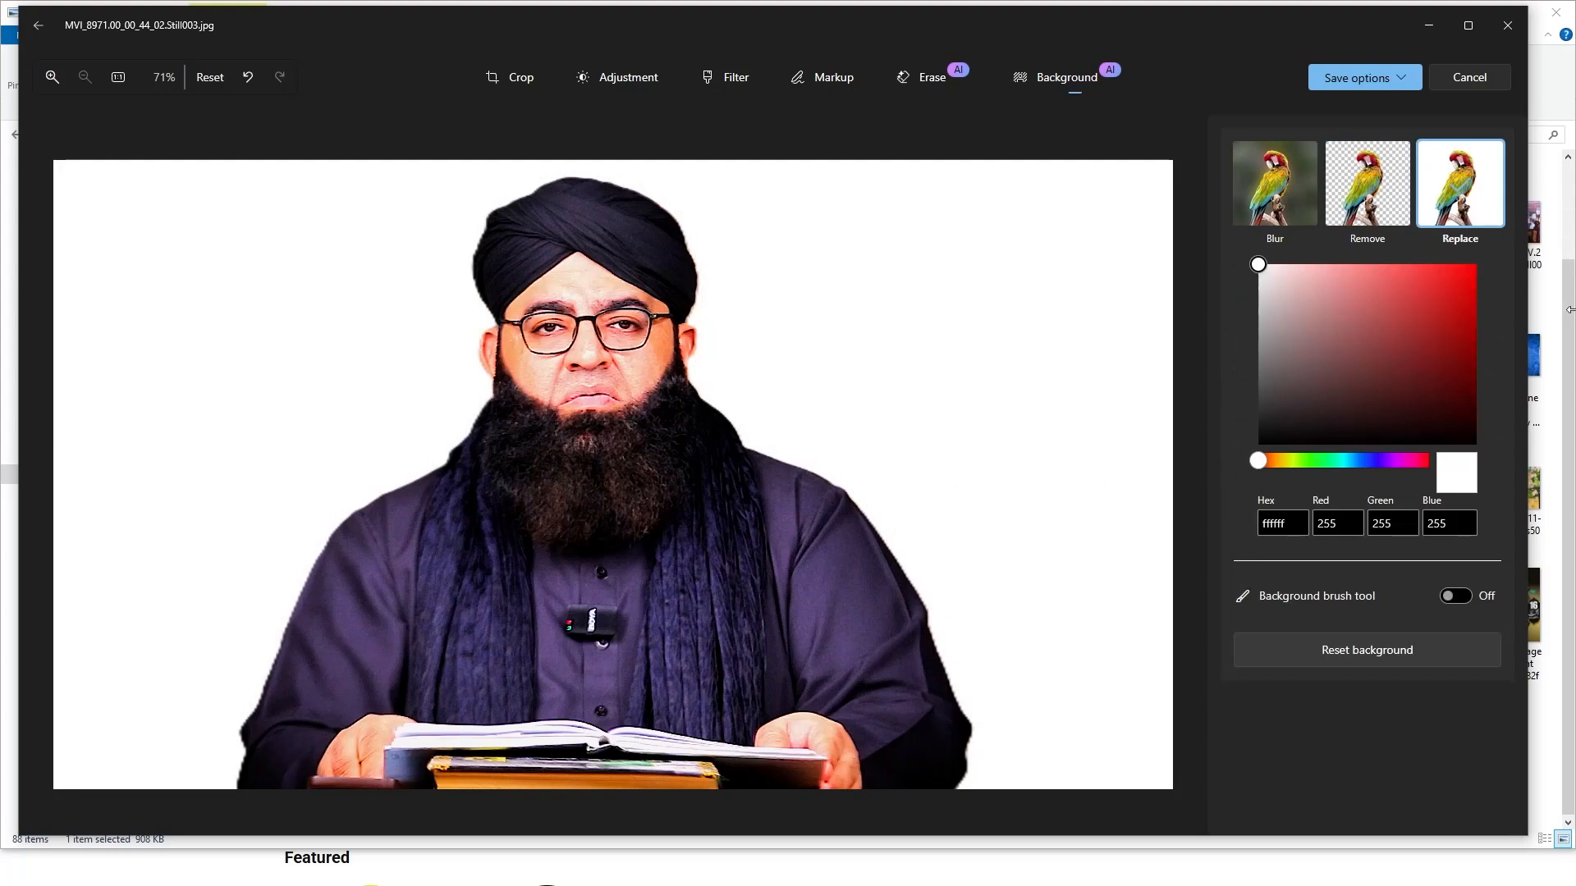
- Blur the background and compare blur intensities of 0, 50 and 100
click(1274, 183)
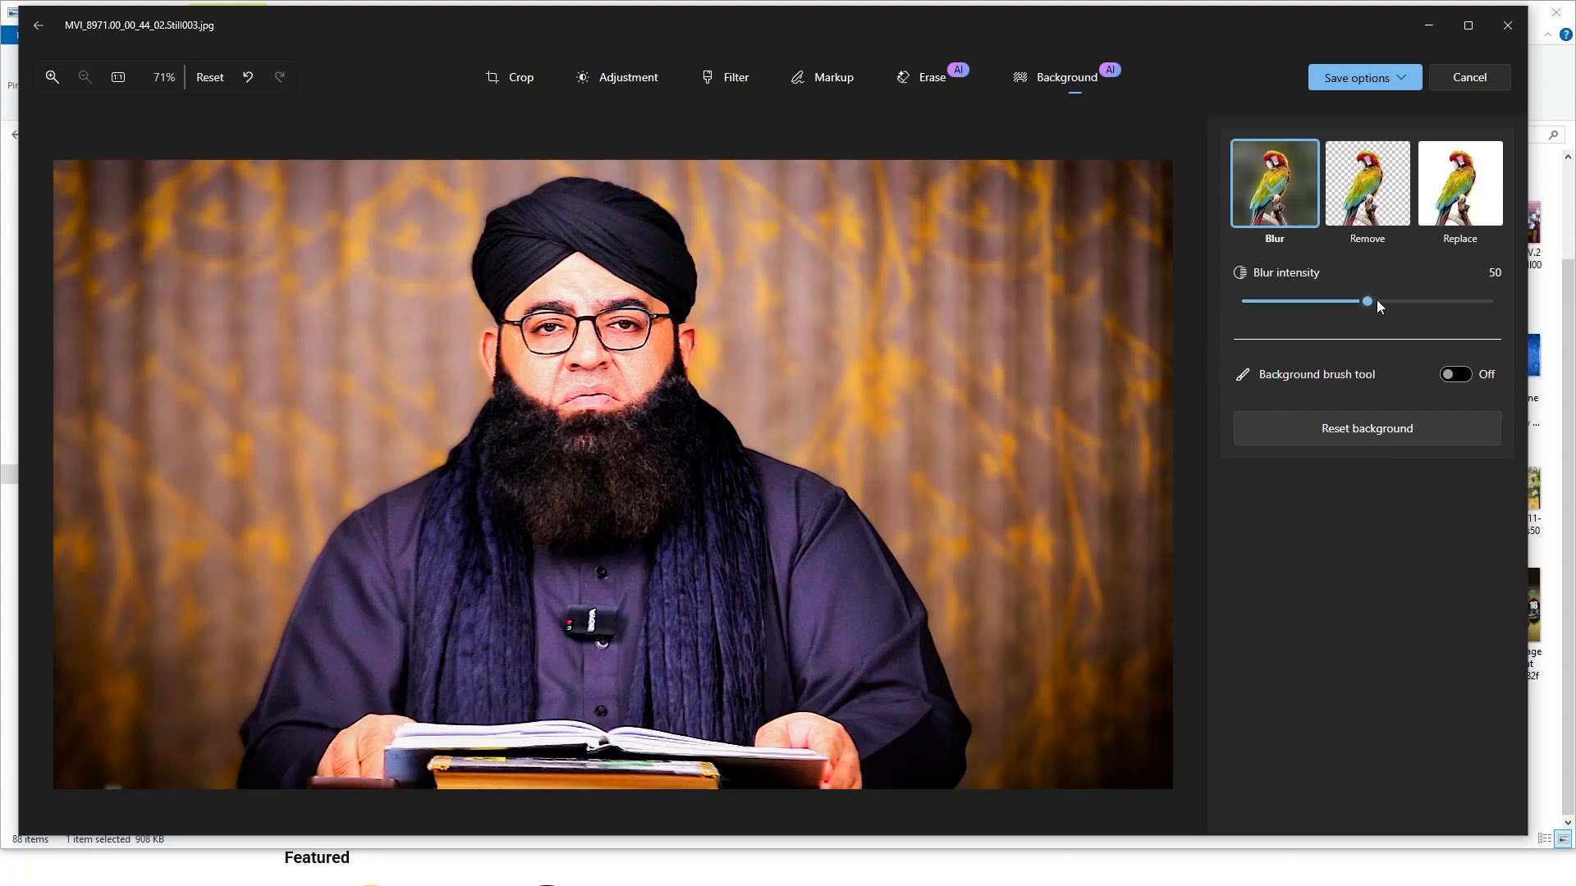
drag(1366, 303, 1097, 338)
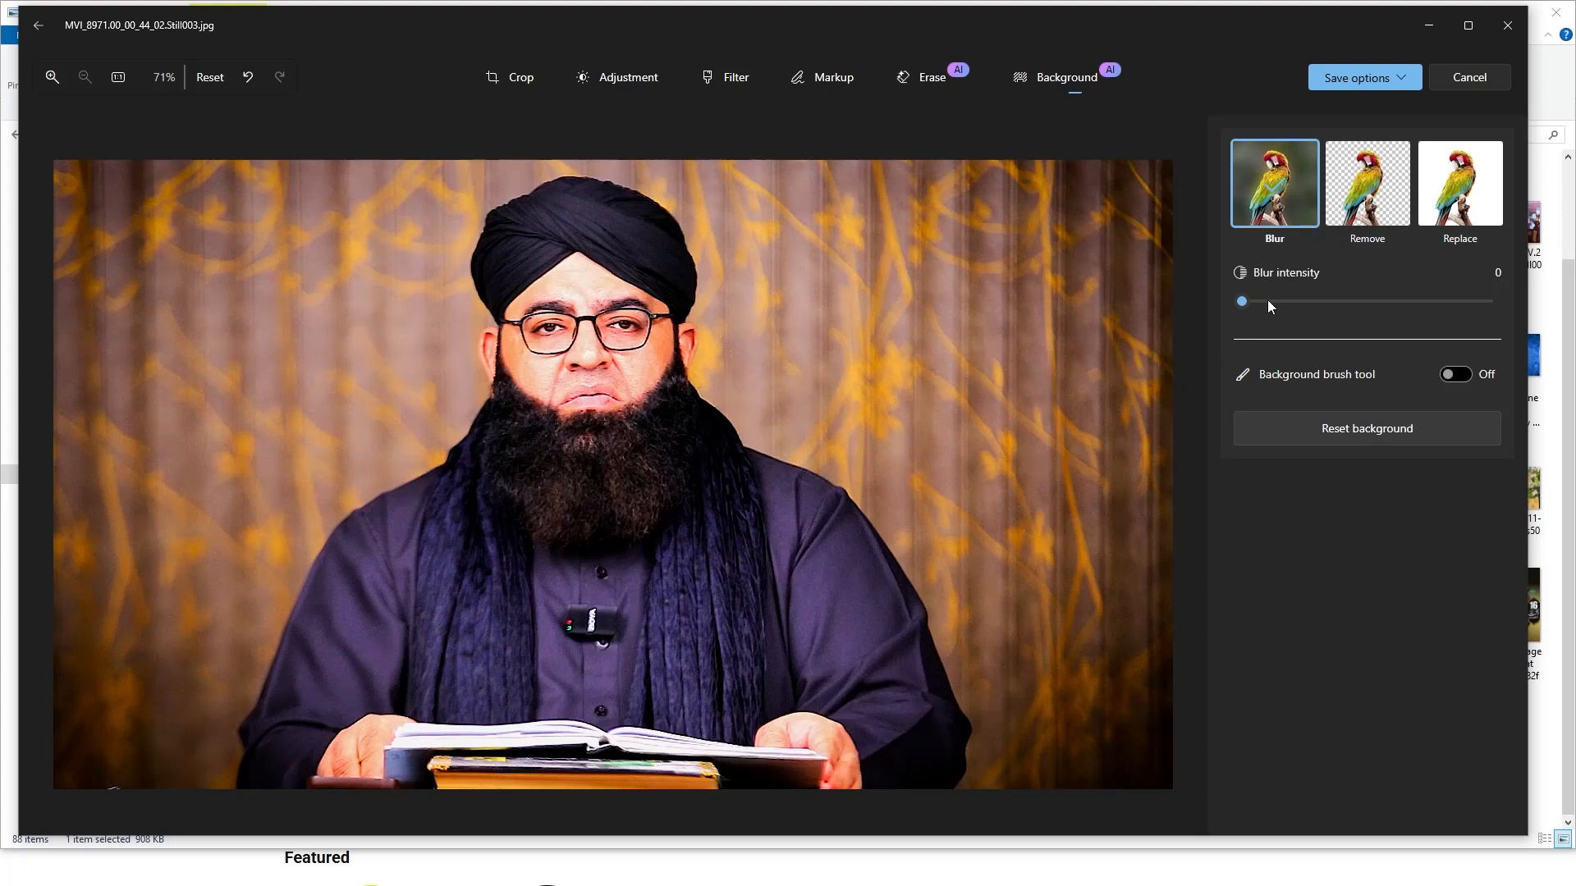
drag(1244, 300, 1371, 301)
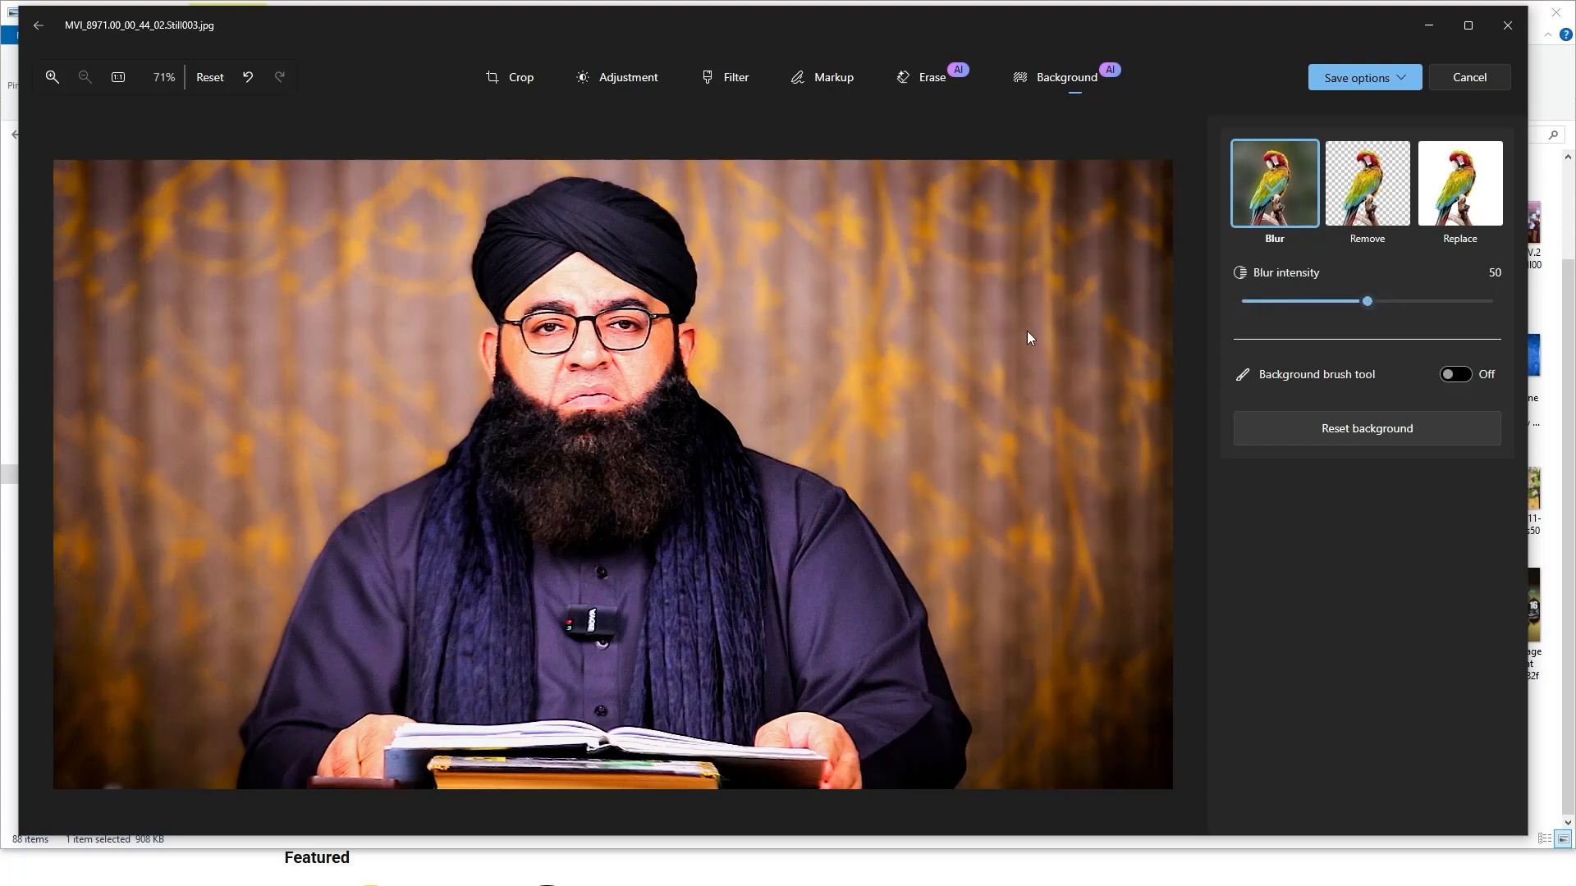
drag(1368, 304, 1530, 309)
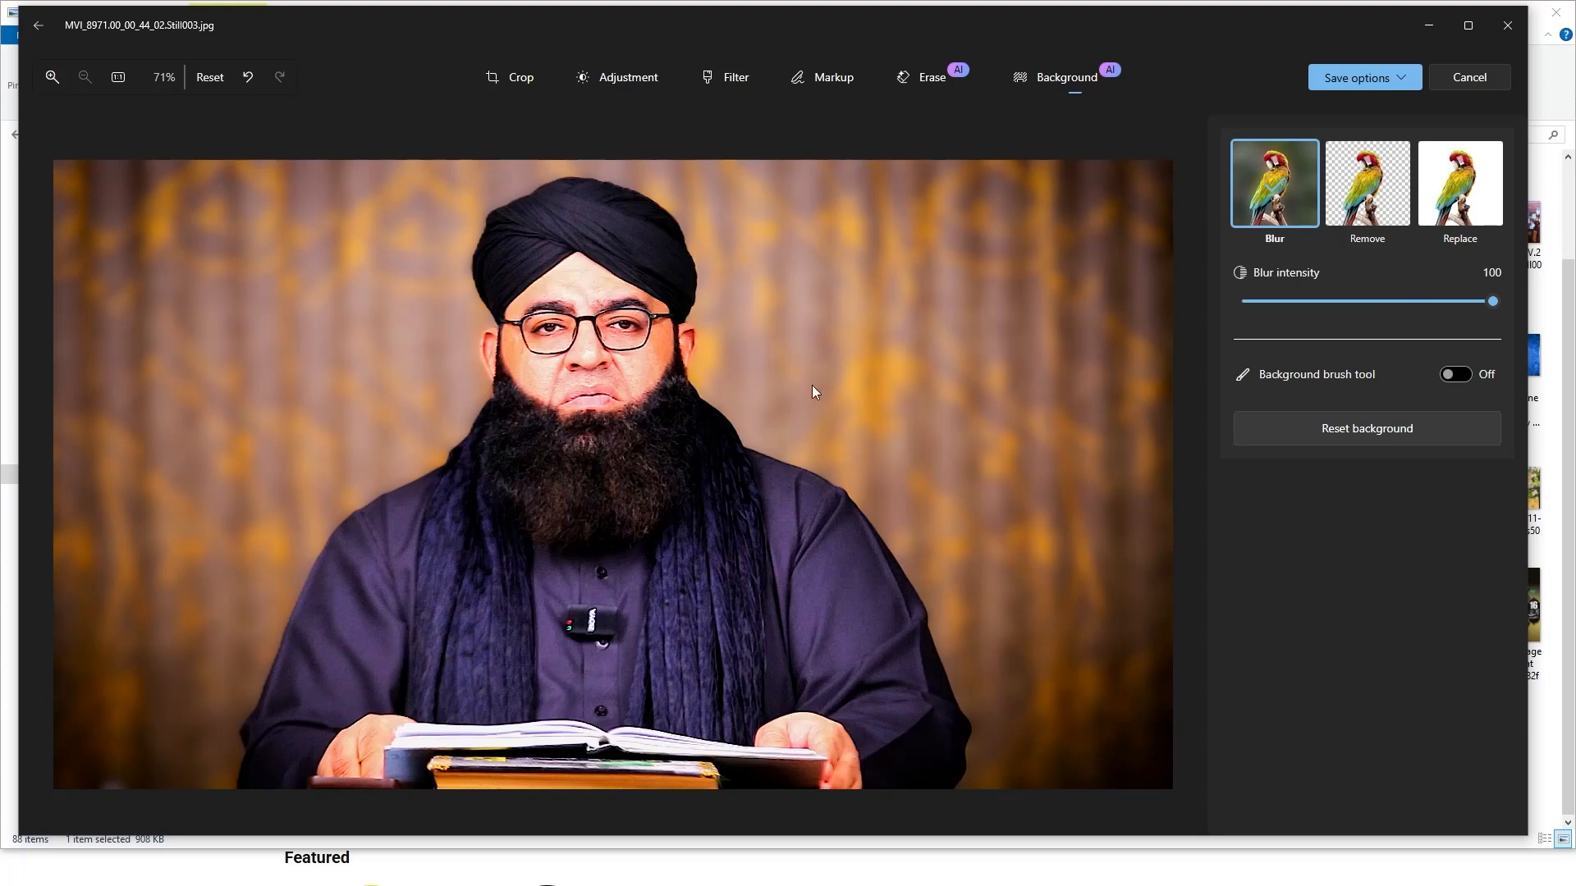
- Try removing the background, and replace it with a solid purple such as 72498f
click(1375, 211)
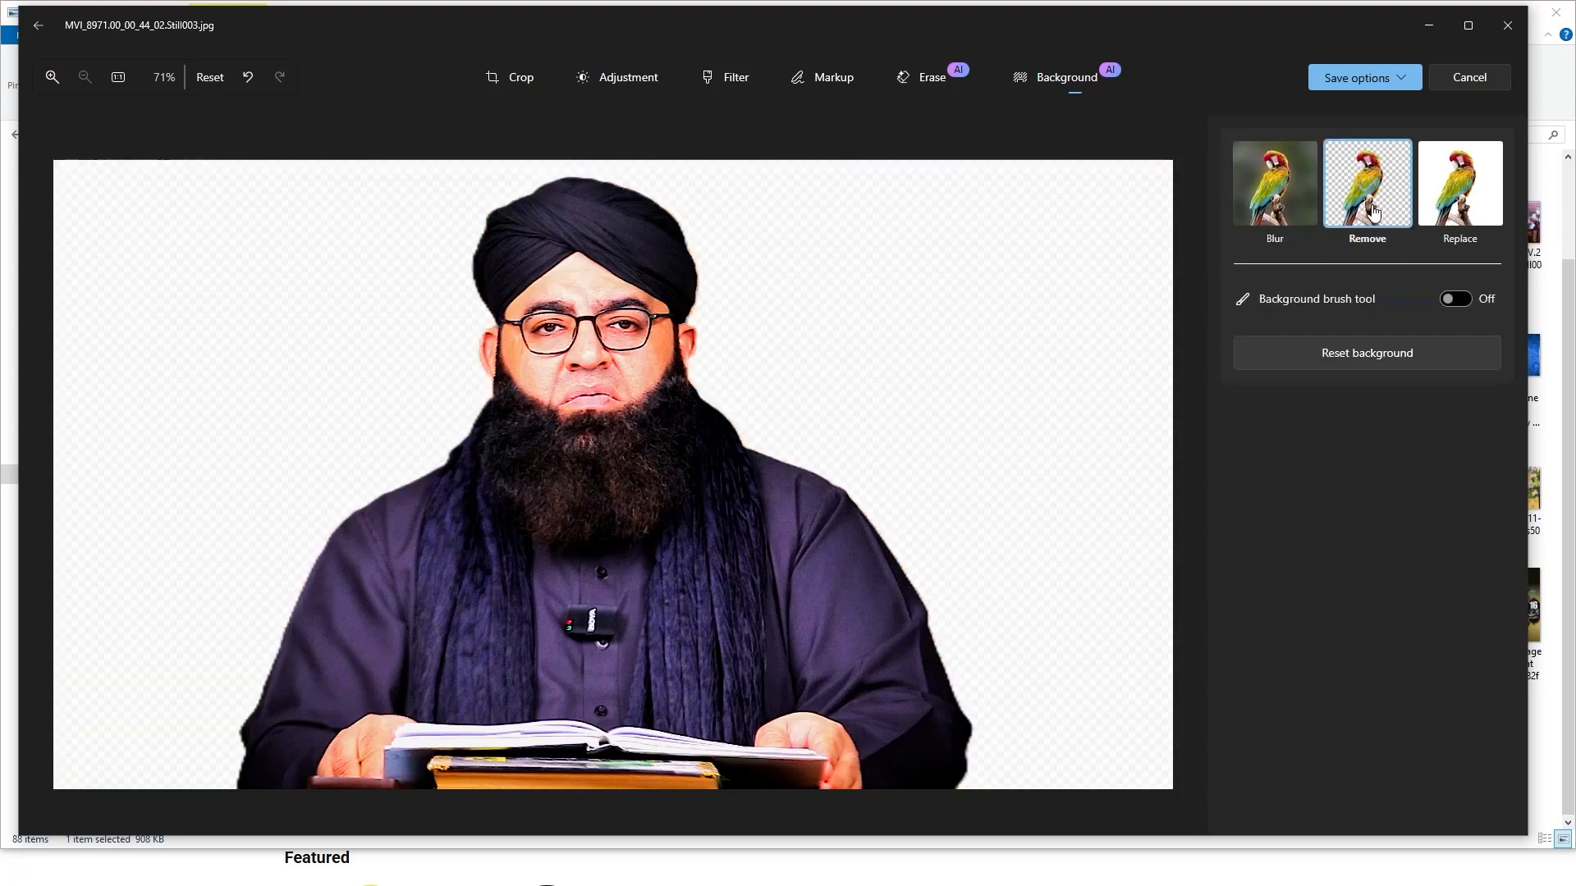
click(1465, 211)
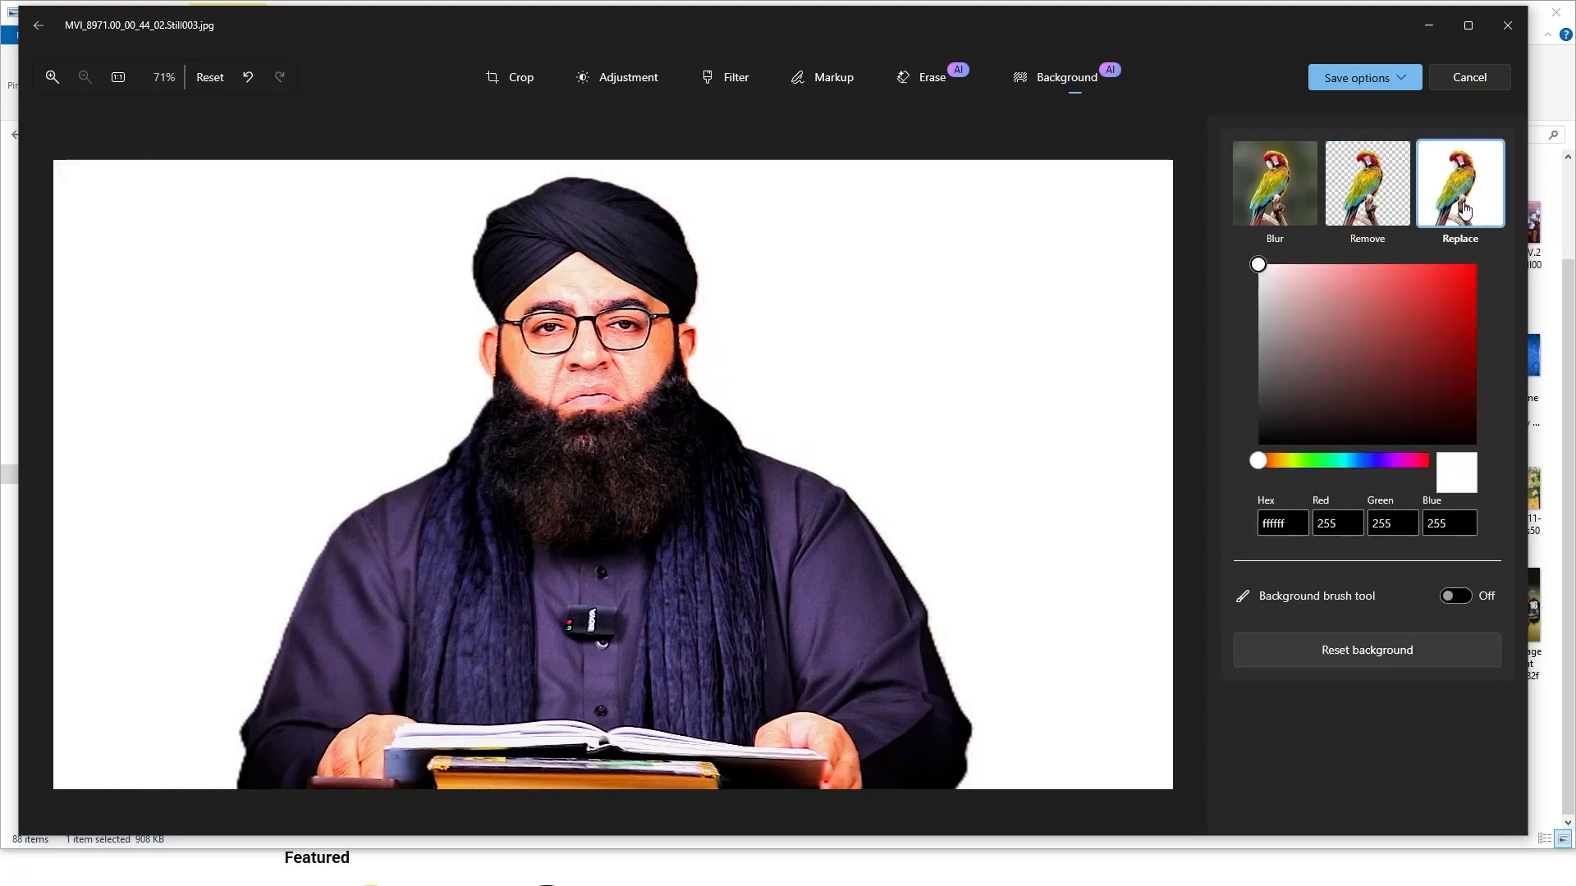
click(1415, 351)
click(1410, 311)
click(1365, 344)
click(1358, 461)
click(1395, 461)
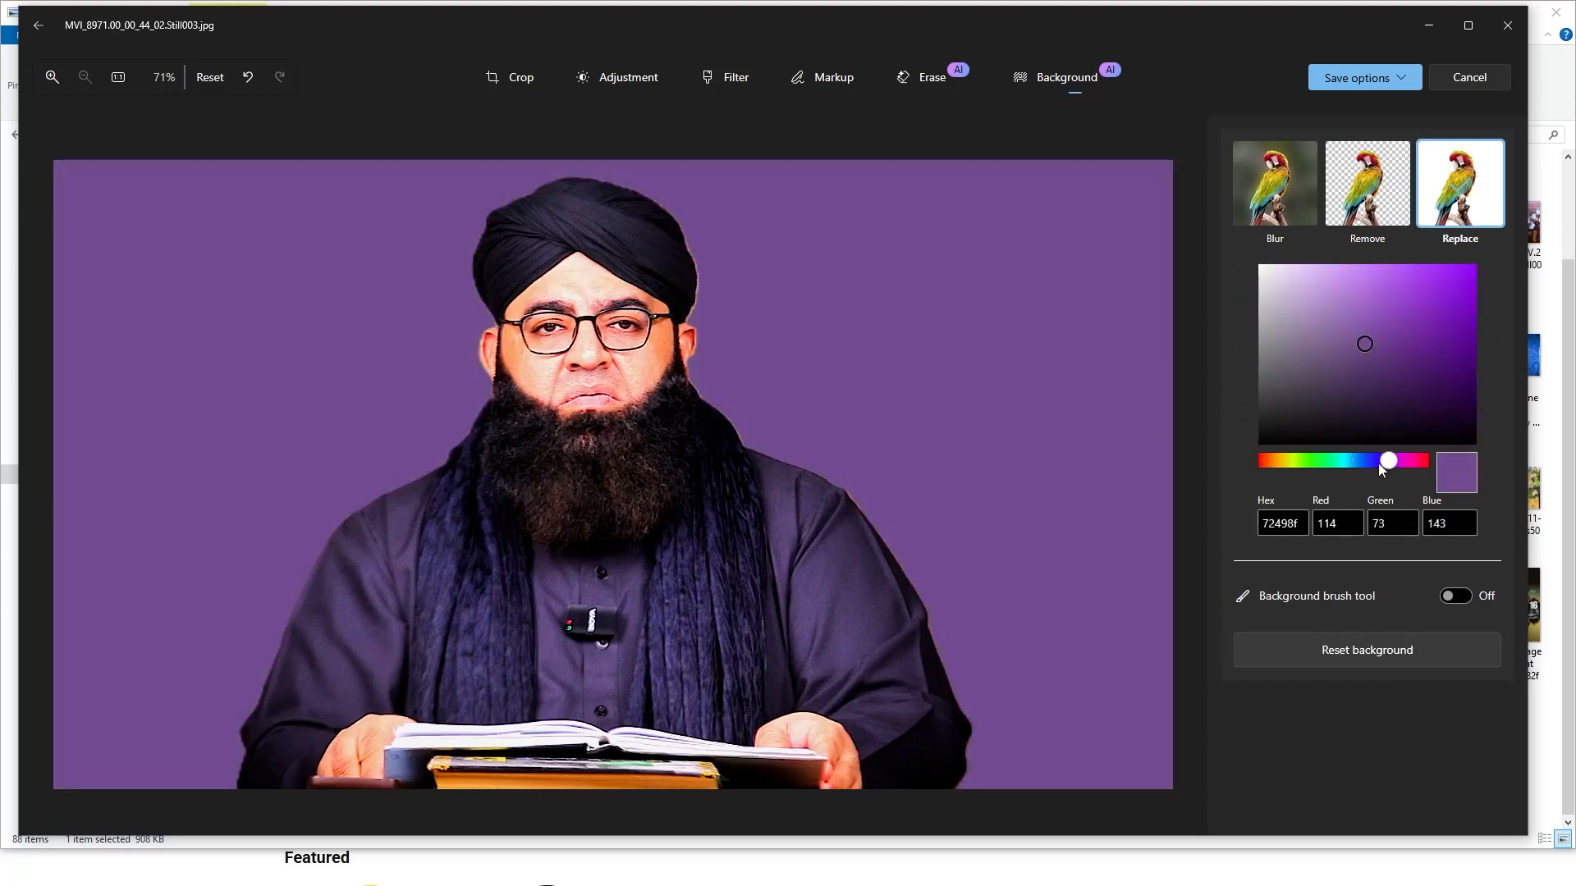
- Try green, teal and other hues for the replacement background, ending with bright yellow ffd900
click(1358, 461)
click(1402, 461)
click(1352, 461)
click(1304, 461)
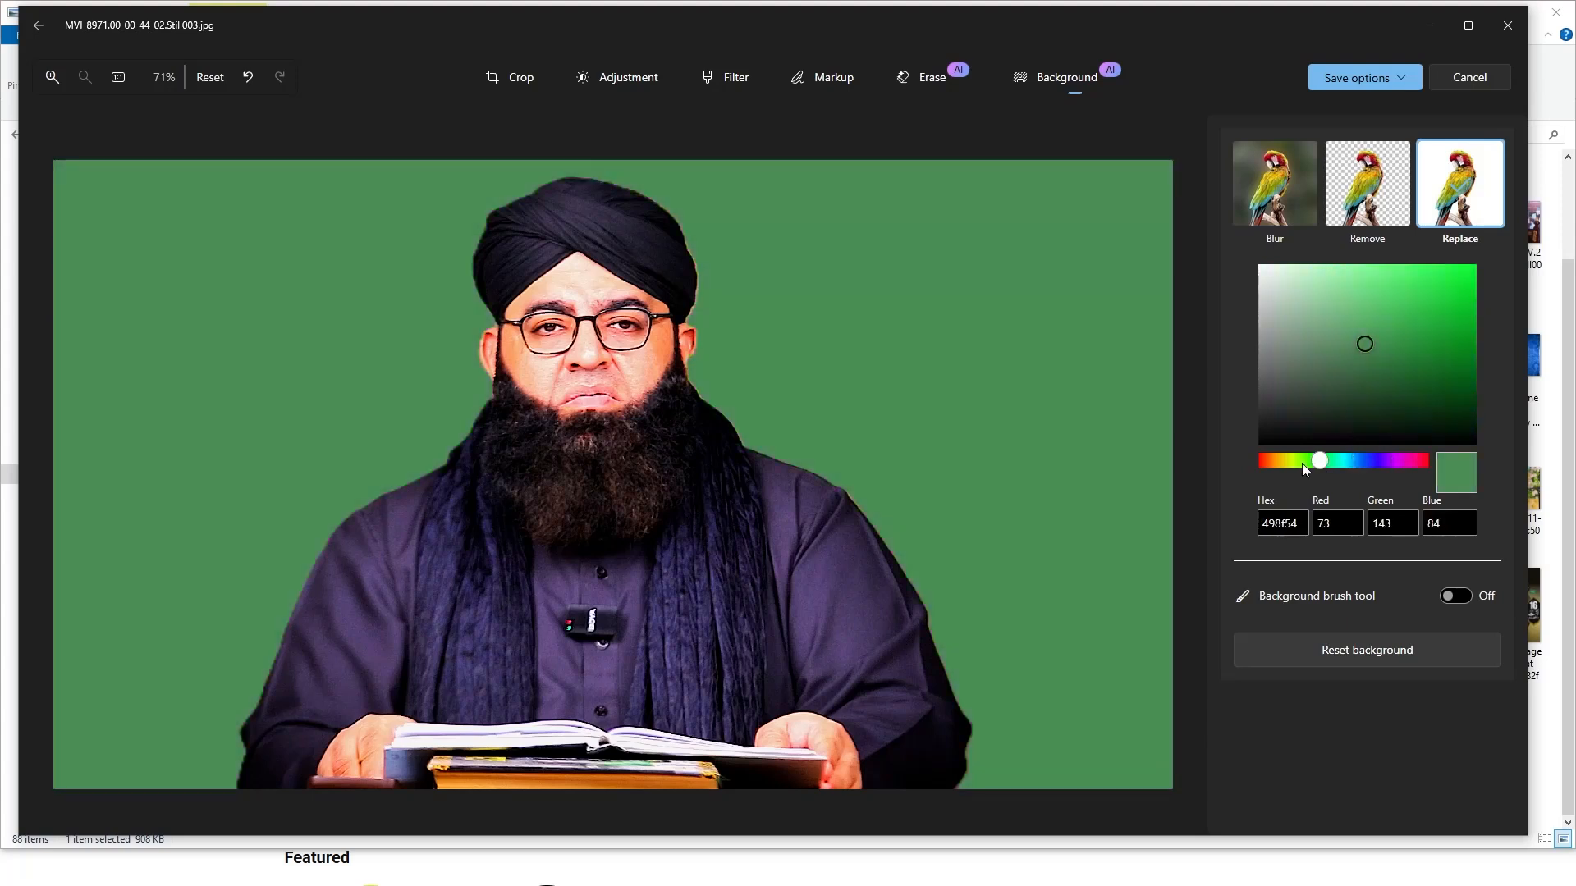
click(1288, 461)
click(1328, 461)
click(1345, 462)
click(1298, 461)
click(1339, 461)
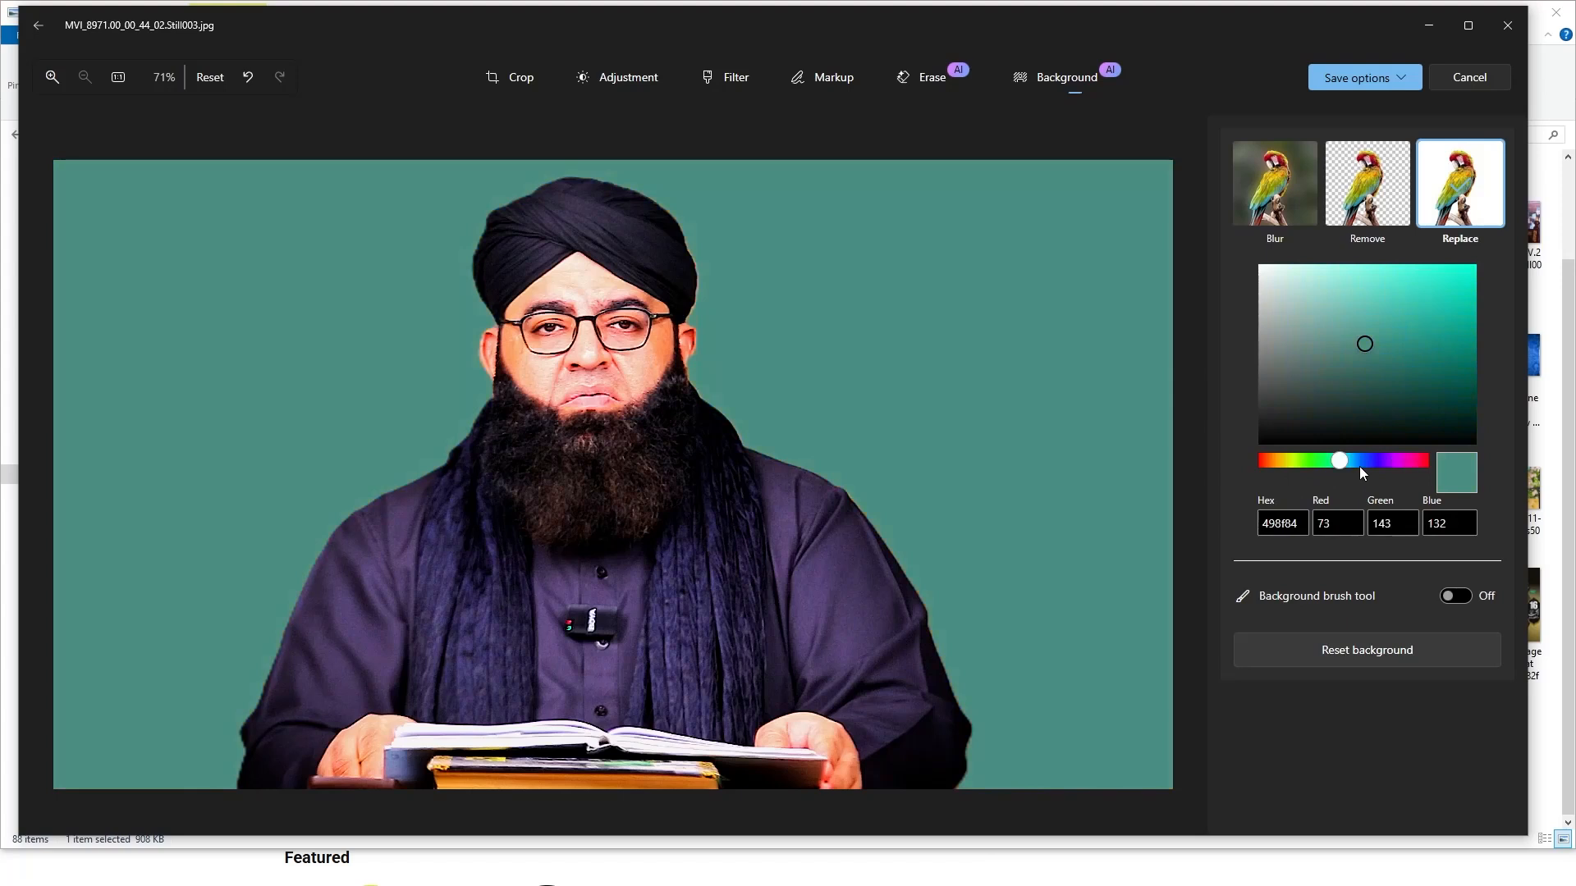
click(1282, 462)
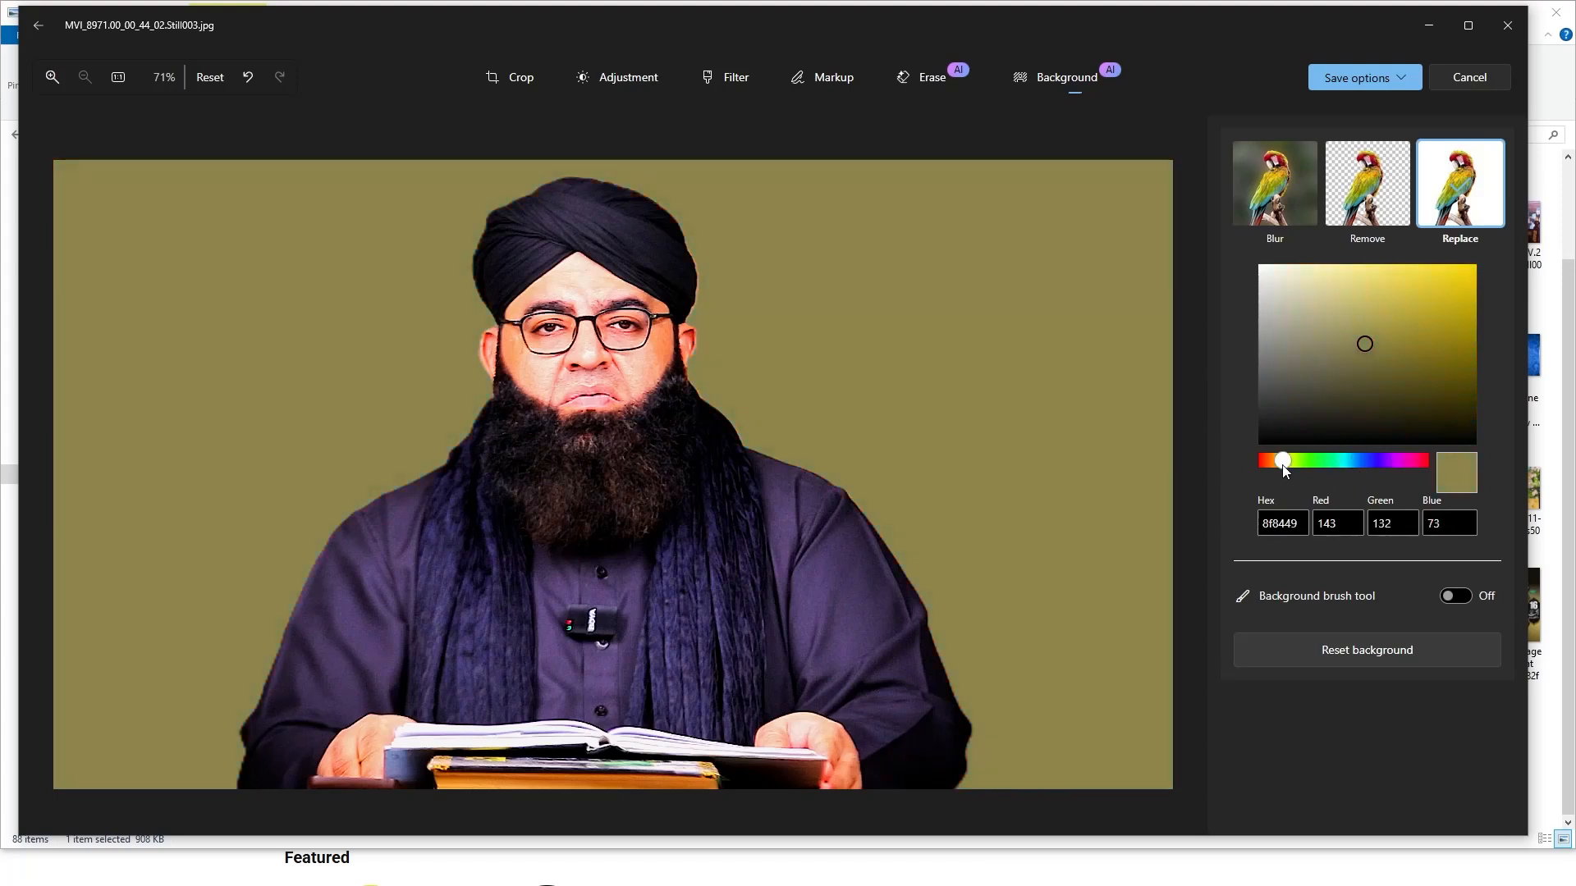
drag(1364, 344, 1476, 264)
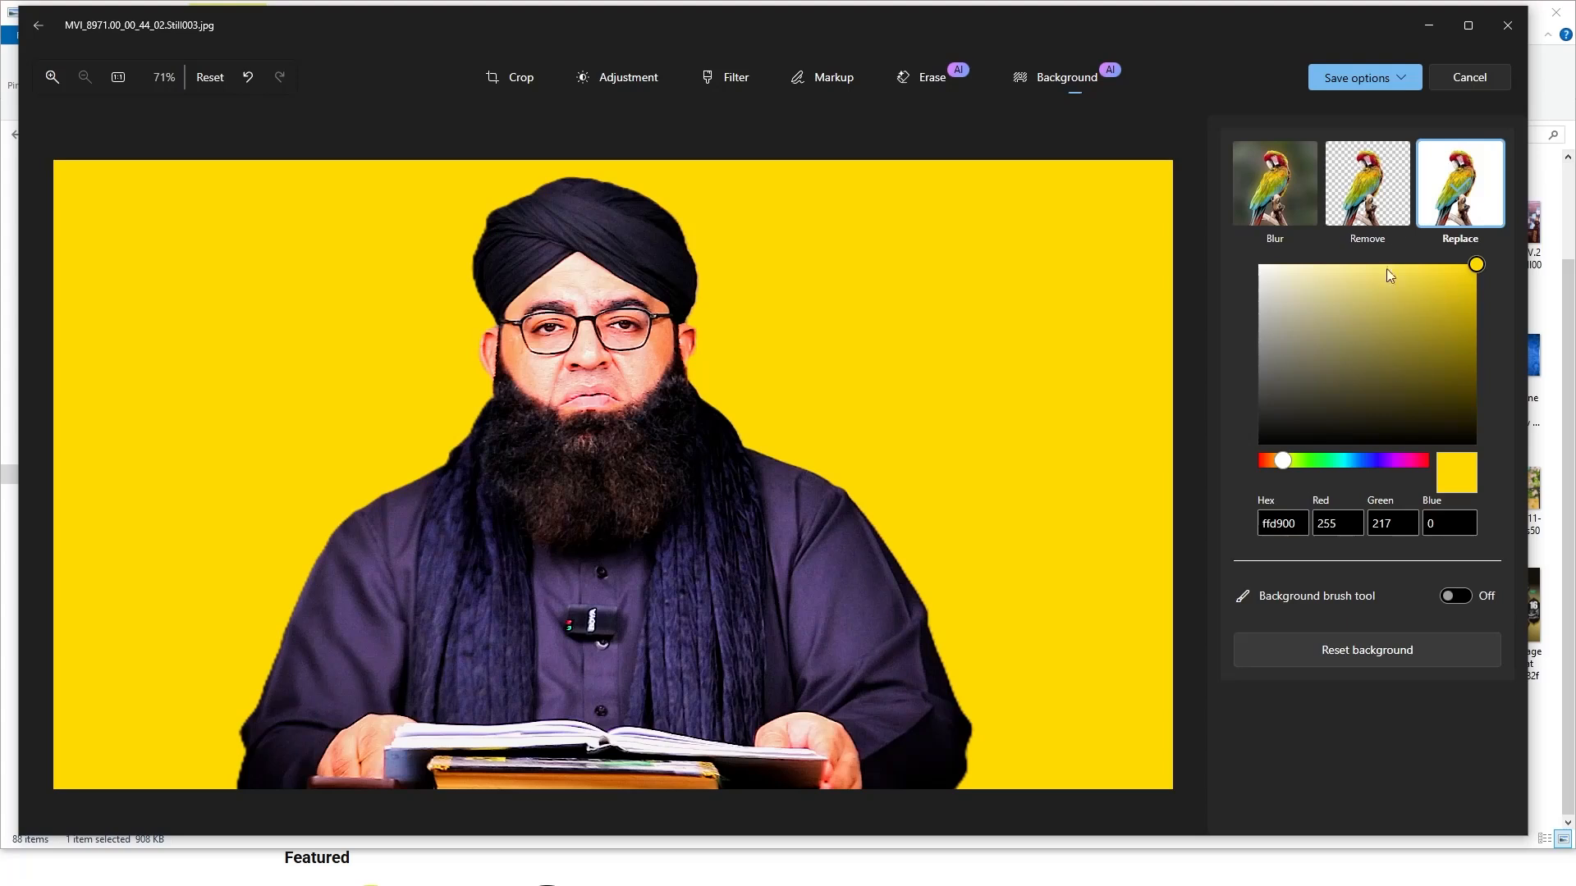
- Remove the photo's background and turn on the background brush tool for adding to the mask
click(1346, 204)
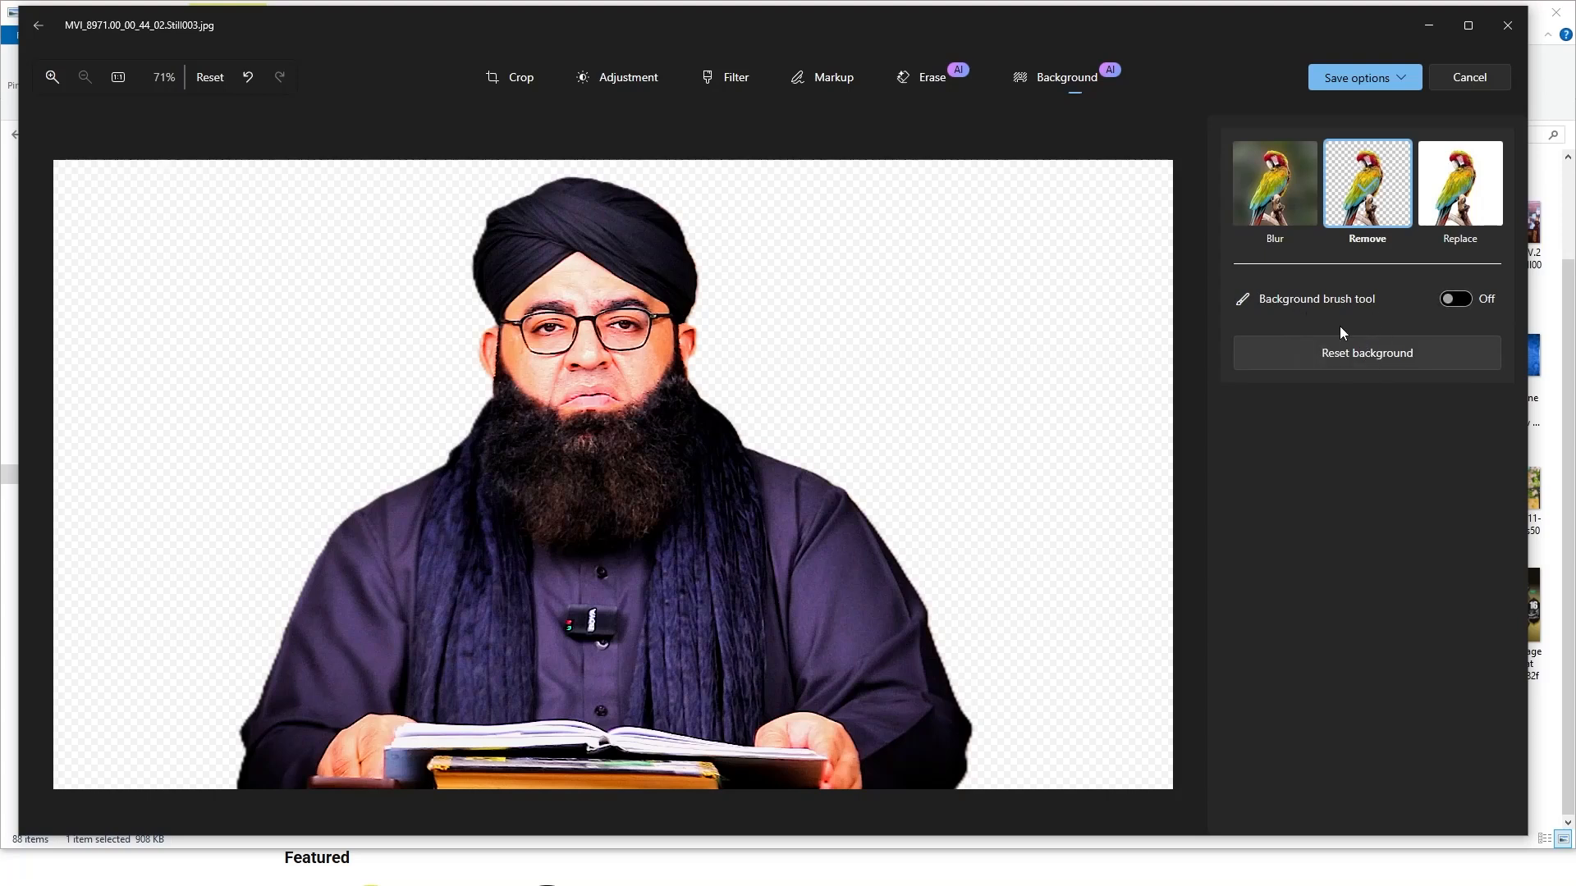
click(1456, 300)
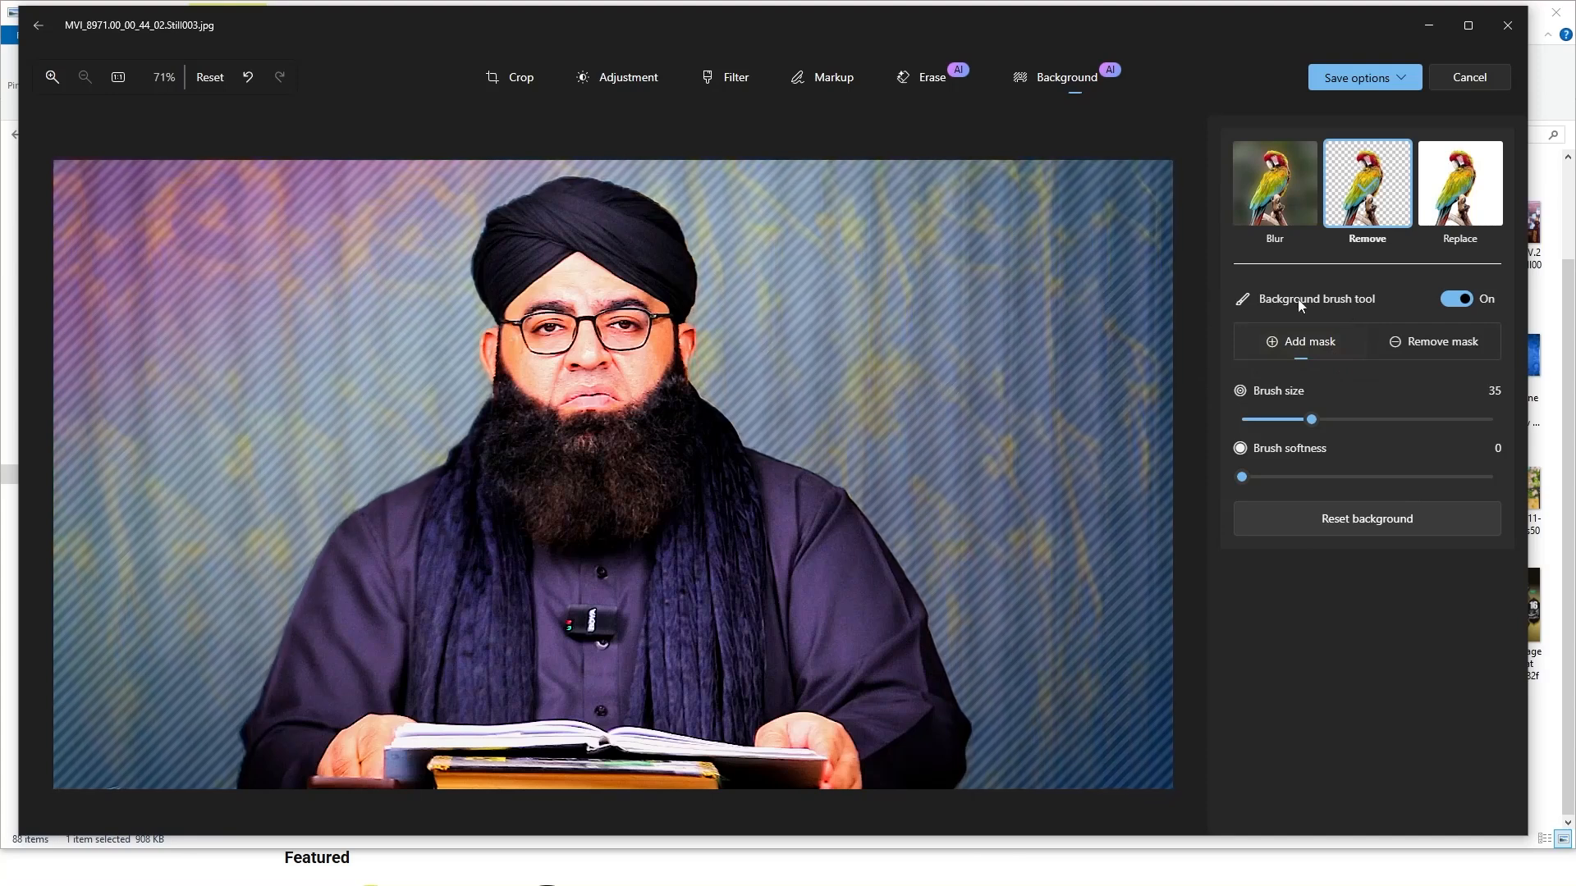
- Try brushing the curtain strip along the photo's right edge out of the background mask, and reset the background
click(1457, 299)
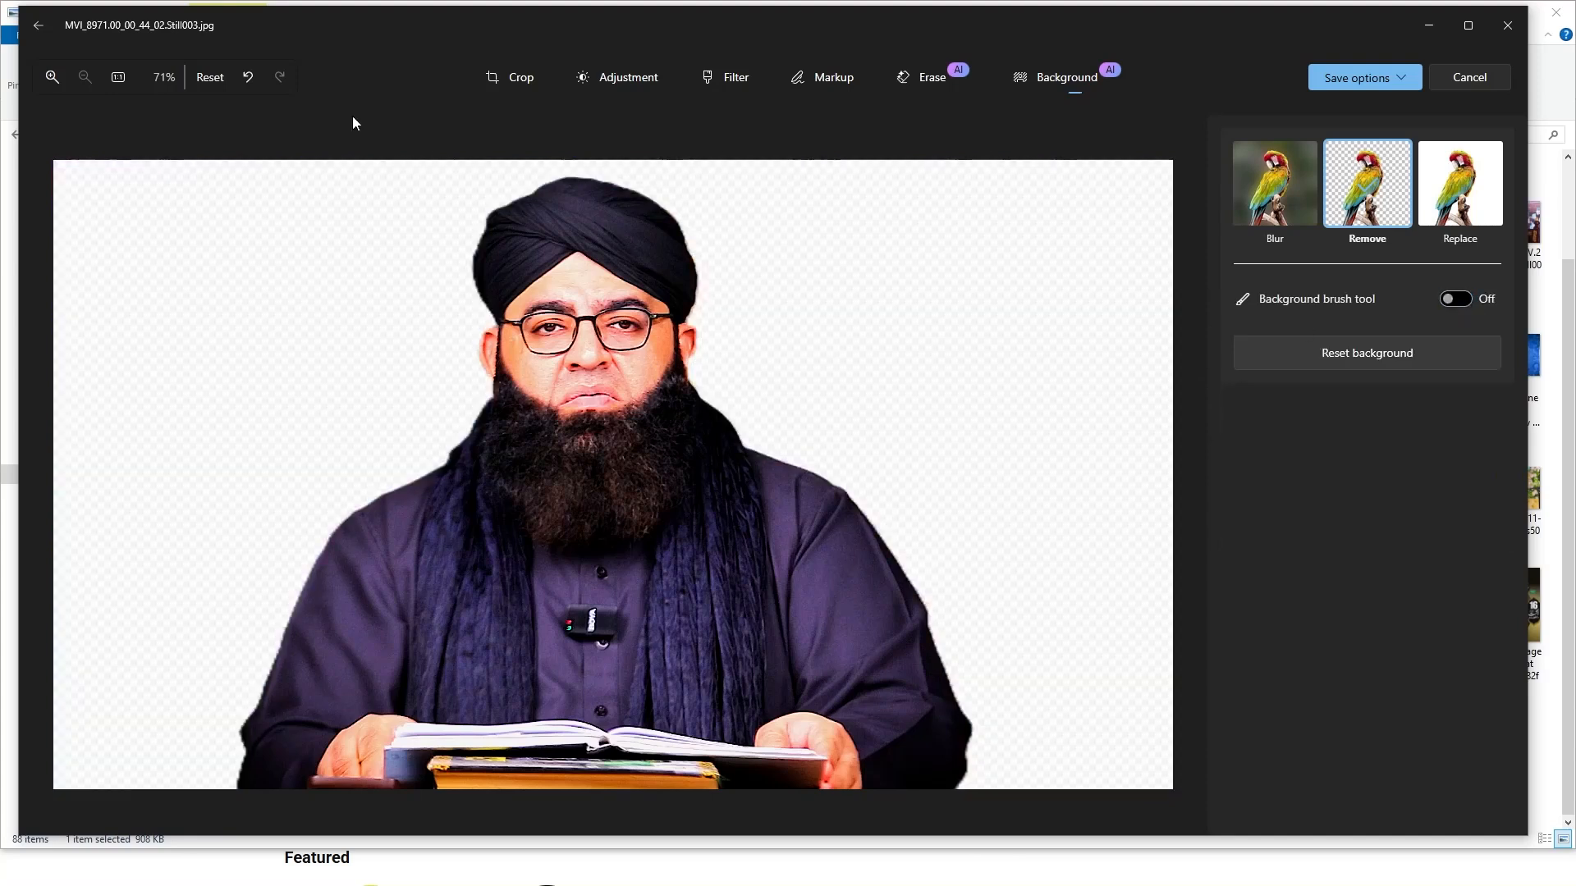
click(1454, 300)
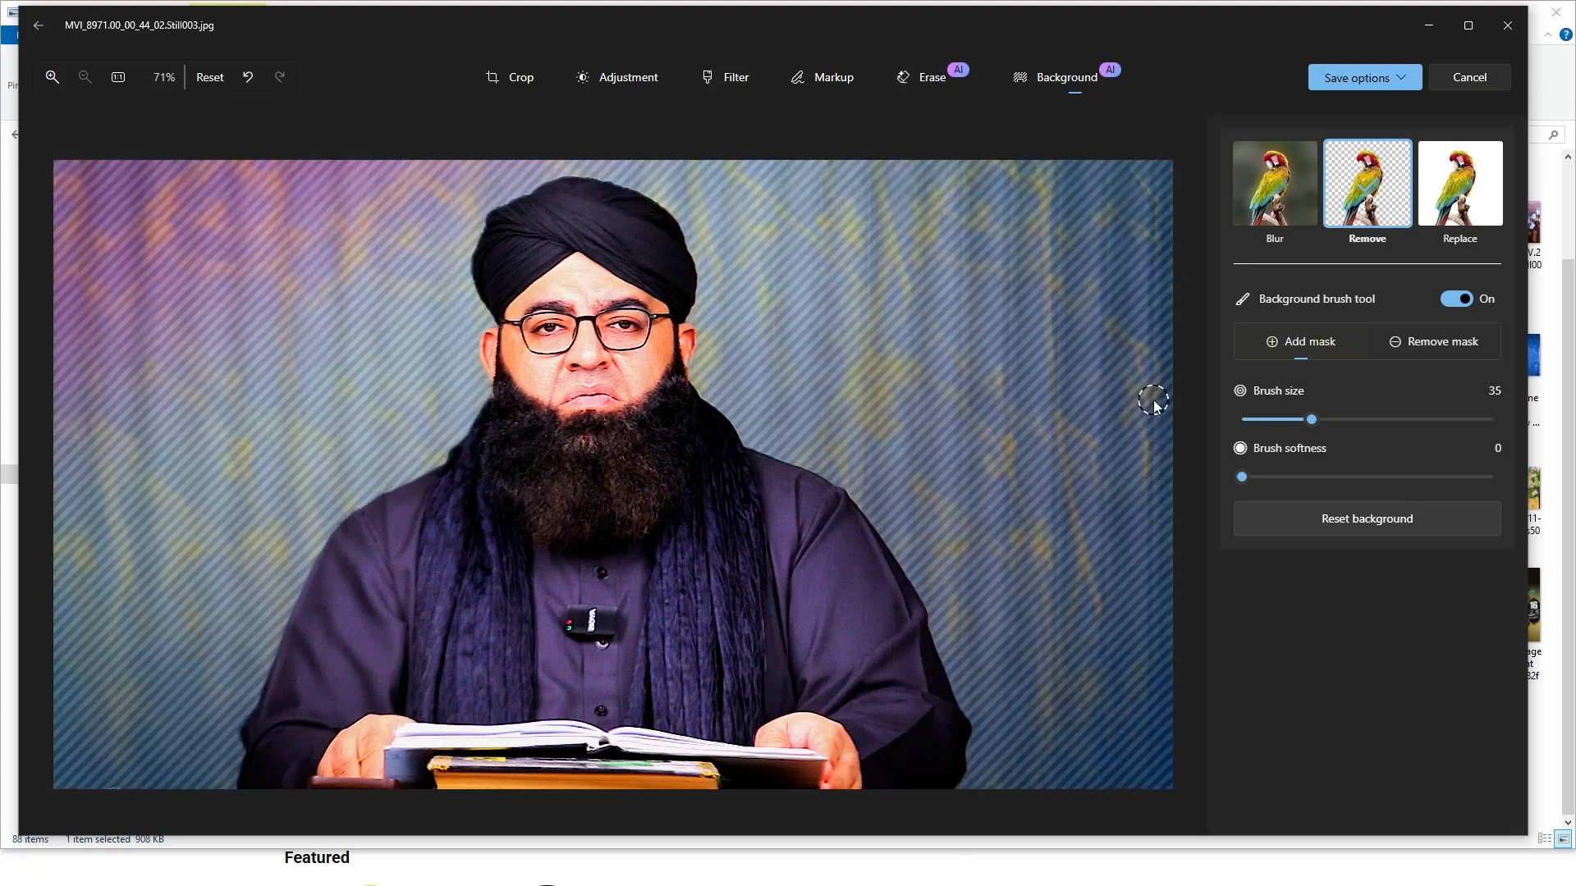
click(1433, 363)
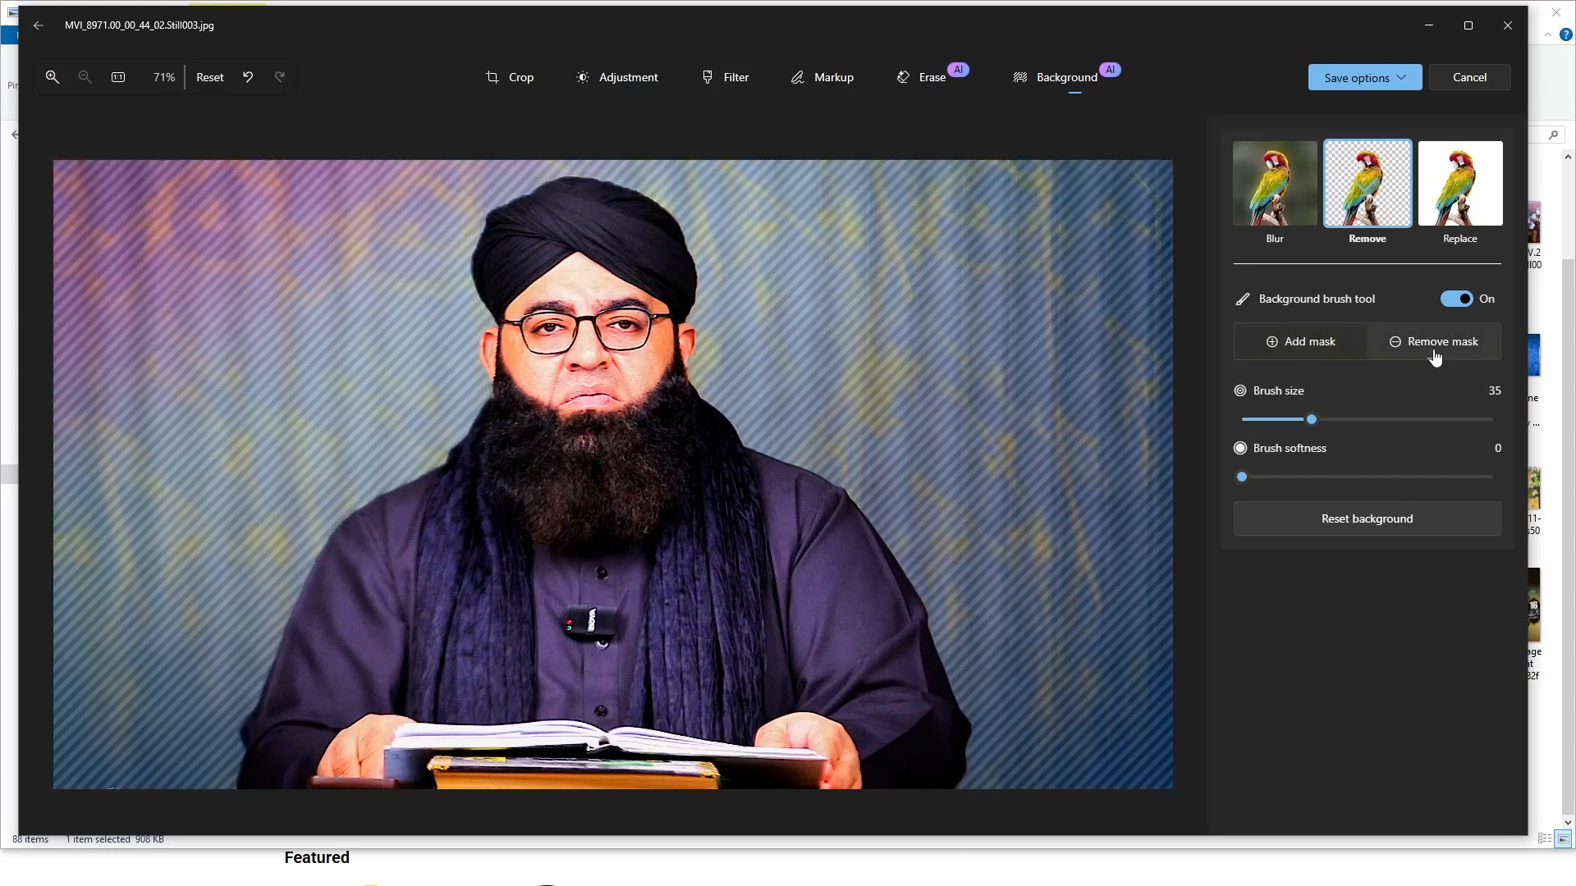
mouse_move(1149, 158)
mouse_down()
mouse_move(1162, 507)
mouse_move(1169, 150)
mouse_move(1146, 531)
mouse_move(1118, 148)
mouse_move(1190, 872)
mouse_move(1105, 140)
mouse_move(1138, 413)
mouse_up()
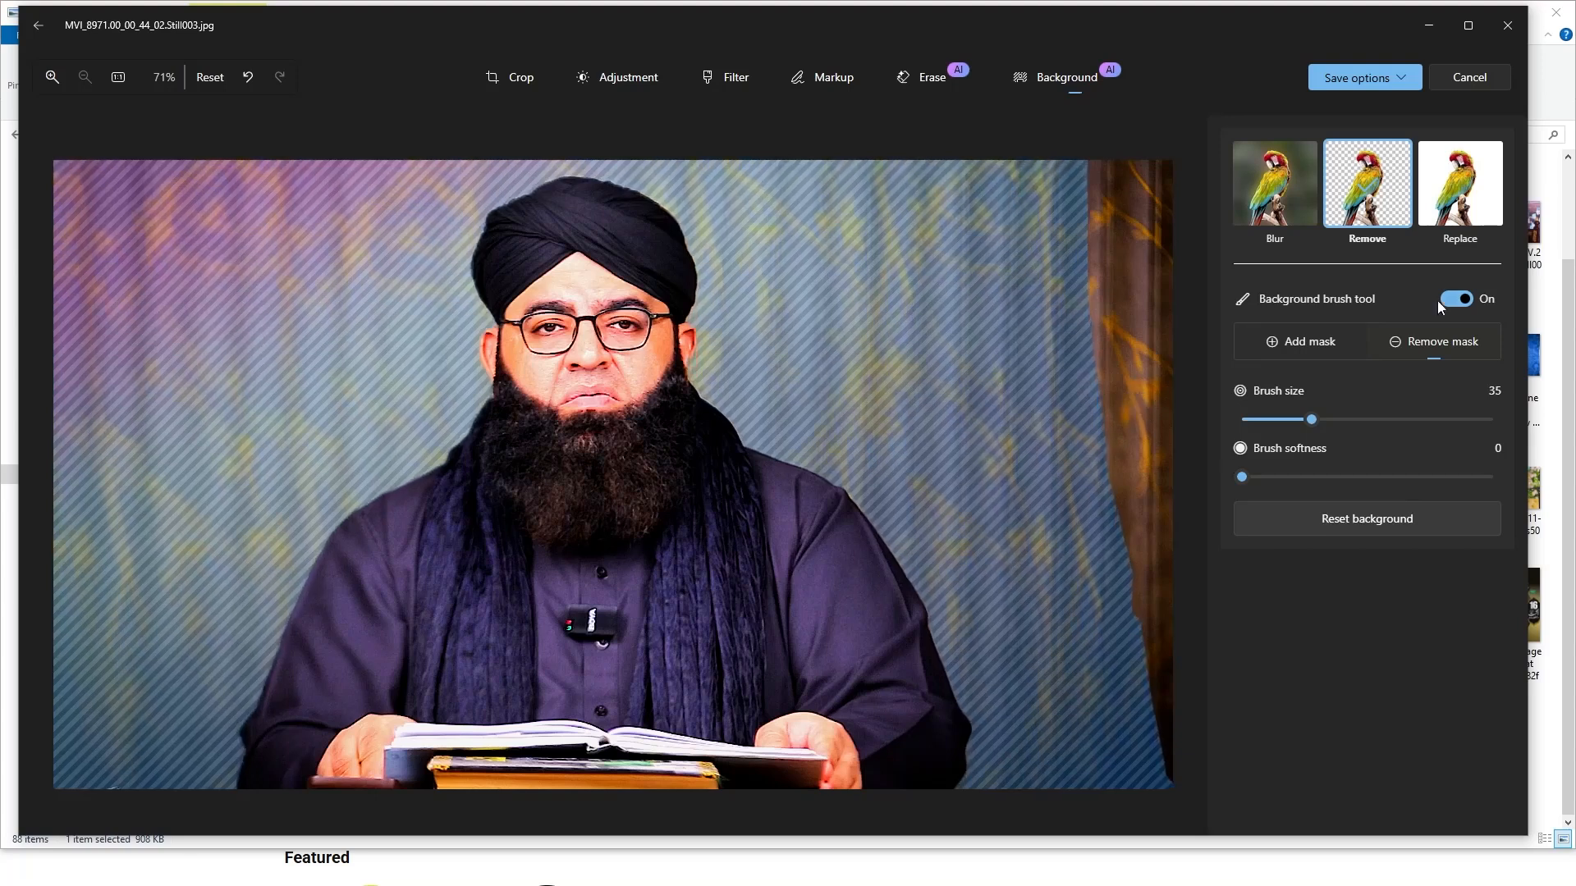
click(1451, 301)
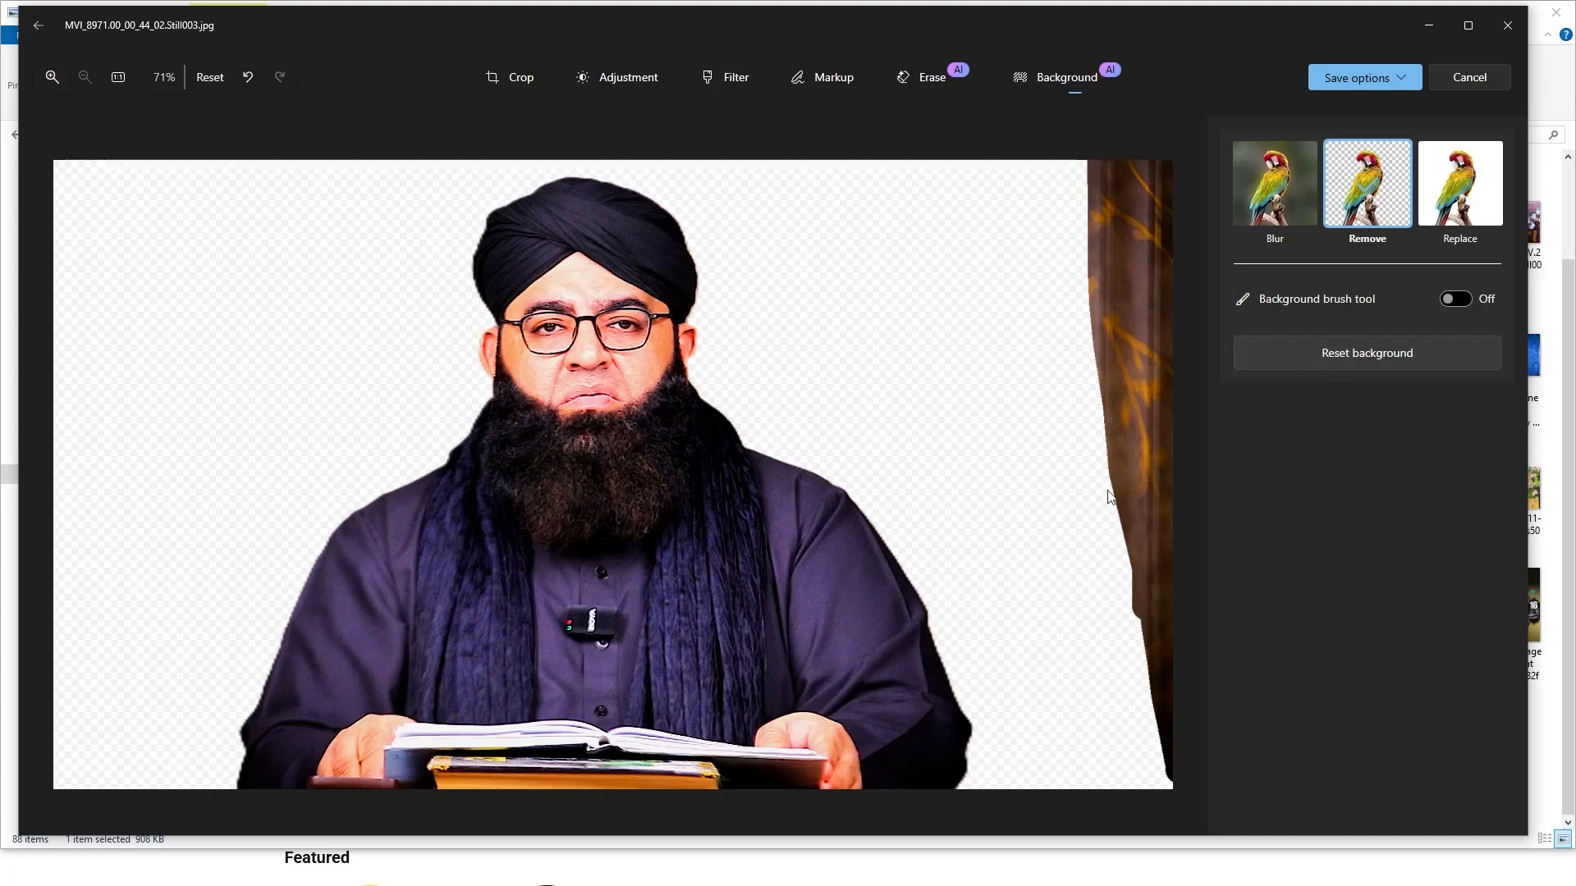
click(1292, 369)
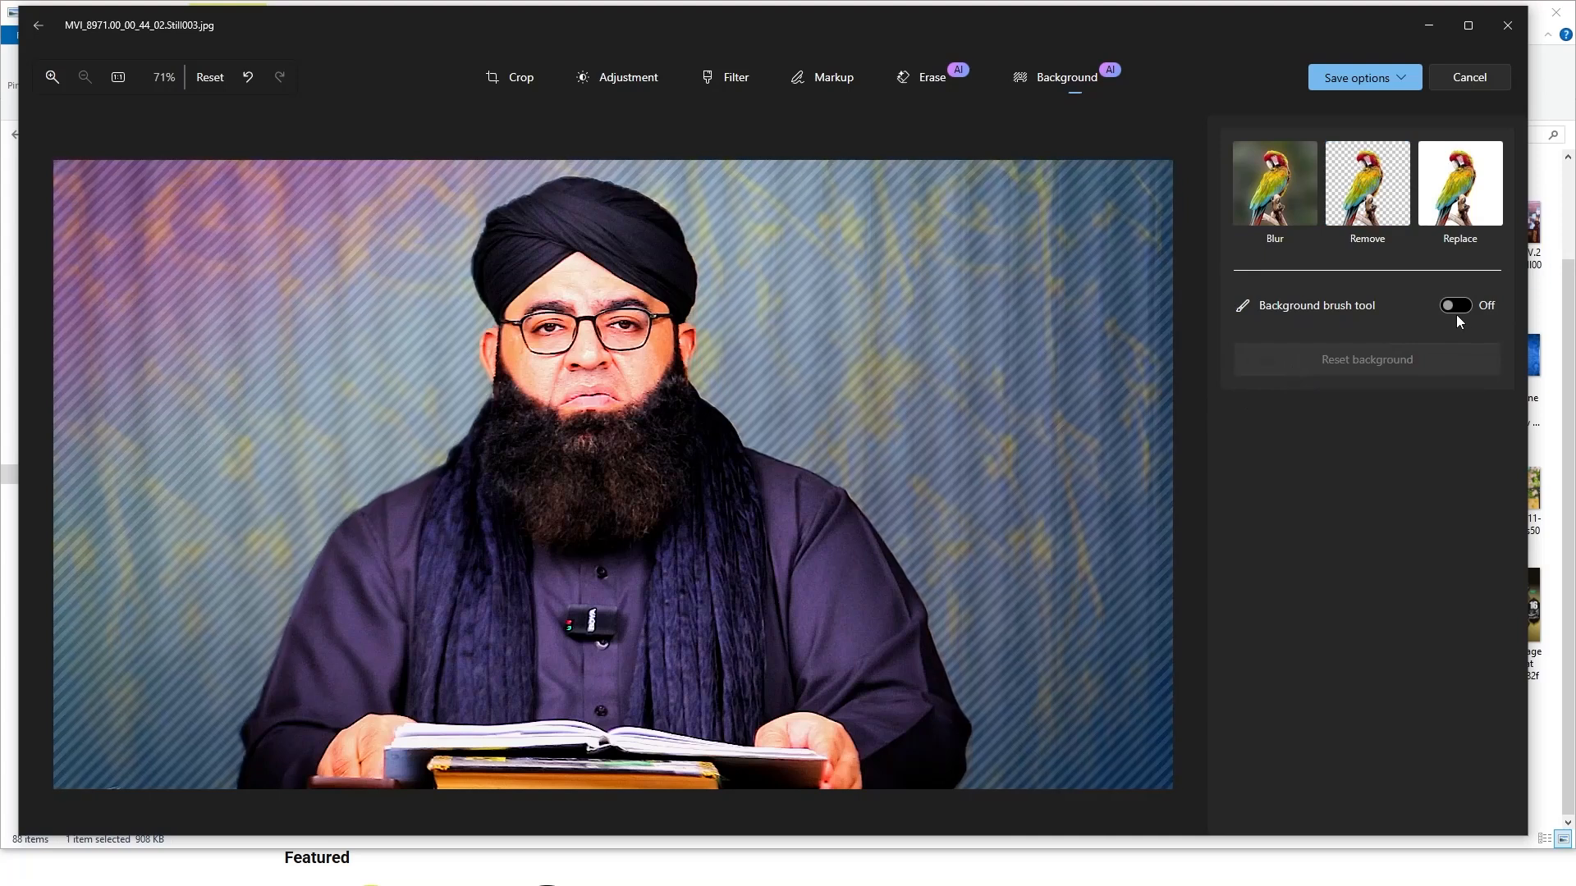
- Try blurring the background at intensity 100 and brushing an upper-right patch of curtain out of the mask
click(1382, 210)
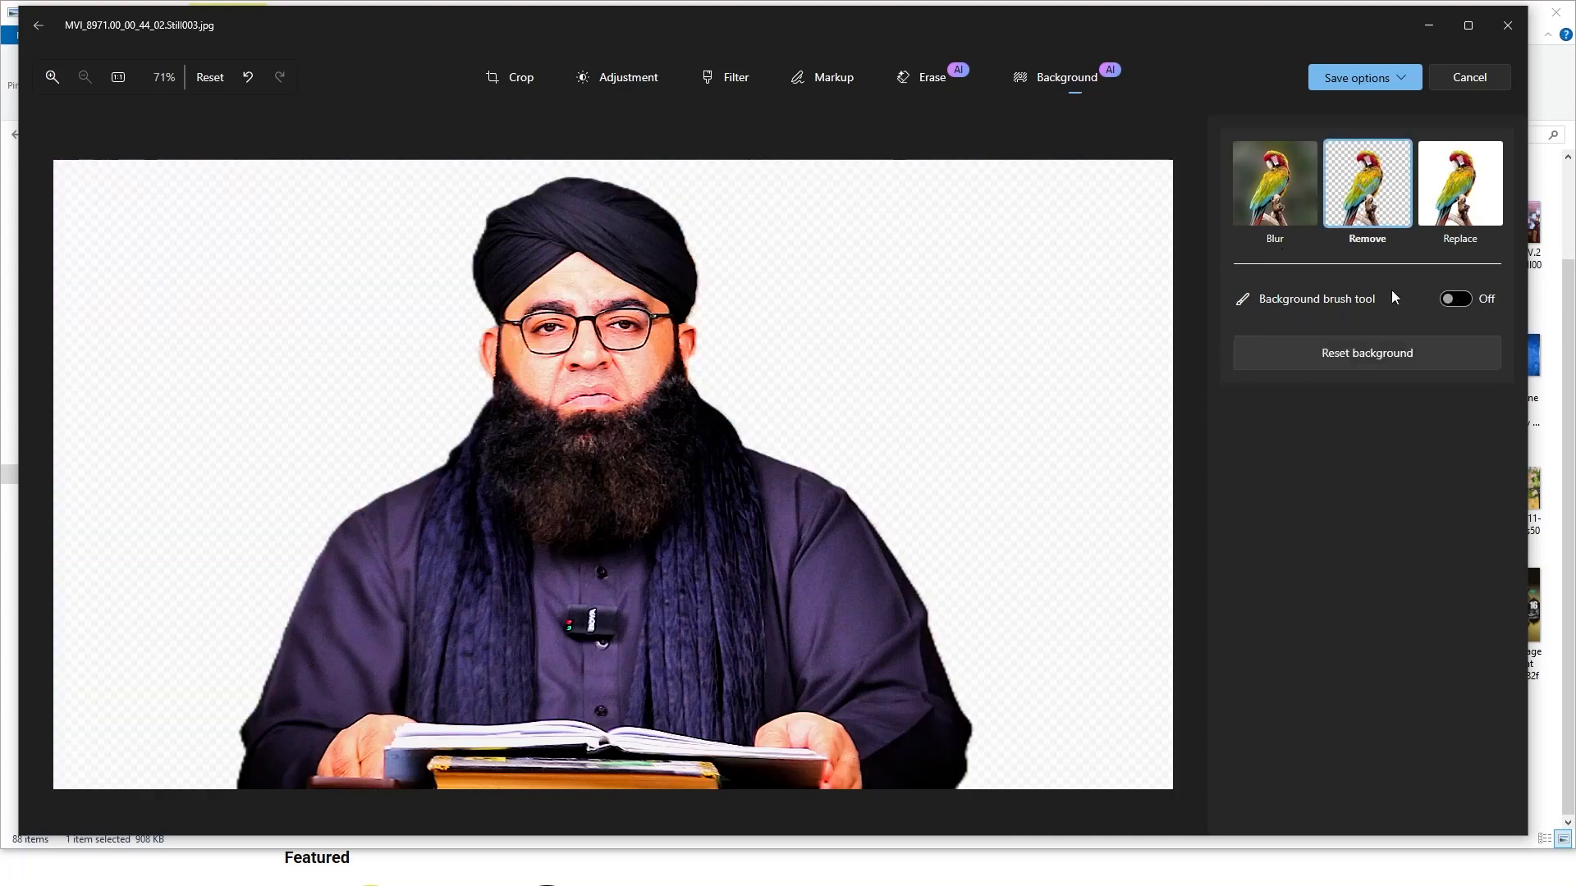
click(1277, 205)
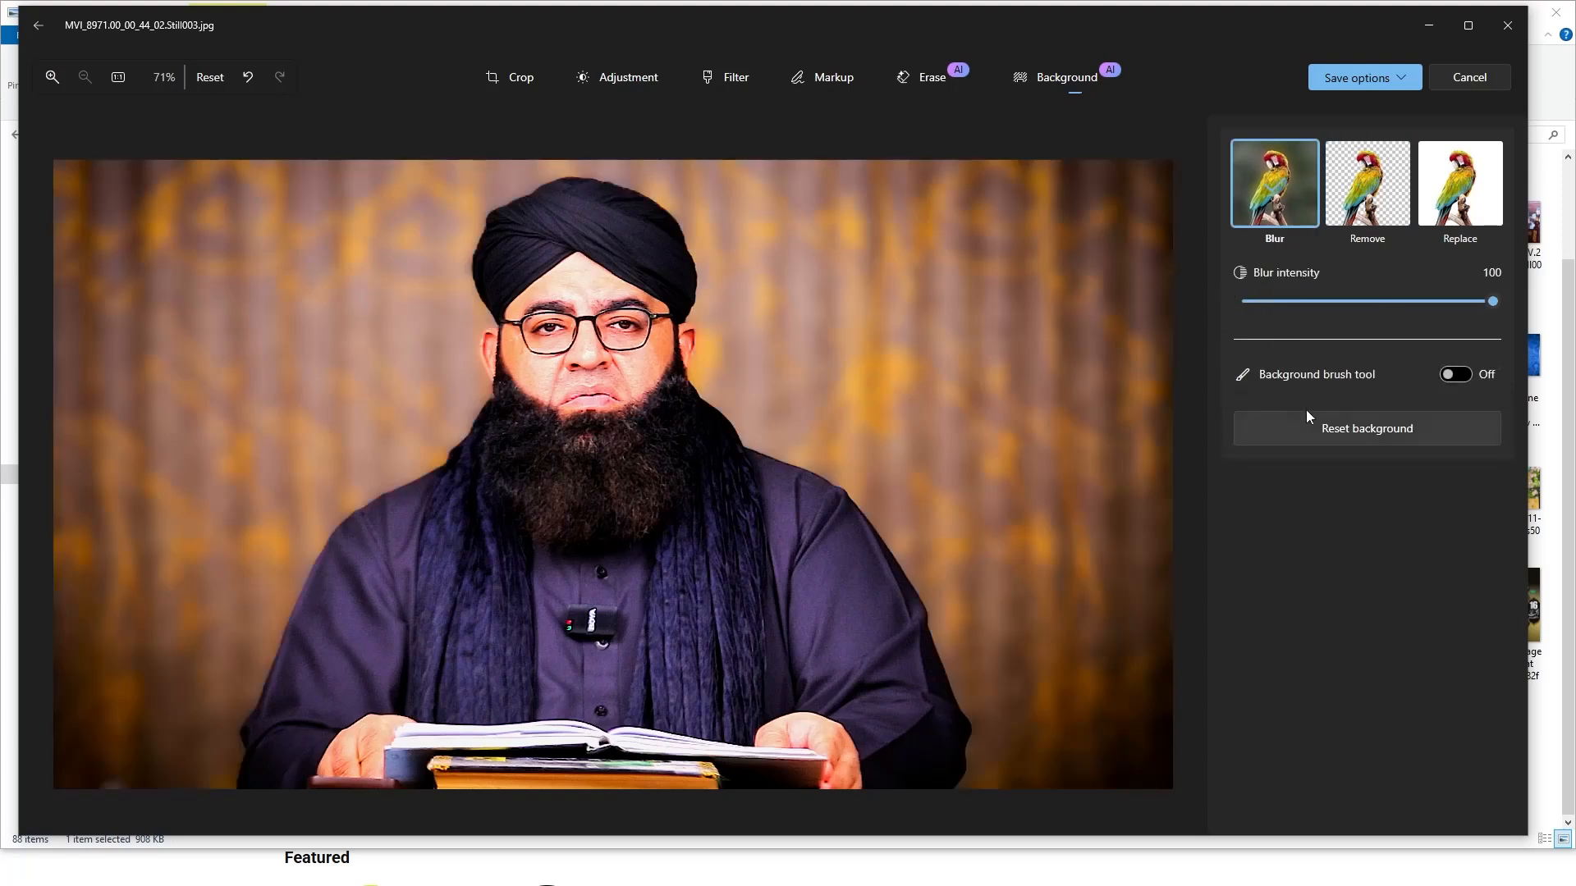
click(1461, 374)
mouse_move(1024, 243)
mouse_down()
mouse_move(1055, 456)
mouse_move(1038, 348)
mouse_move(978, 263)
mouse_move(903, 263)
mouse_up()
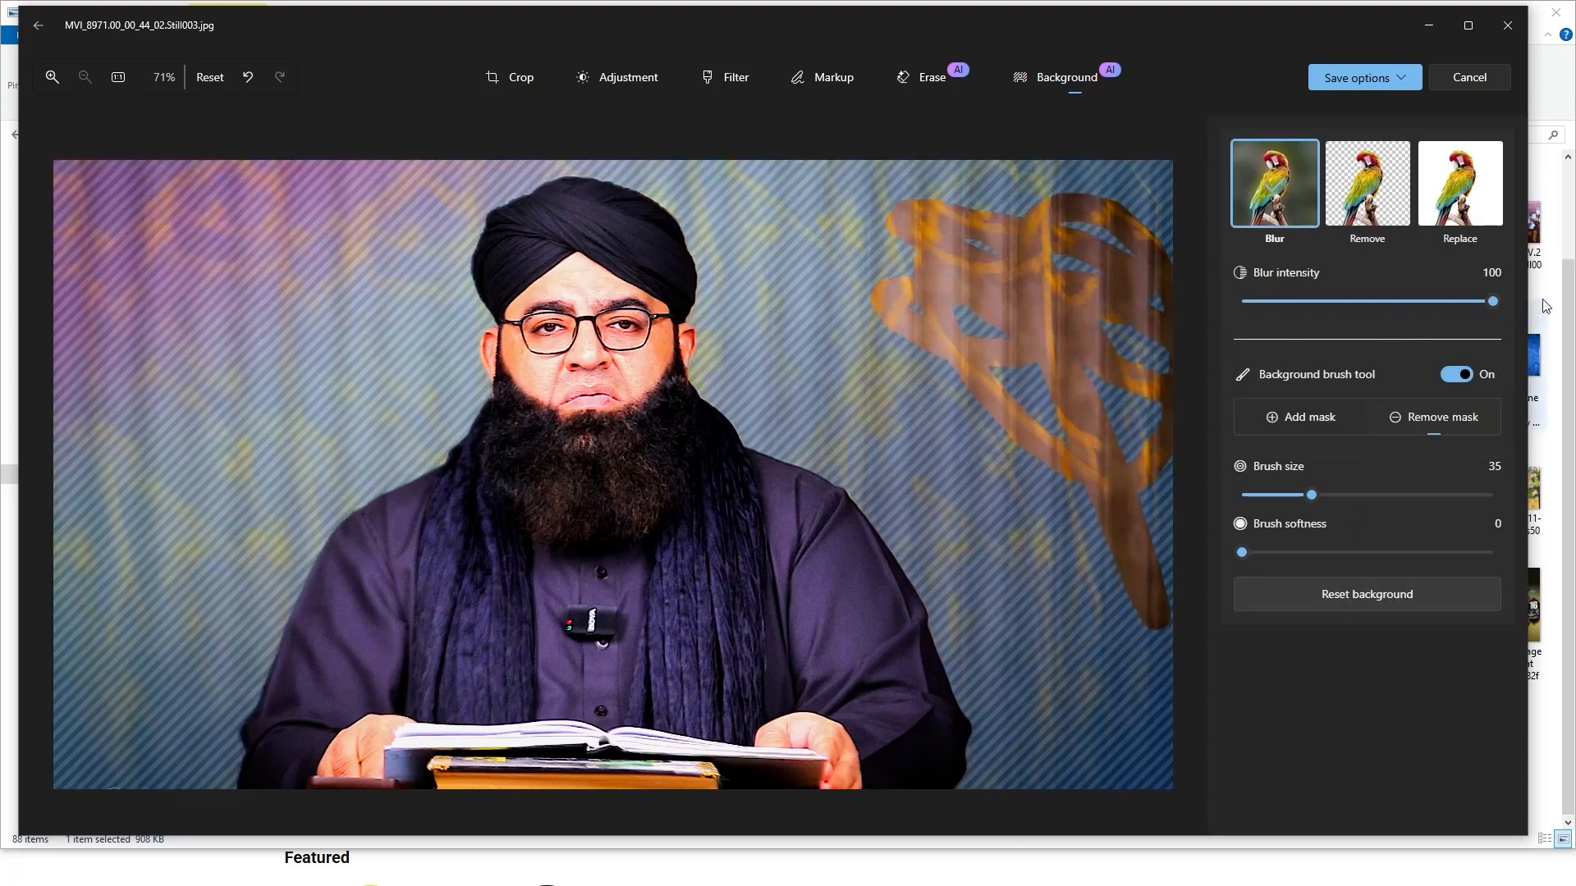
click(1456, 376)
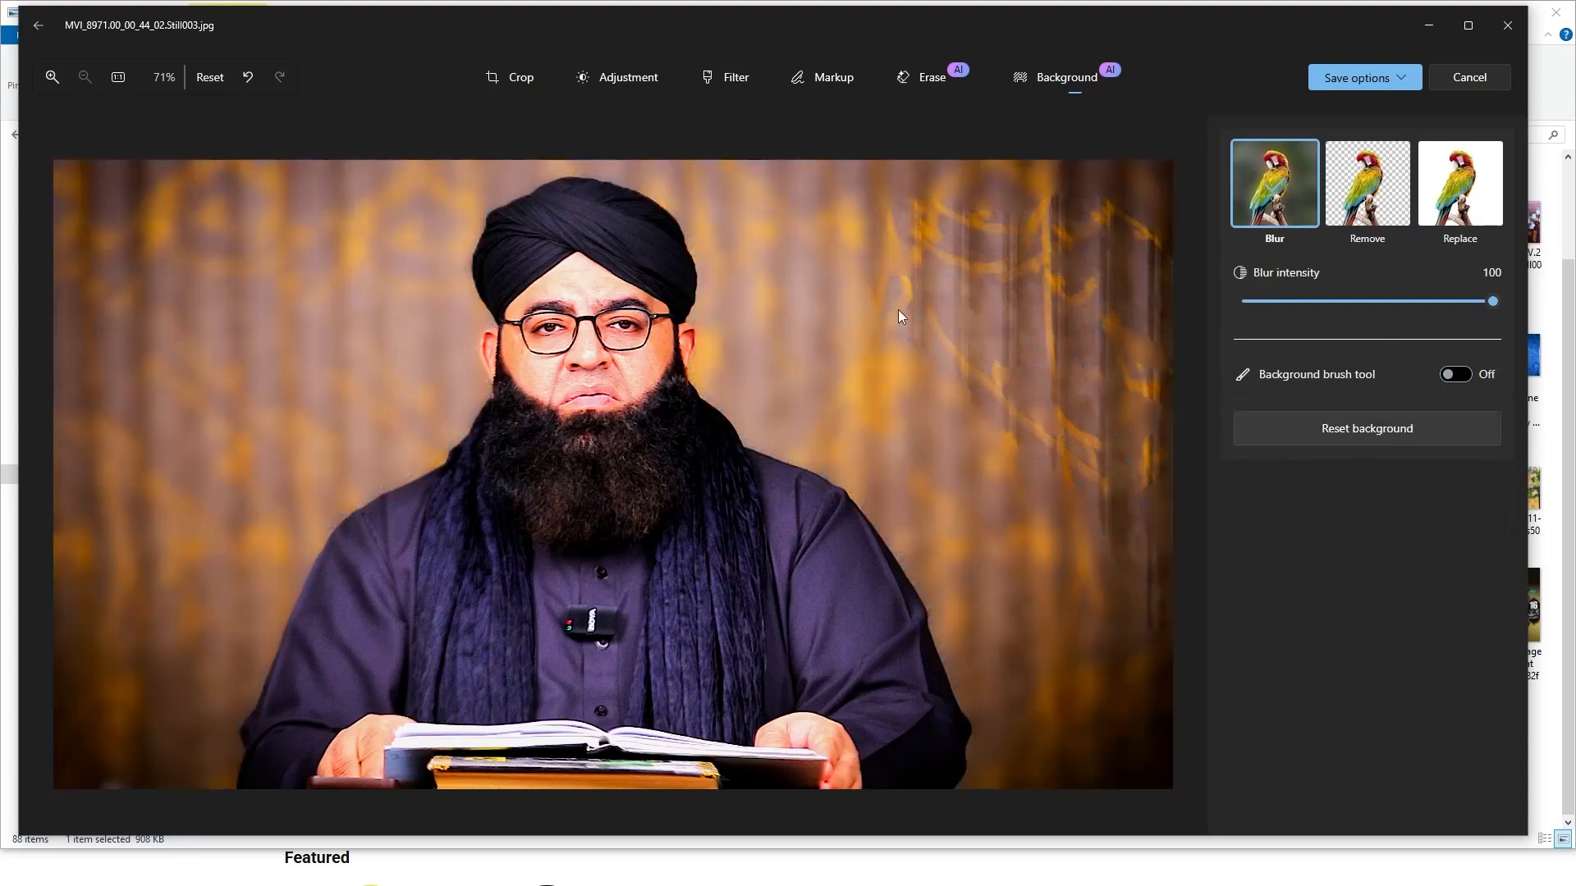
mouse_move(158, 215)
mouse_down()
mouse_move(161, 234)
mouse_move(268, 235)
mouse_move(174, 218)
mouse_up()
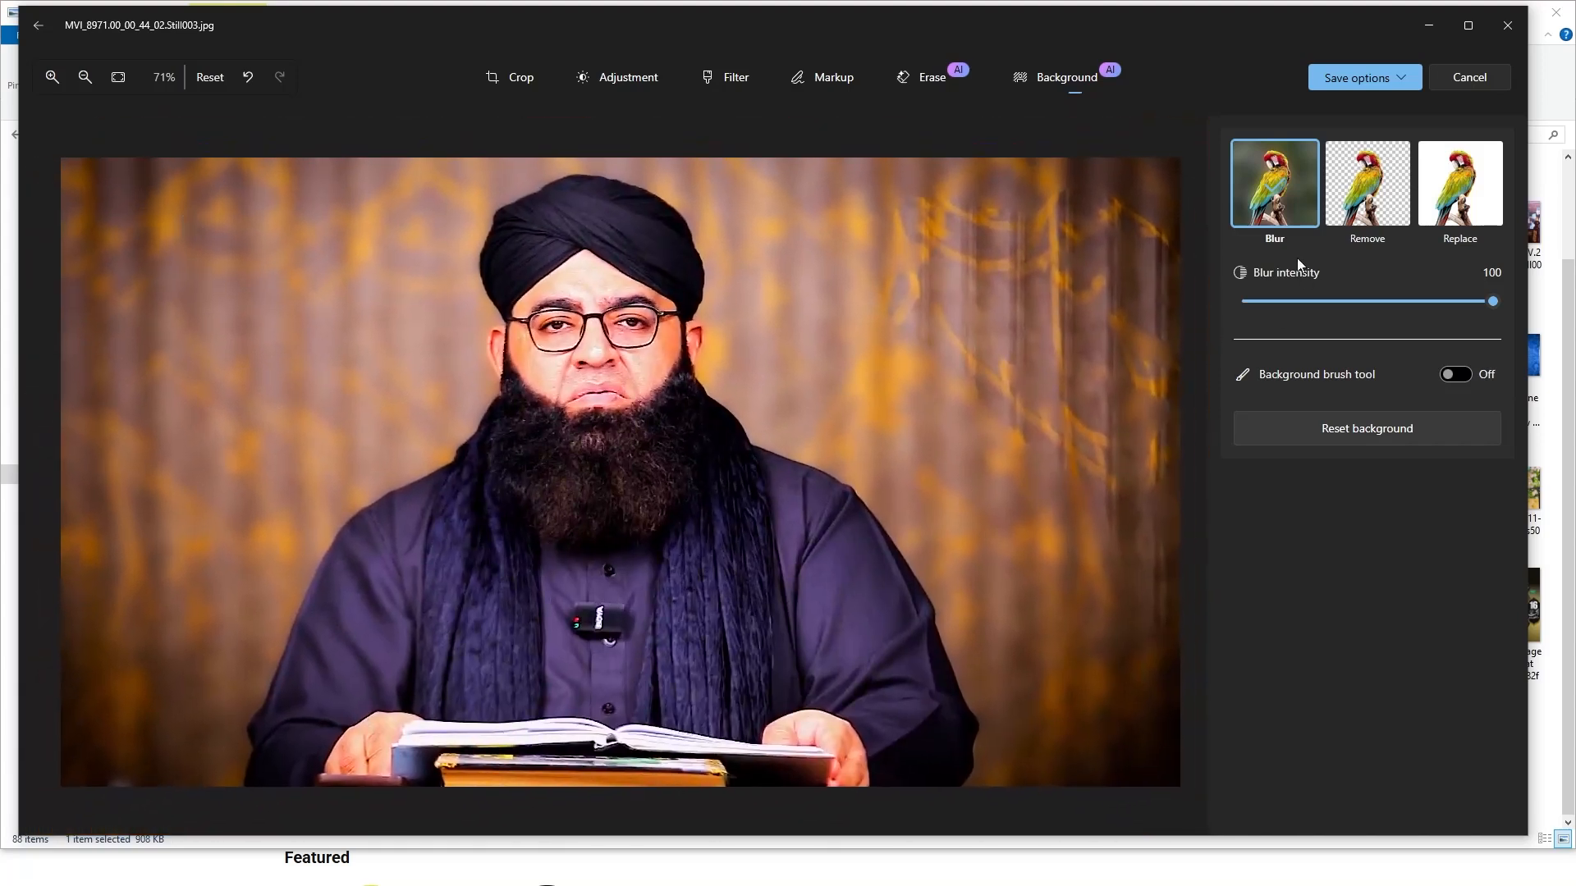
- Reset the brushed background mask and remove the photo's whole background again
click(1394, 178)
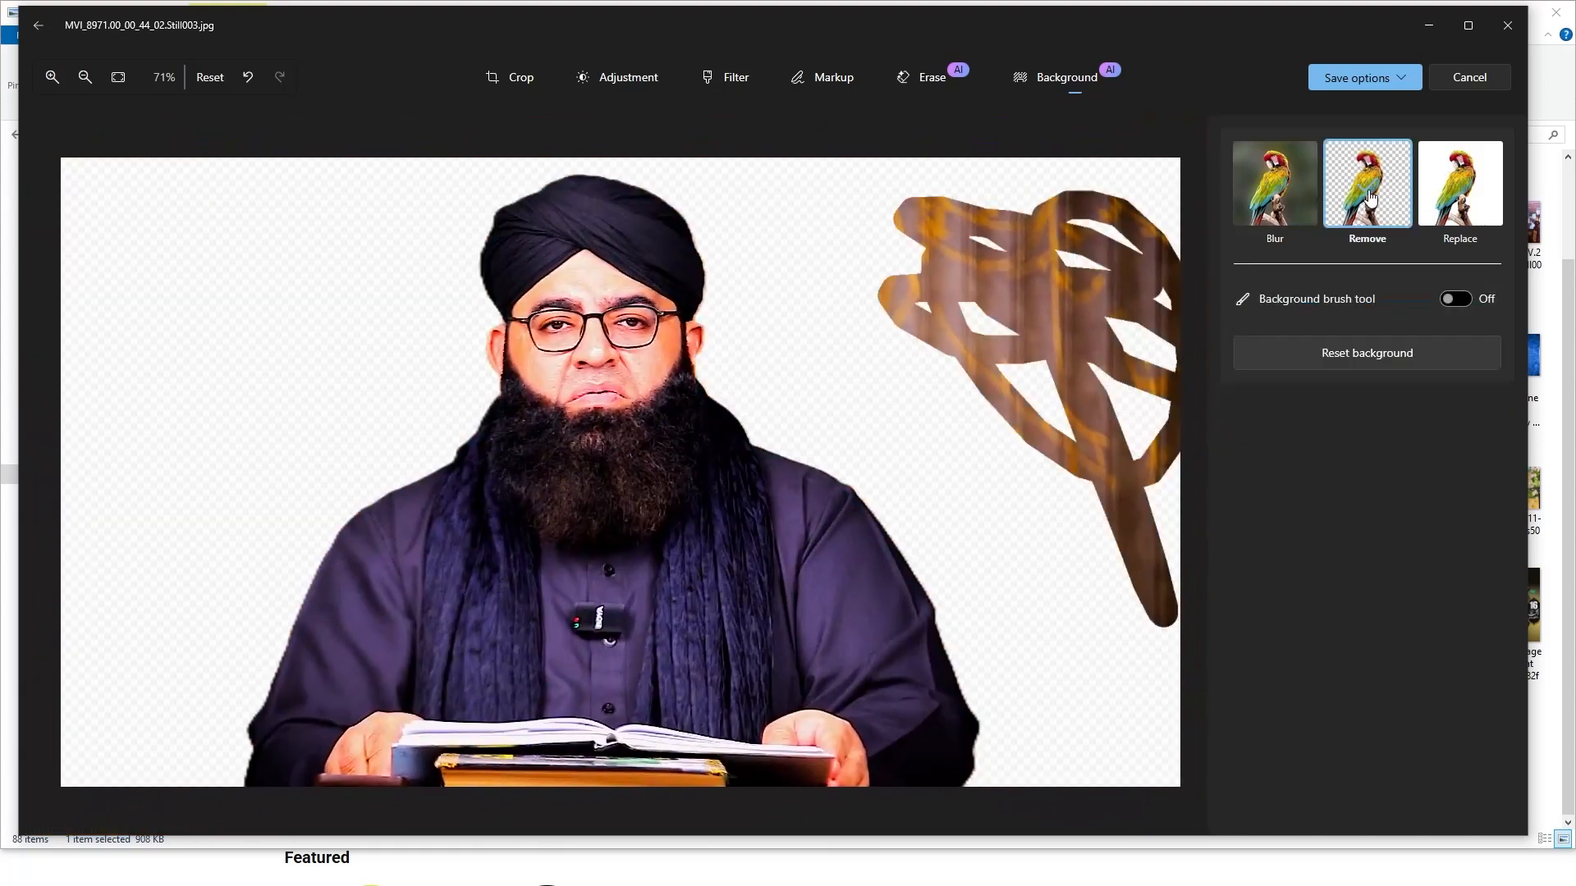
click(1386, 371)
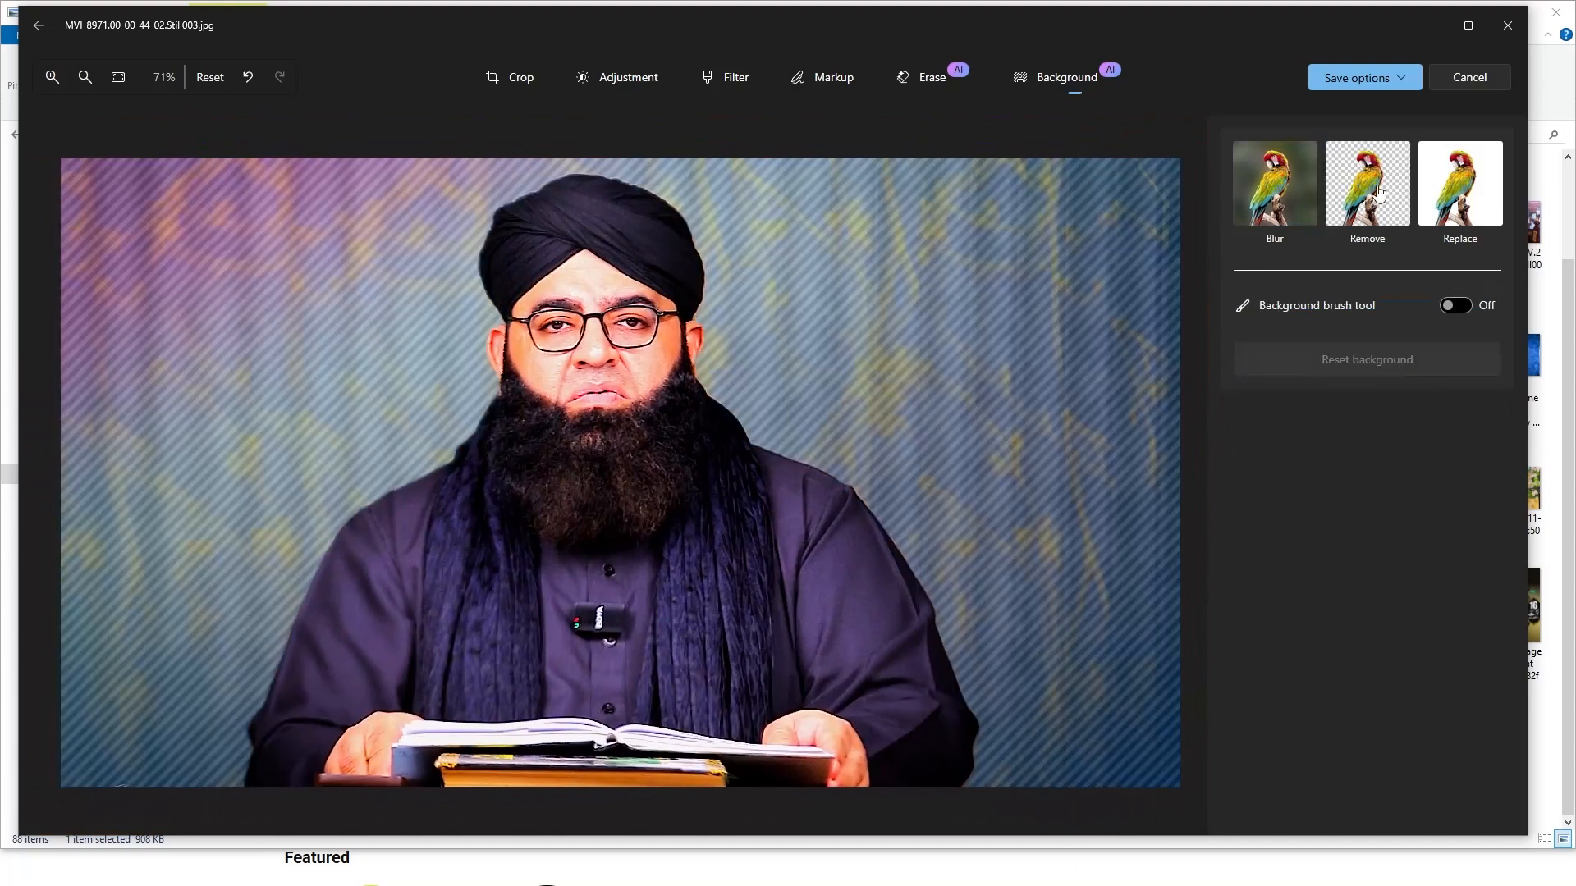
click(1363, 185)
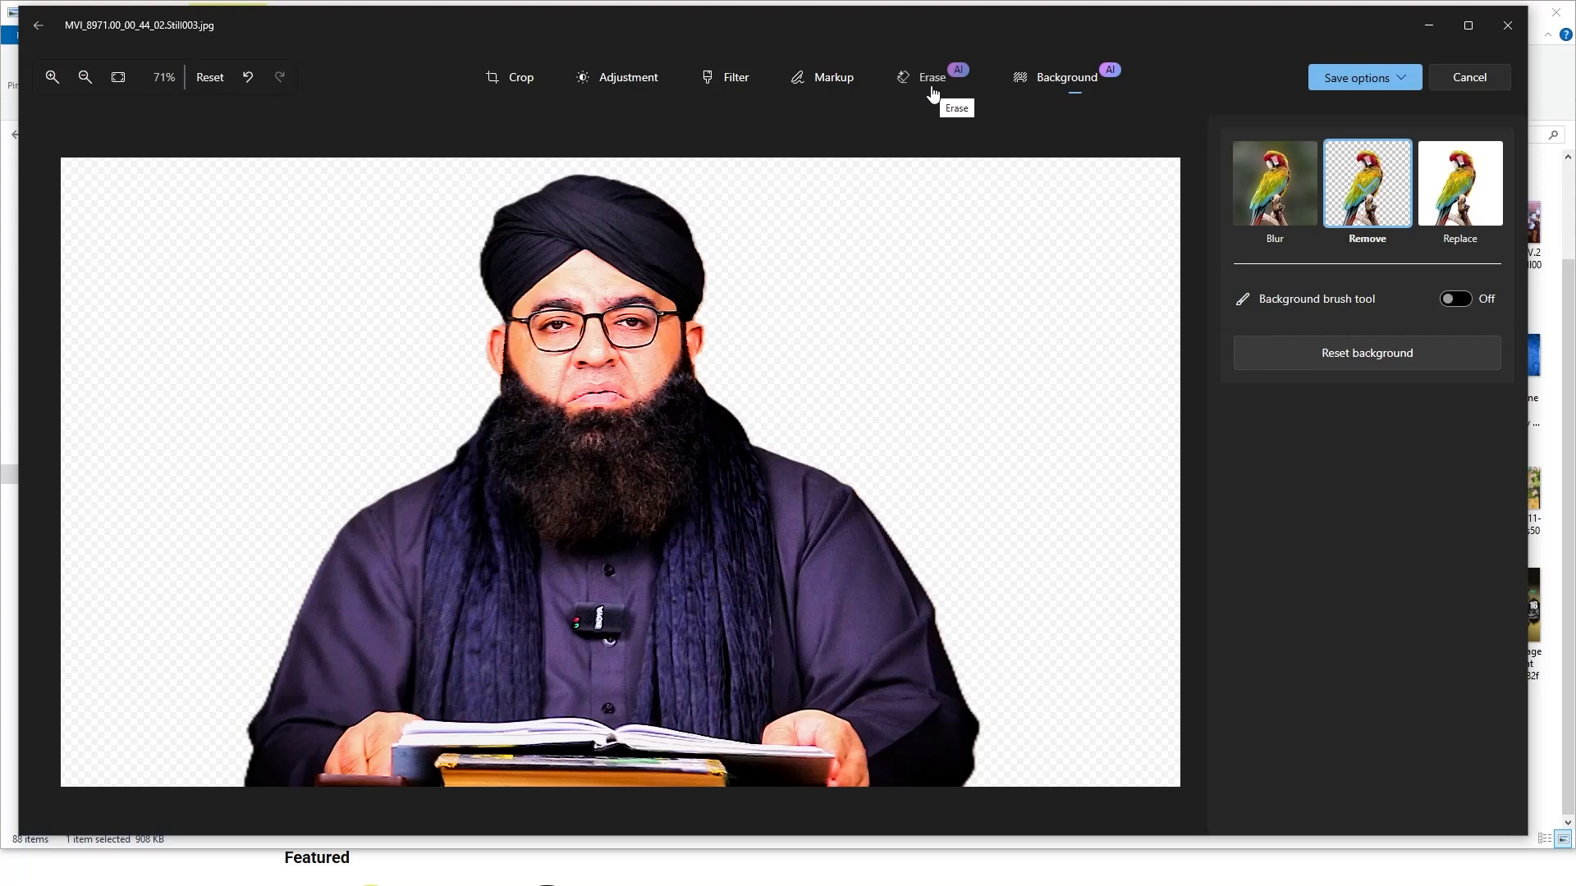
- Use Generative Erase with brush size 60 and auto apply on the empty area beside the man's face
click(934, 92)
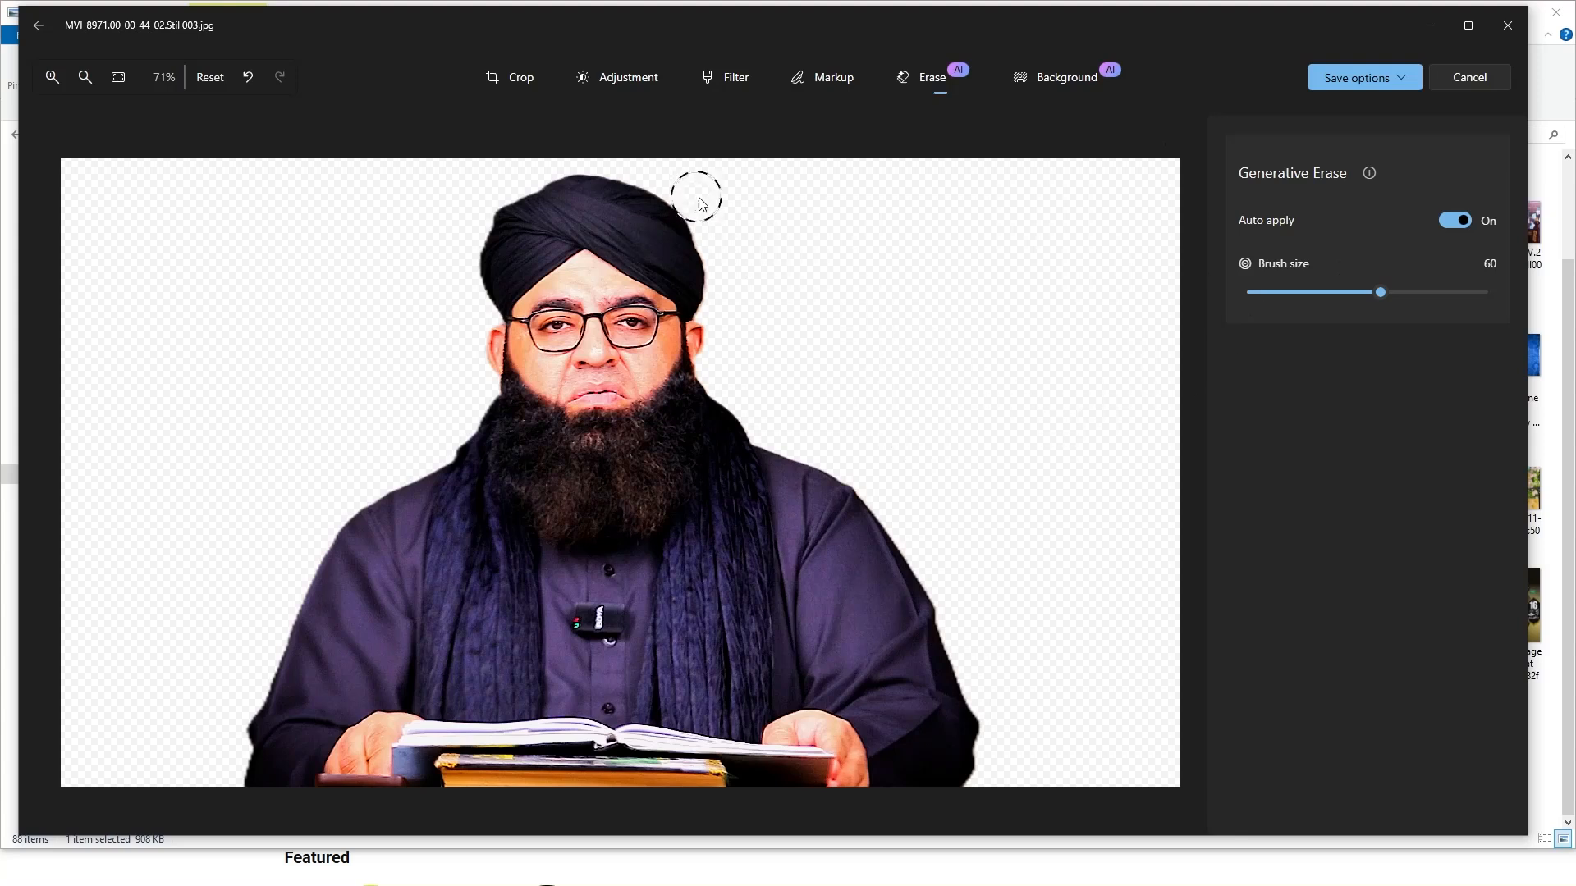
scroll(722, 205, up, 3)
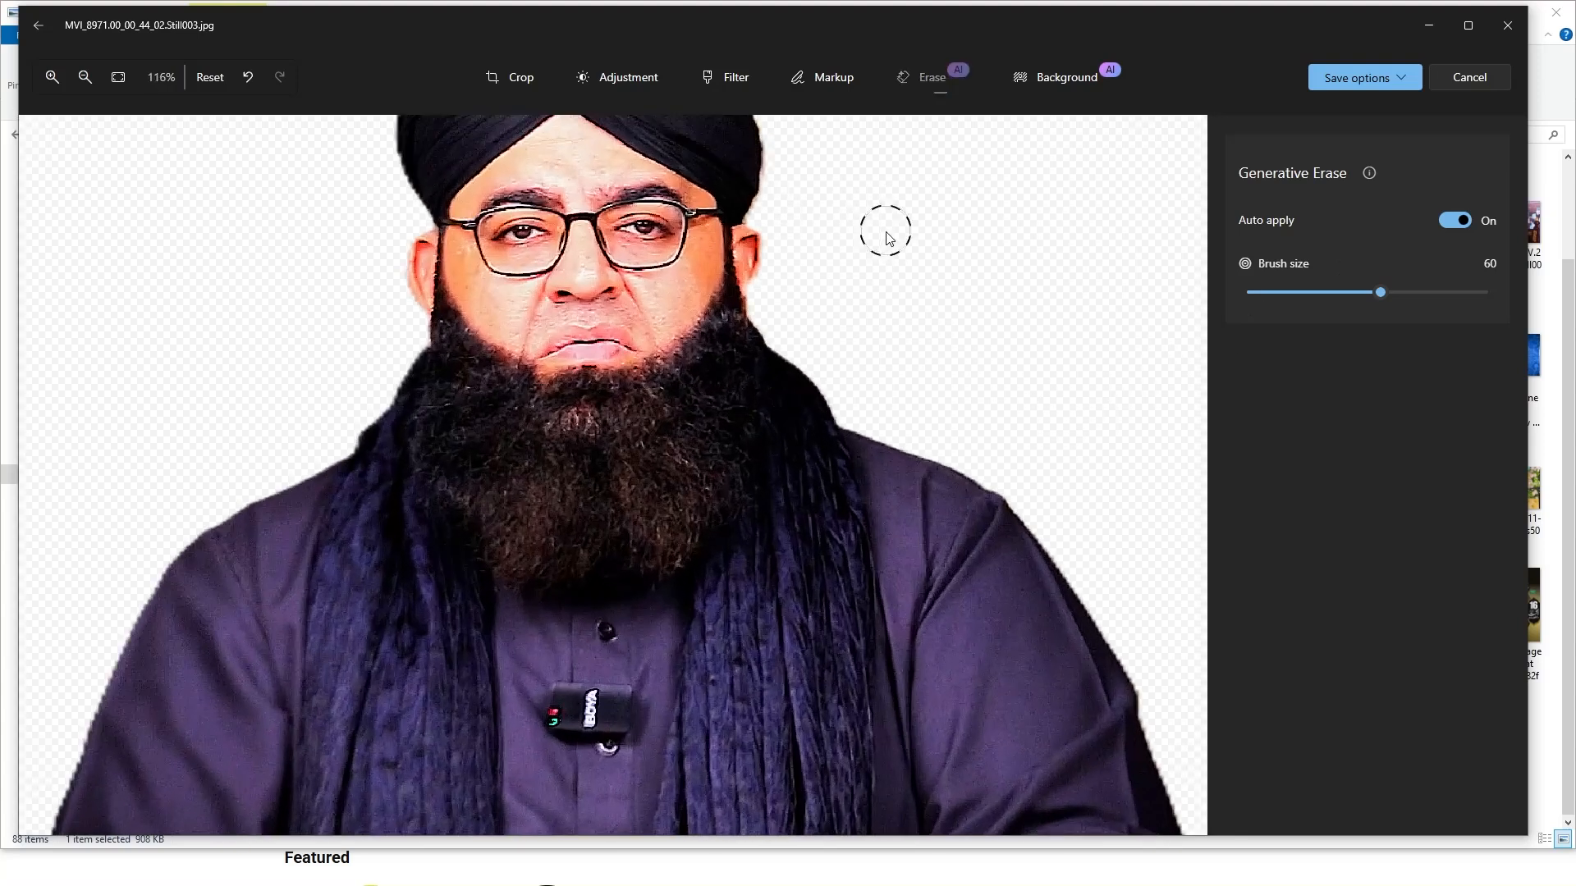
drag(887, 223, 855, 324)
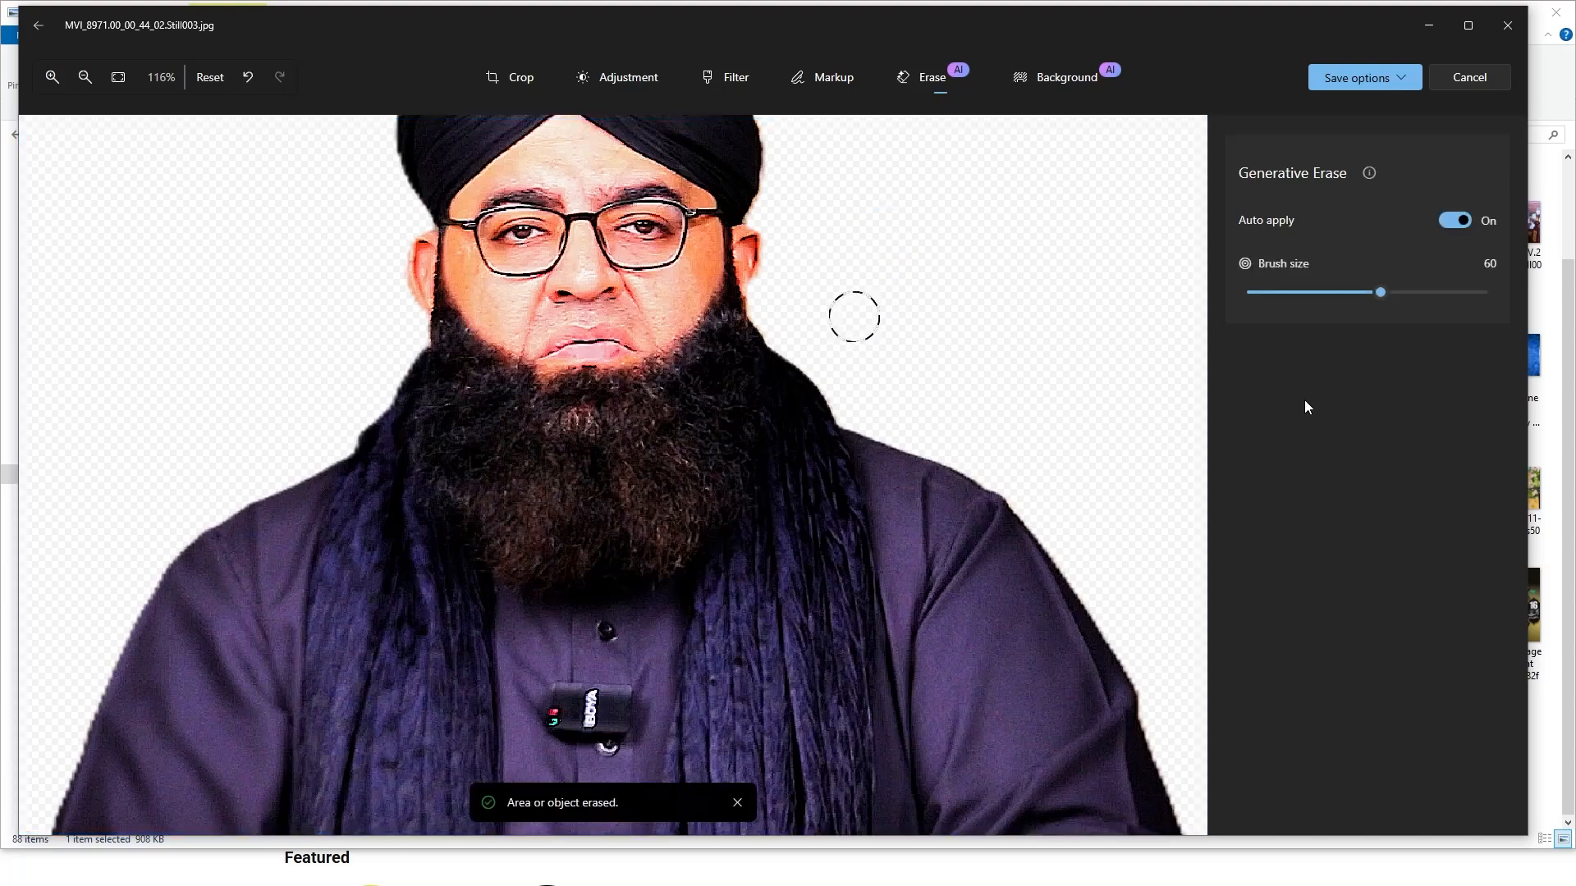
- Return to the background options and examine the cutout's edges around the turban and ear
click(1042, 77)
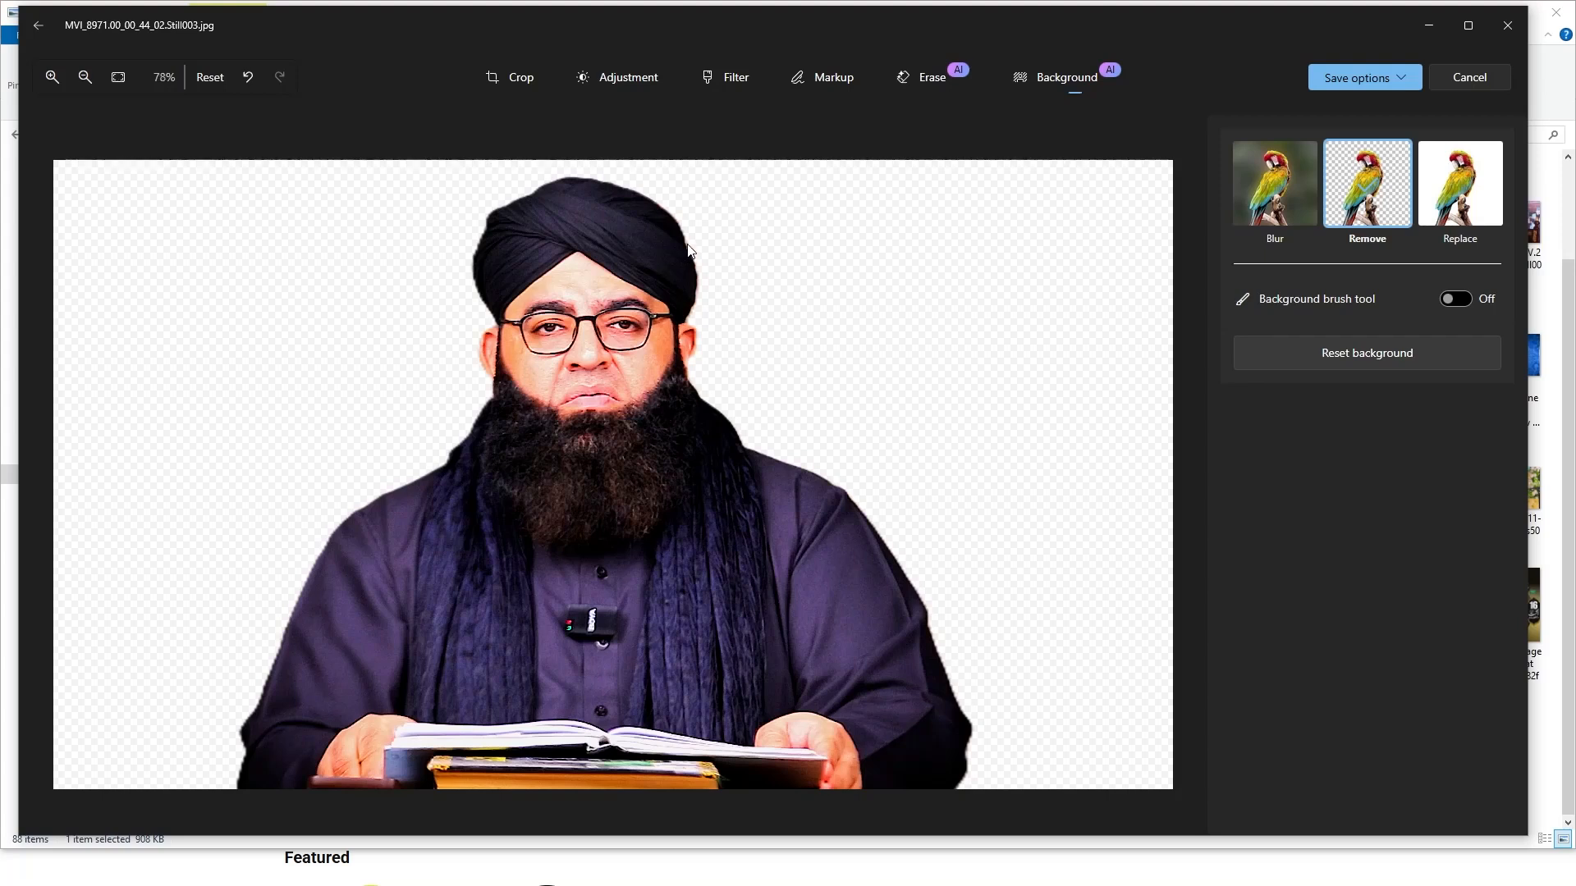
scroll(798, 211, up, 5)
scroll(891, 206, up, 1)
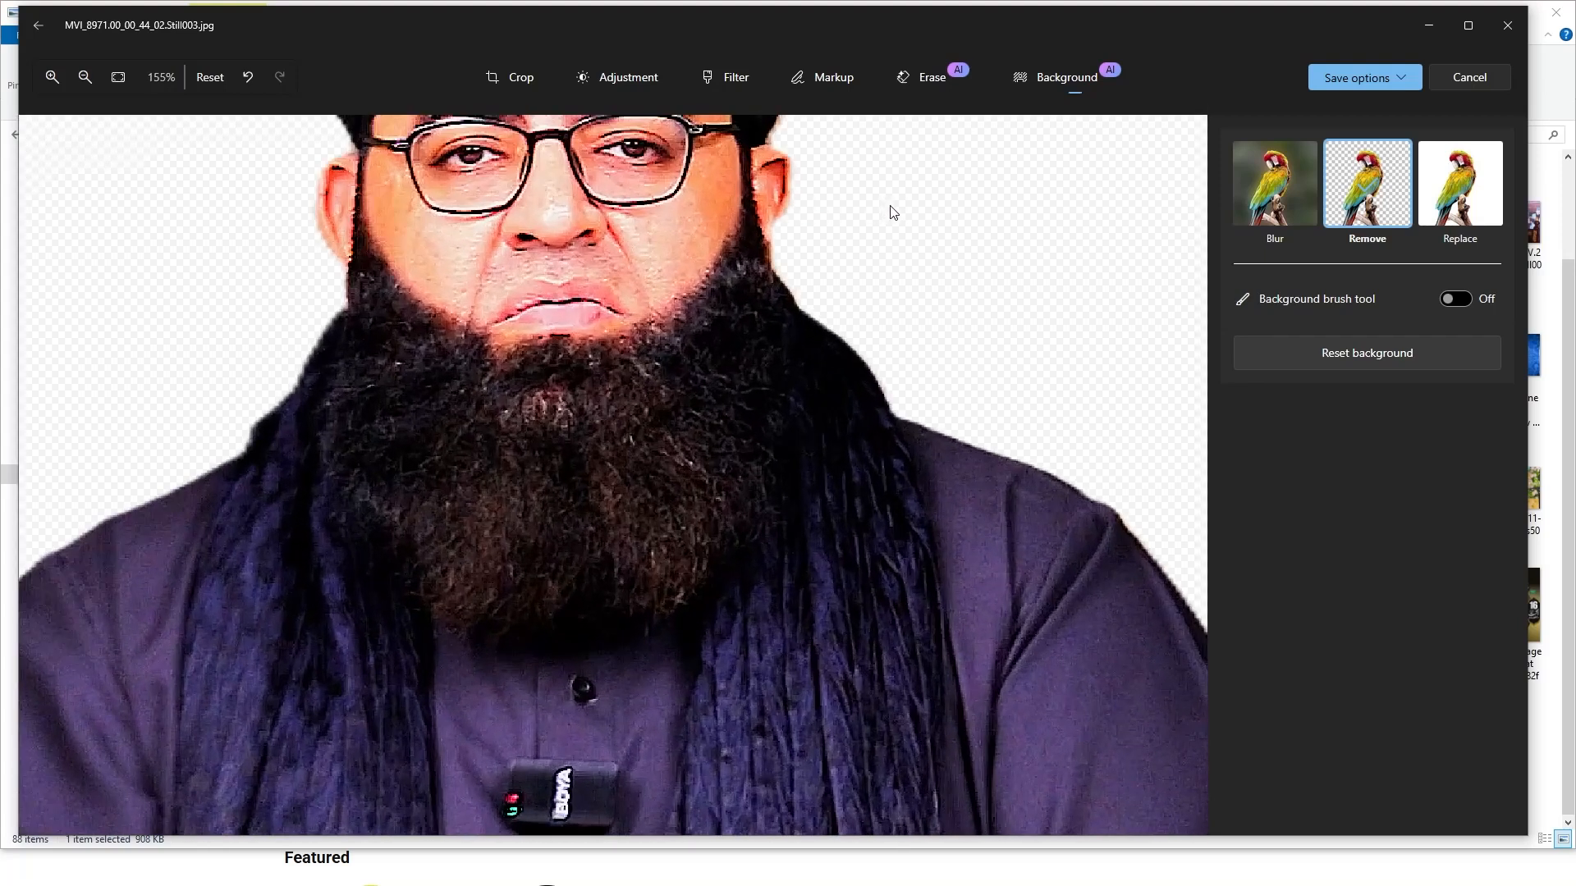
drag(897, 206, 726, 484)
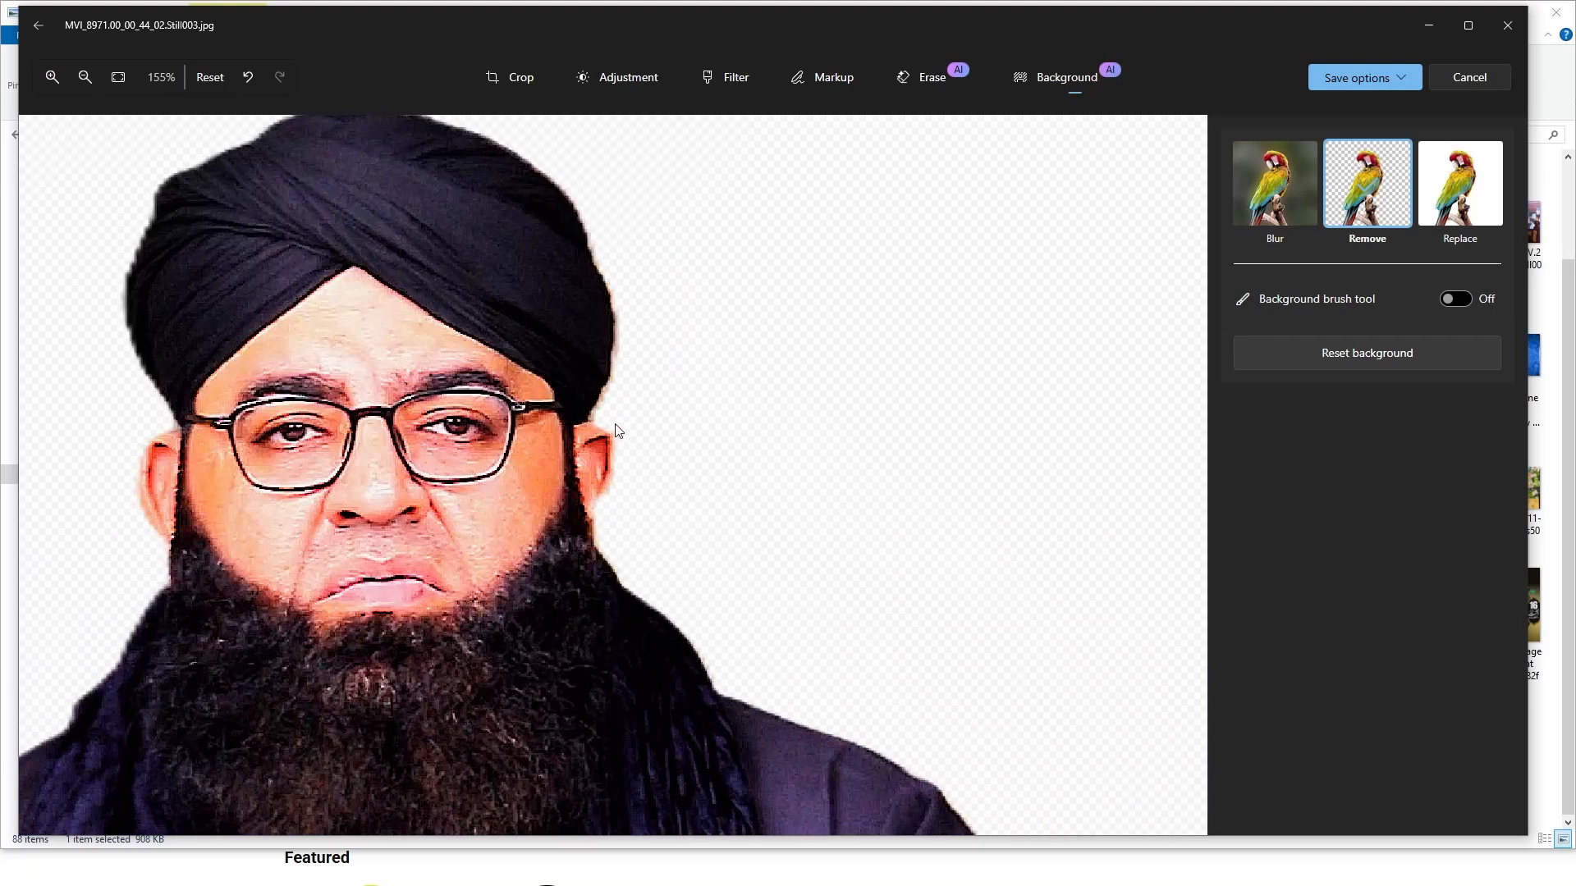
scroll(619, 422, up, 2)
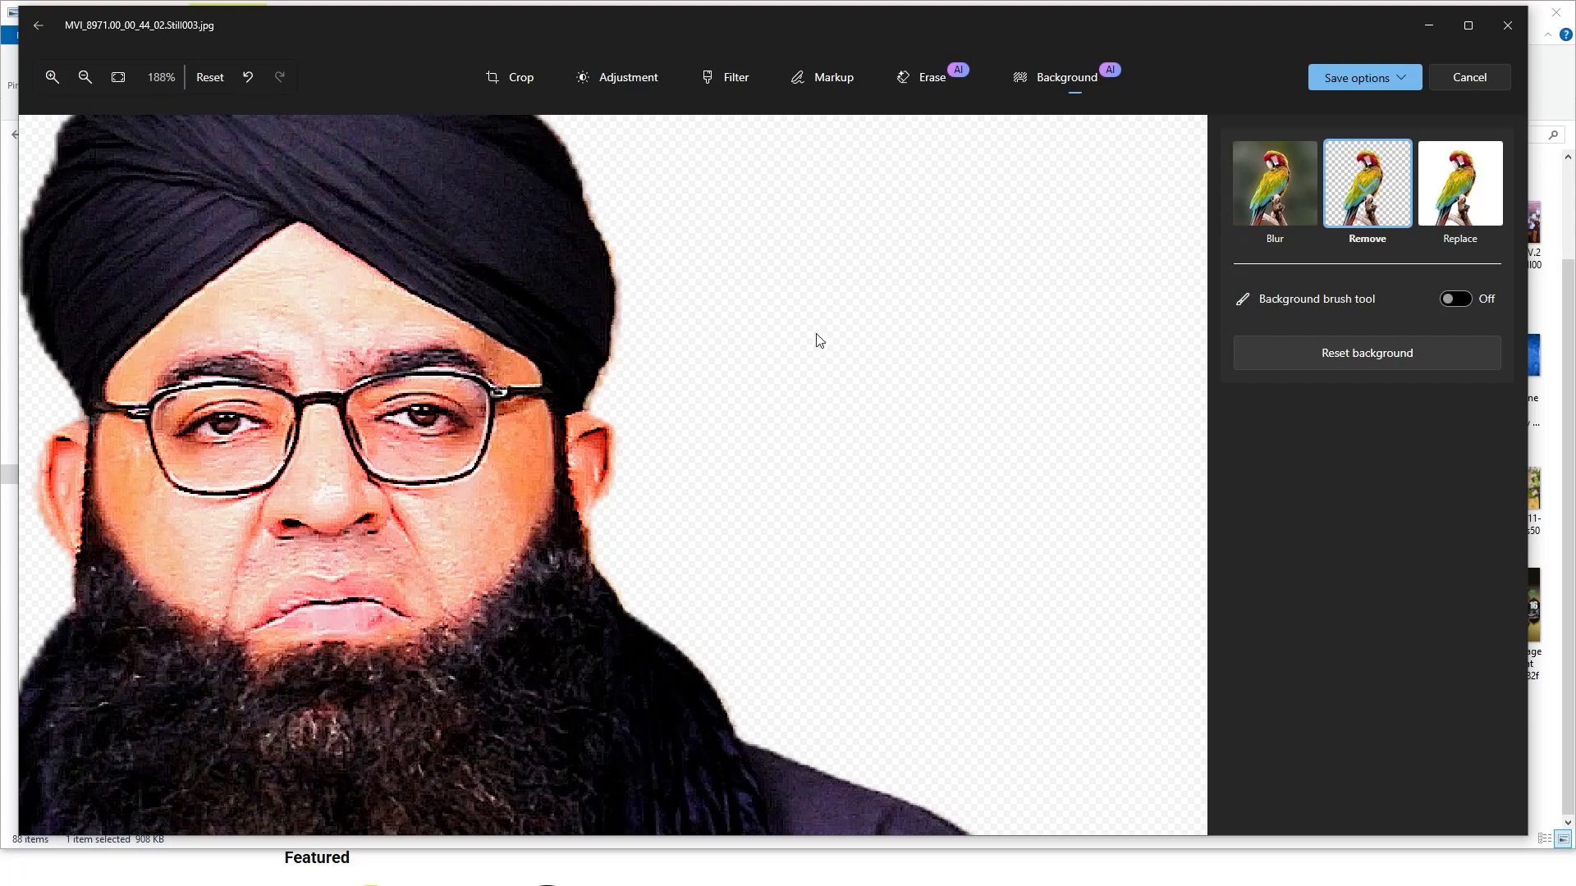
- Try replacing the background with solid black 000000 and inspect the cutout's outline along the shoulder and sleeve
click(1460, 183)
drag(1420, 358, 1150, 535)
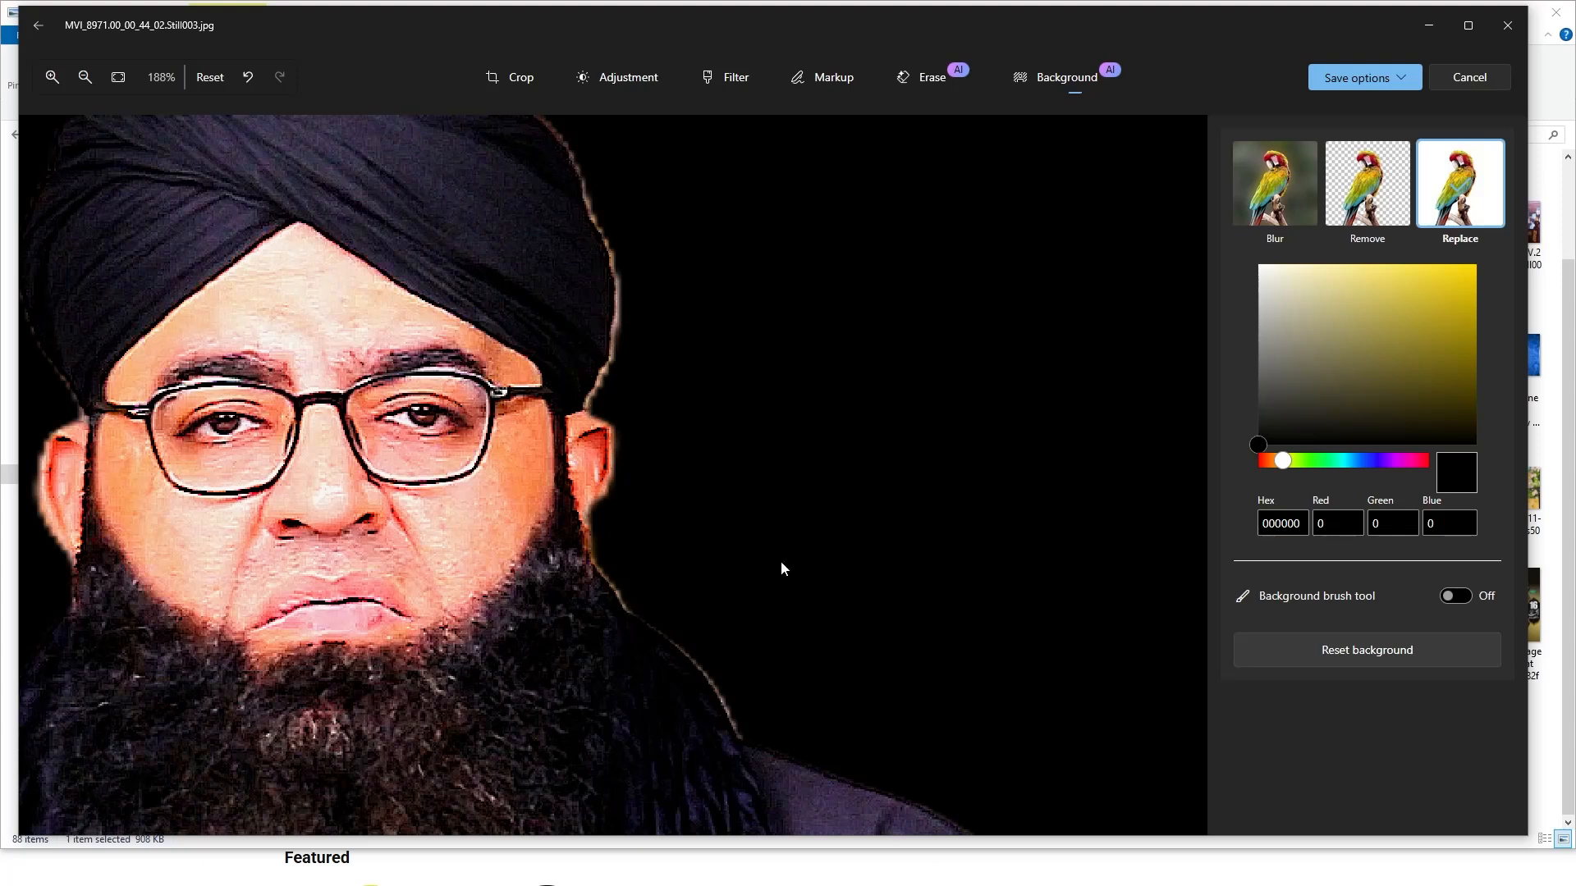
scroll(778, 385, down, 2)
drag(878, 585, 700, 298)
scroll(774, 408, up, 2)
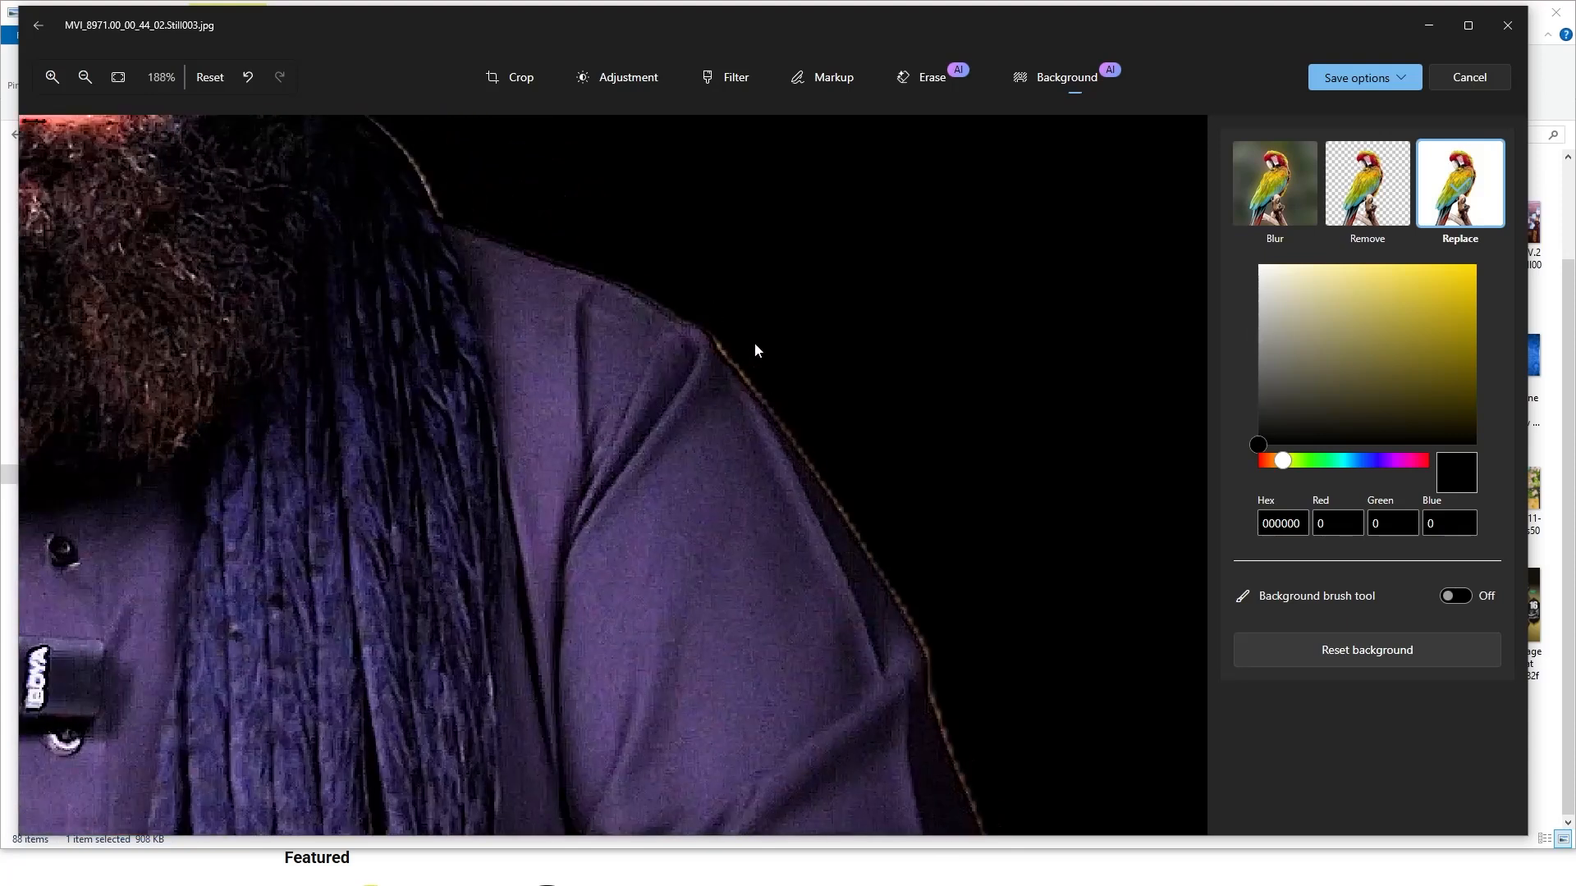
scroll(828, 366, up, 1)
scroll(725, 319, down, 2)
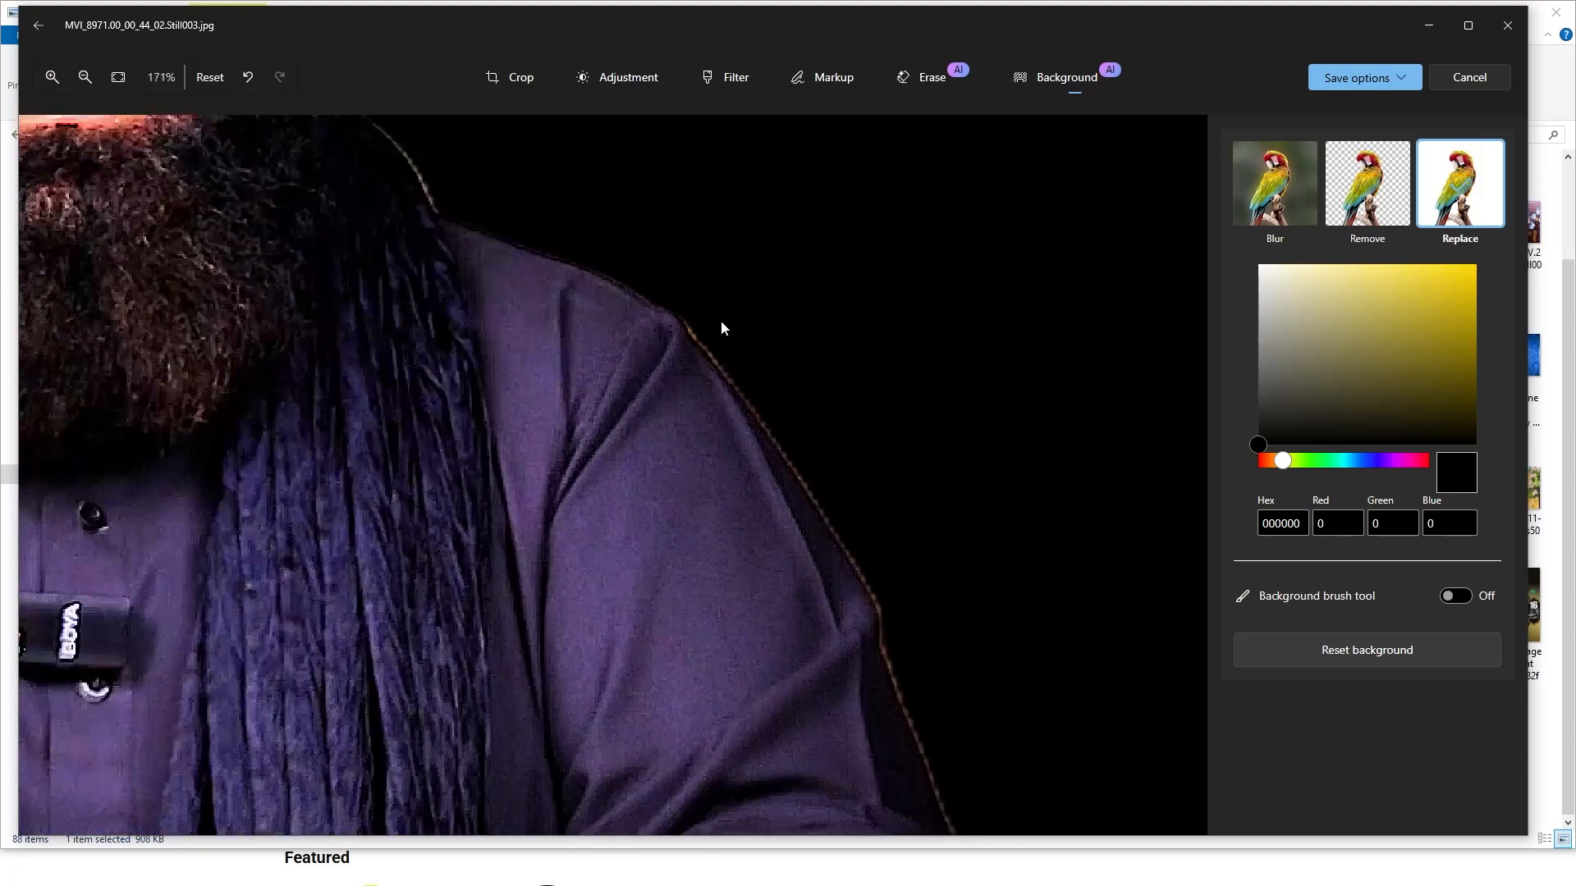
scroll(721, 328, down, 1)
scroll(742, 296, down, 1)
scroll(676, 304, up, 2)
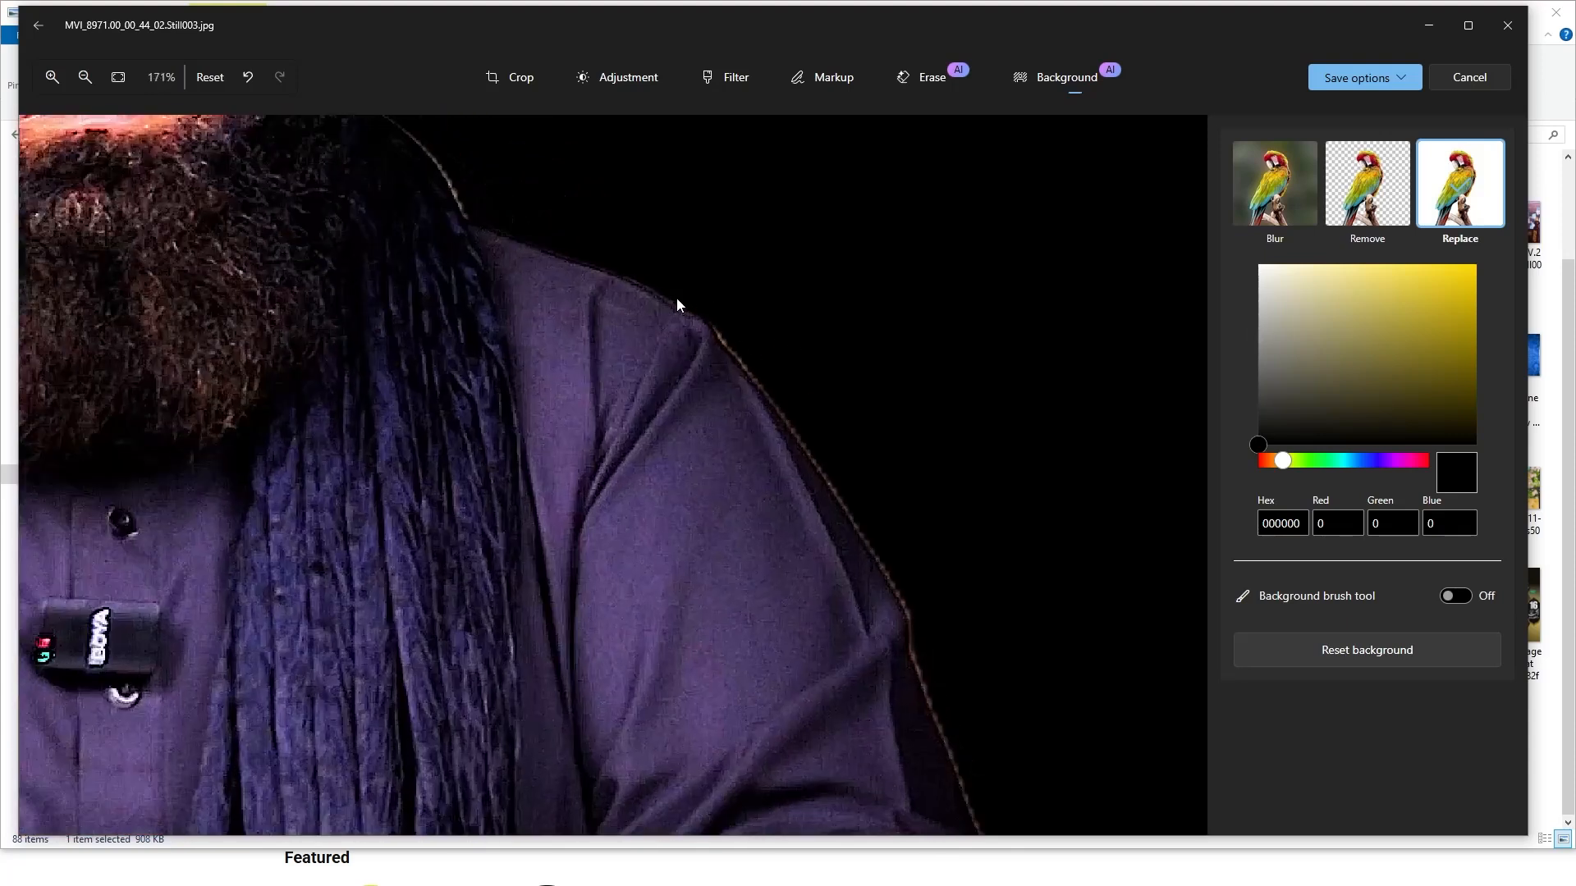
scroll(676, 304, down, 2)
- Switch from the black replacement back to a removed background and review the whole portrait
click(1344, 173)
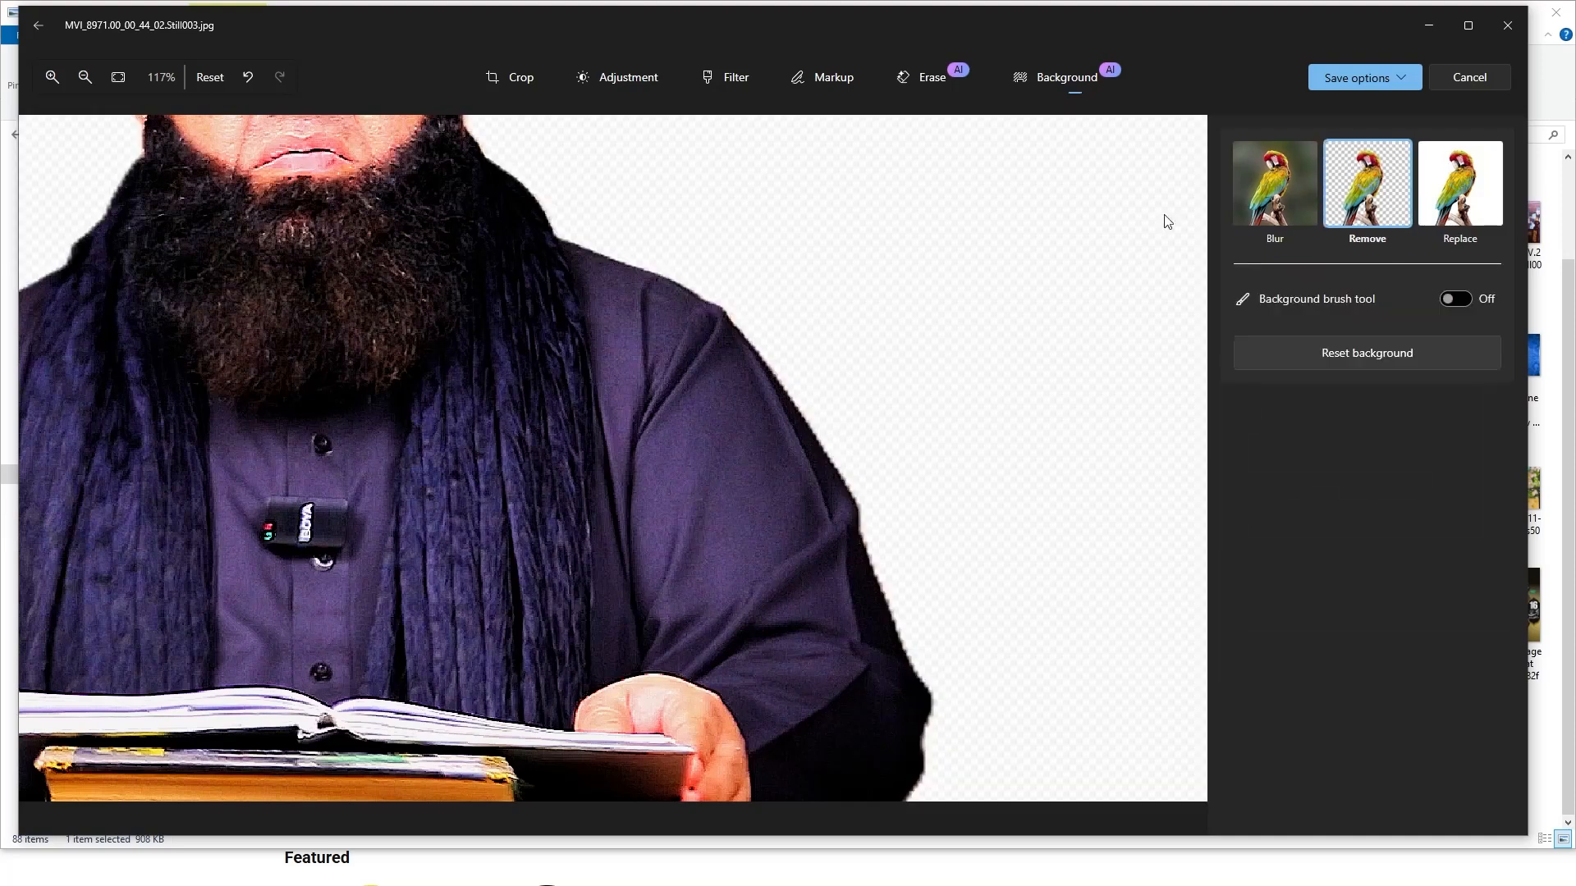
scroll(877, 261, down, 1)
scroll(821, 304, down, 1)
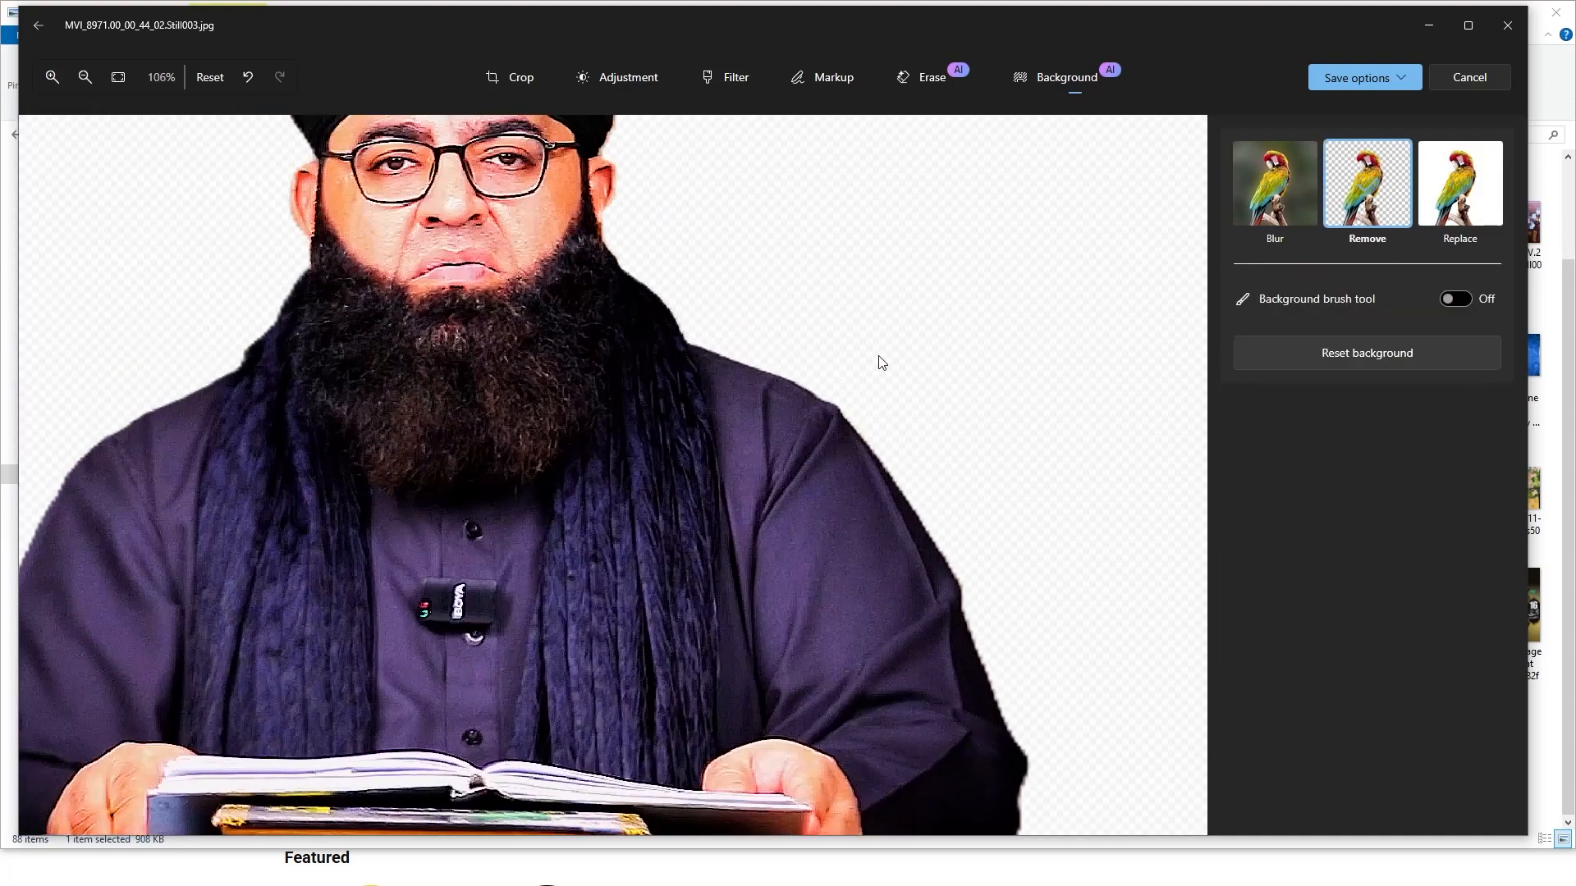
scroll(870, 344, down, 1)
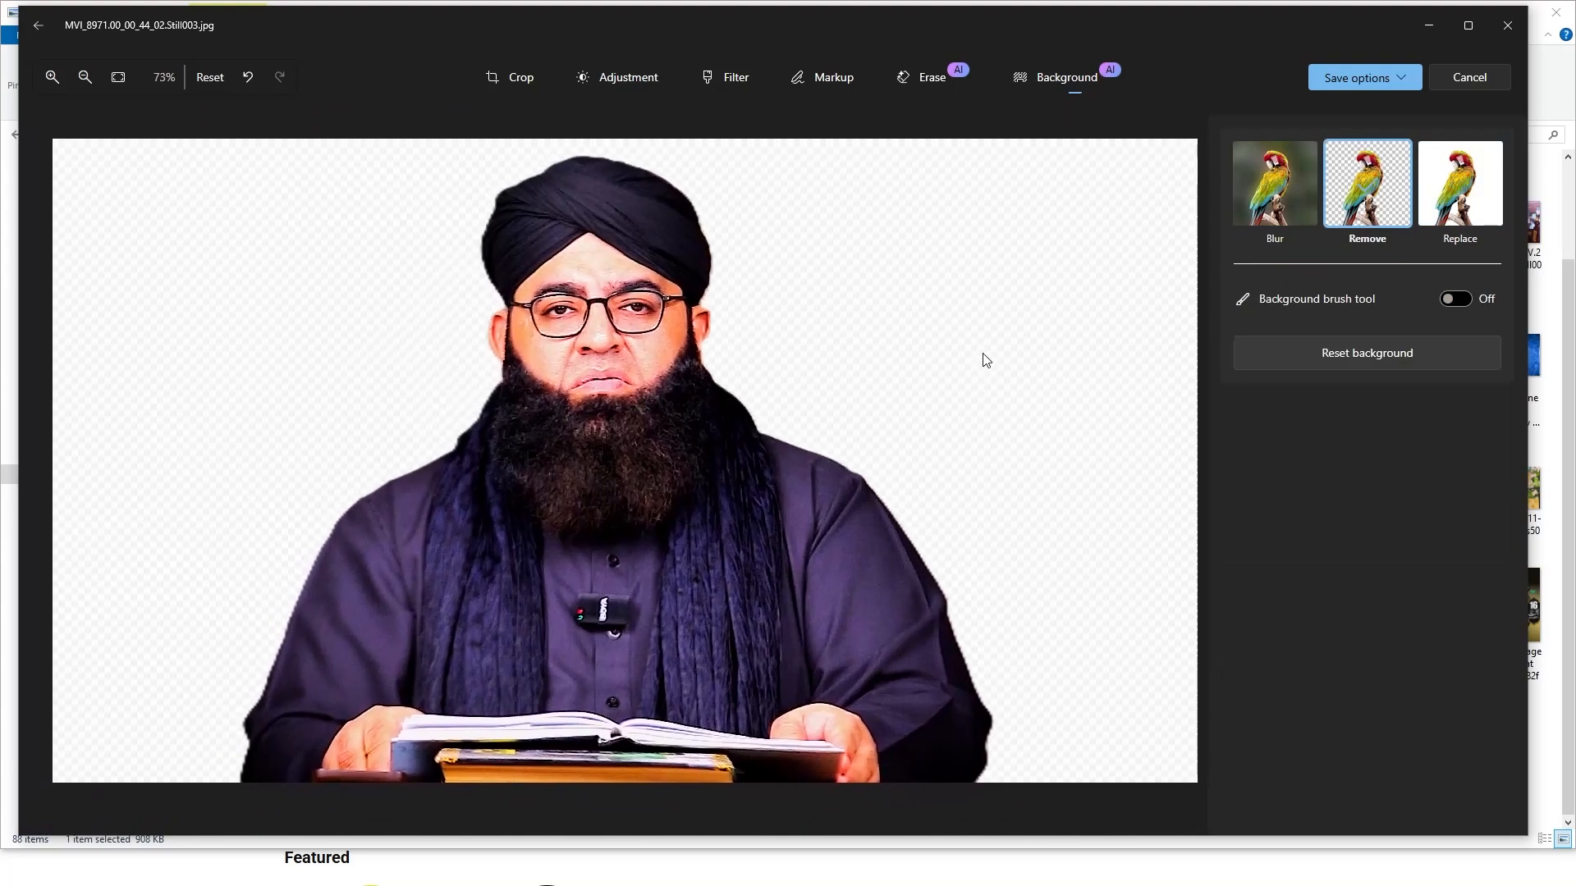
- Use Generative Erase with brush size 60 on the lapel microphone on the man's chest and the area around it
click(932, 85)
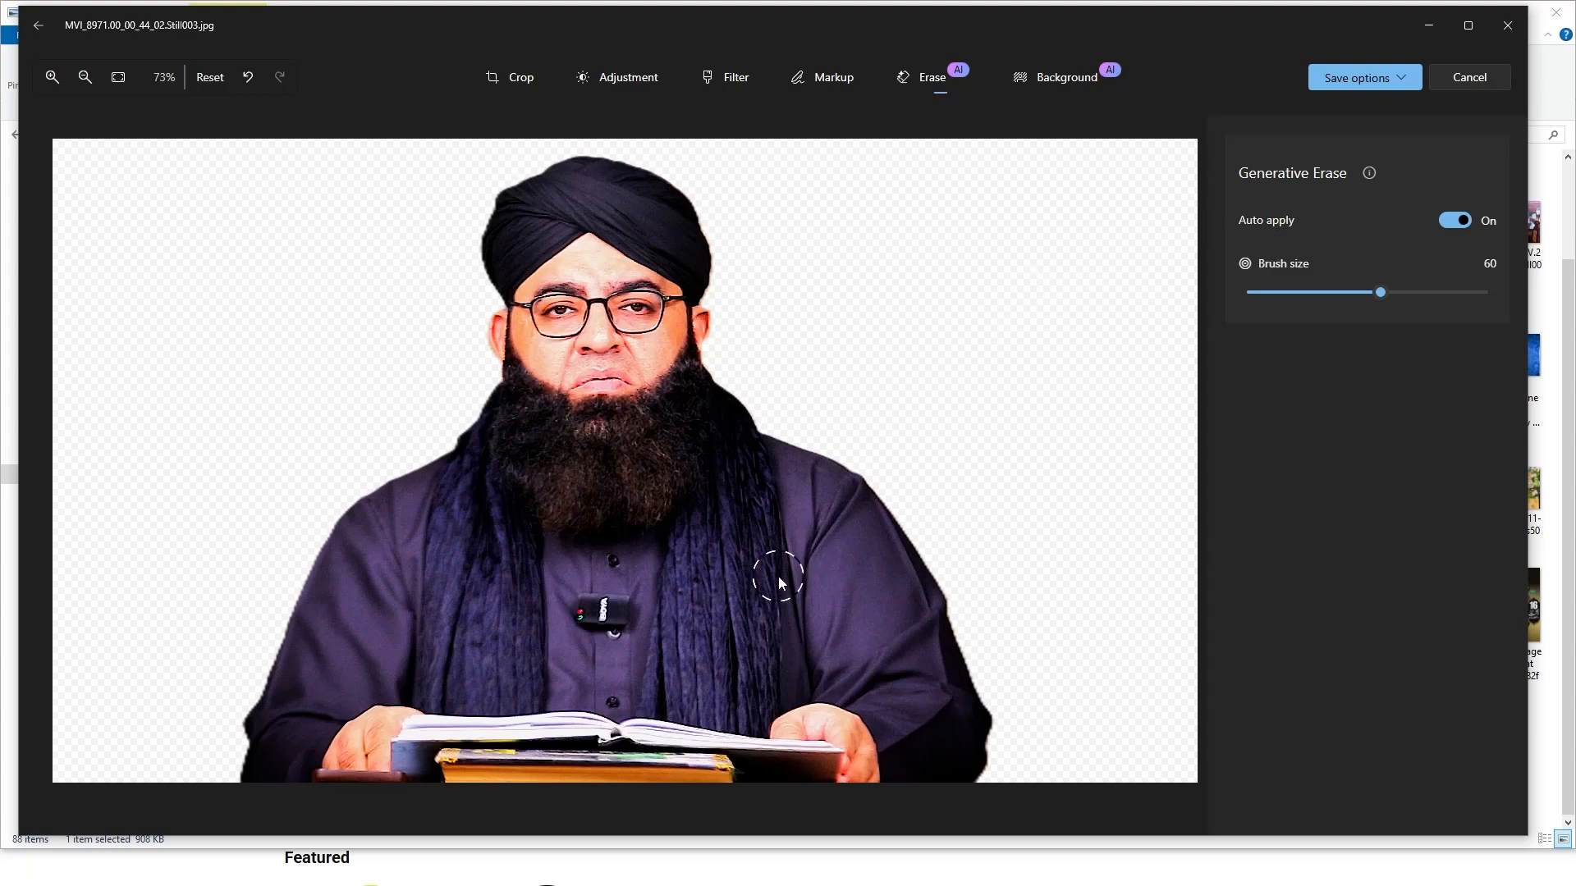
click(619, 613)
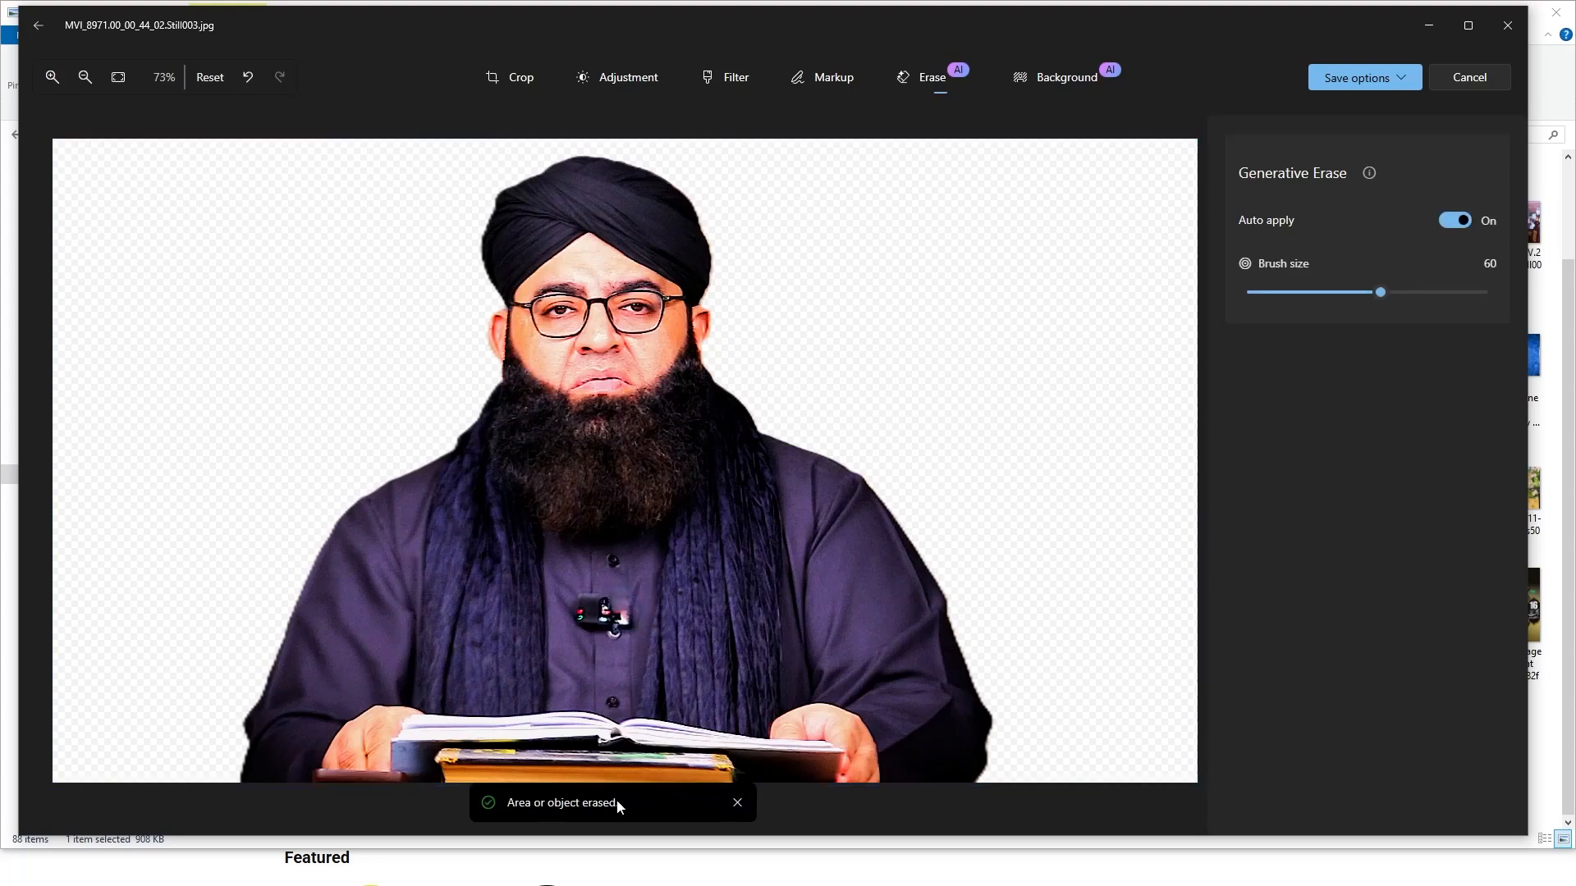
click(625, 628)
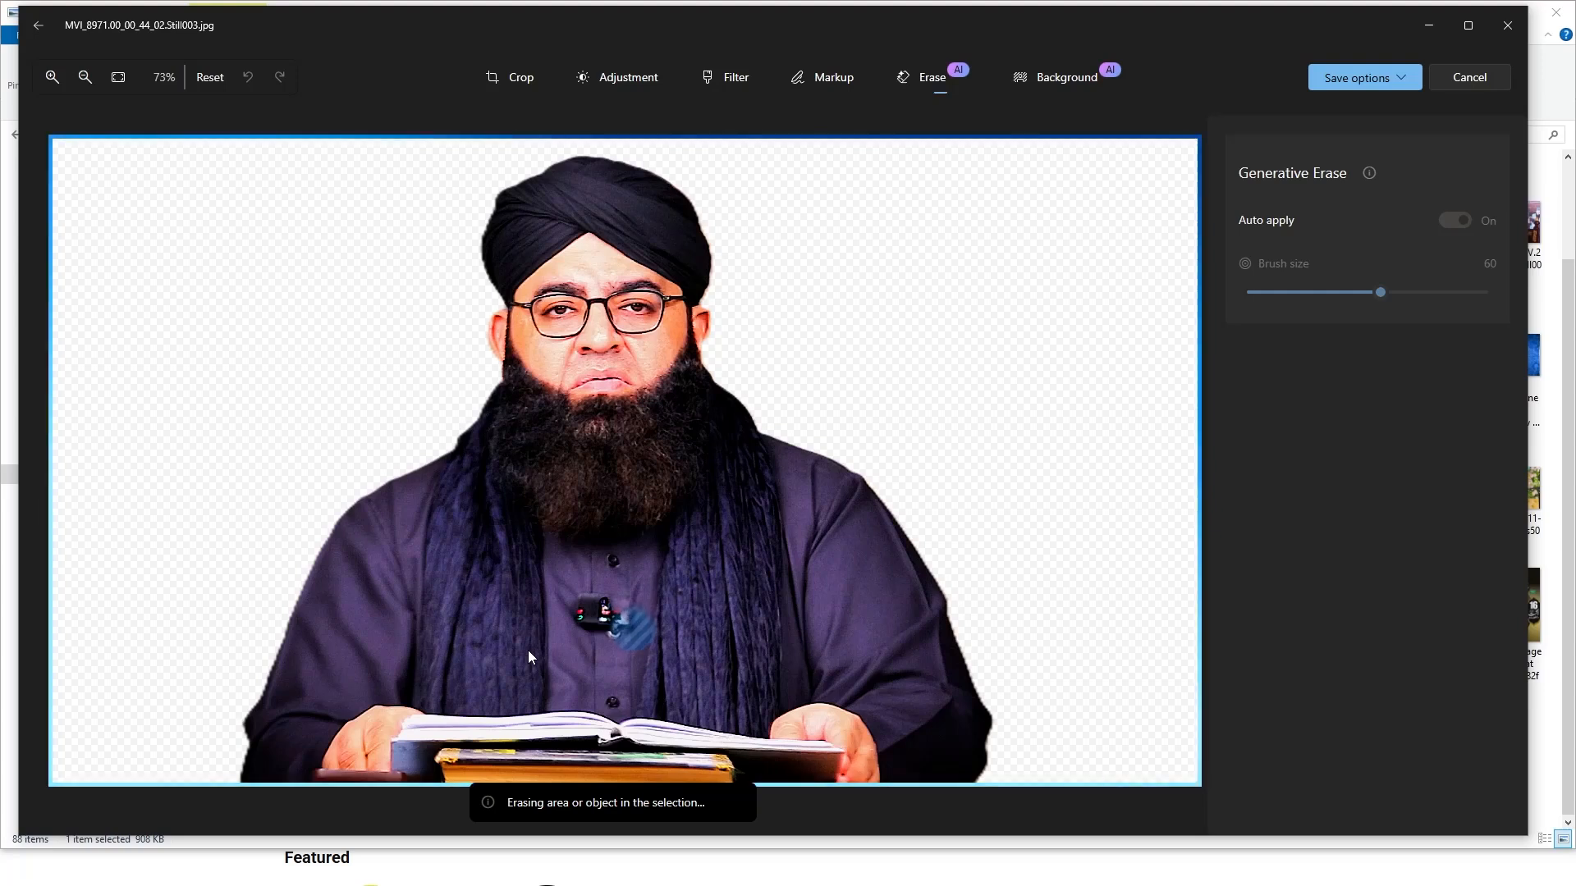
mouse_move(567, 607)
mouse_down()
mouse_move(584, 597)
mouse_move(575, 609)
mouse_up()
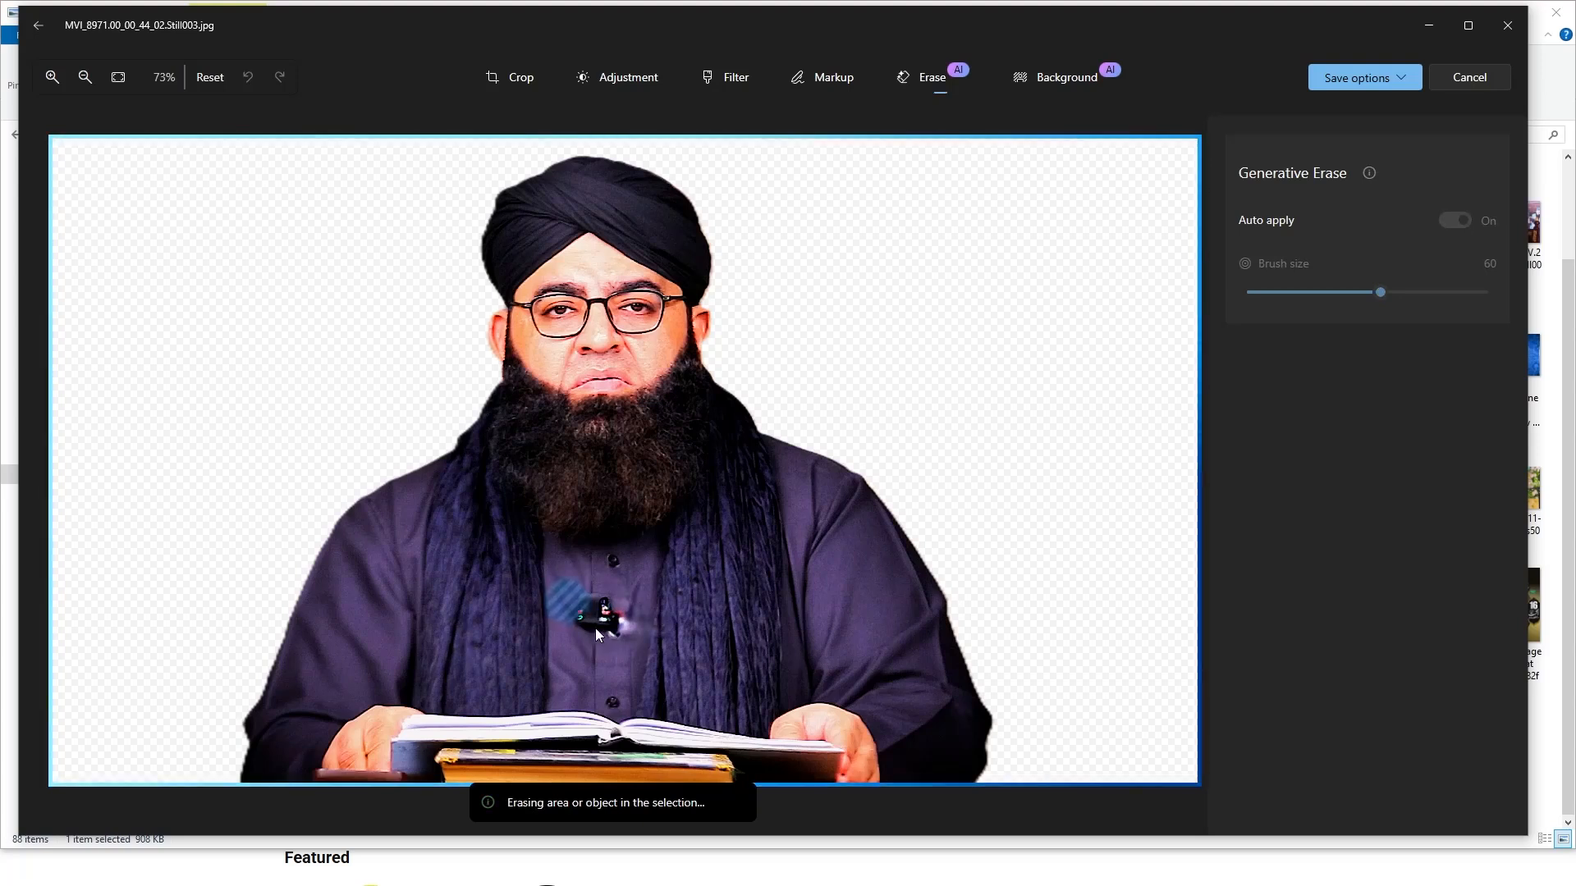
drag(594, 638, 581, 612)
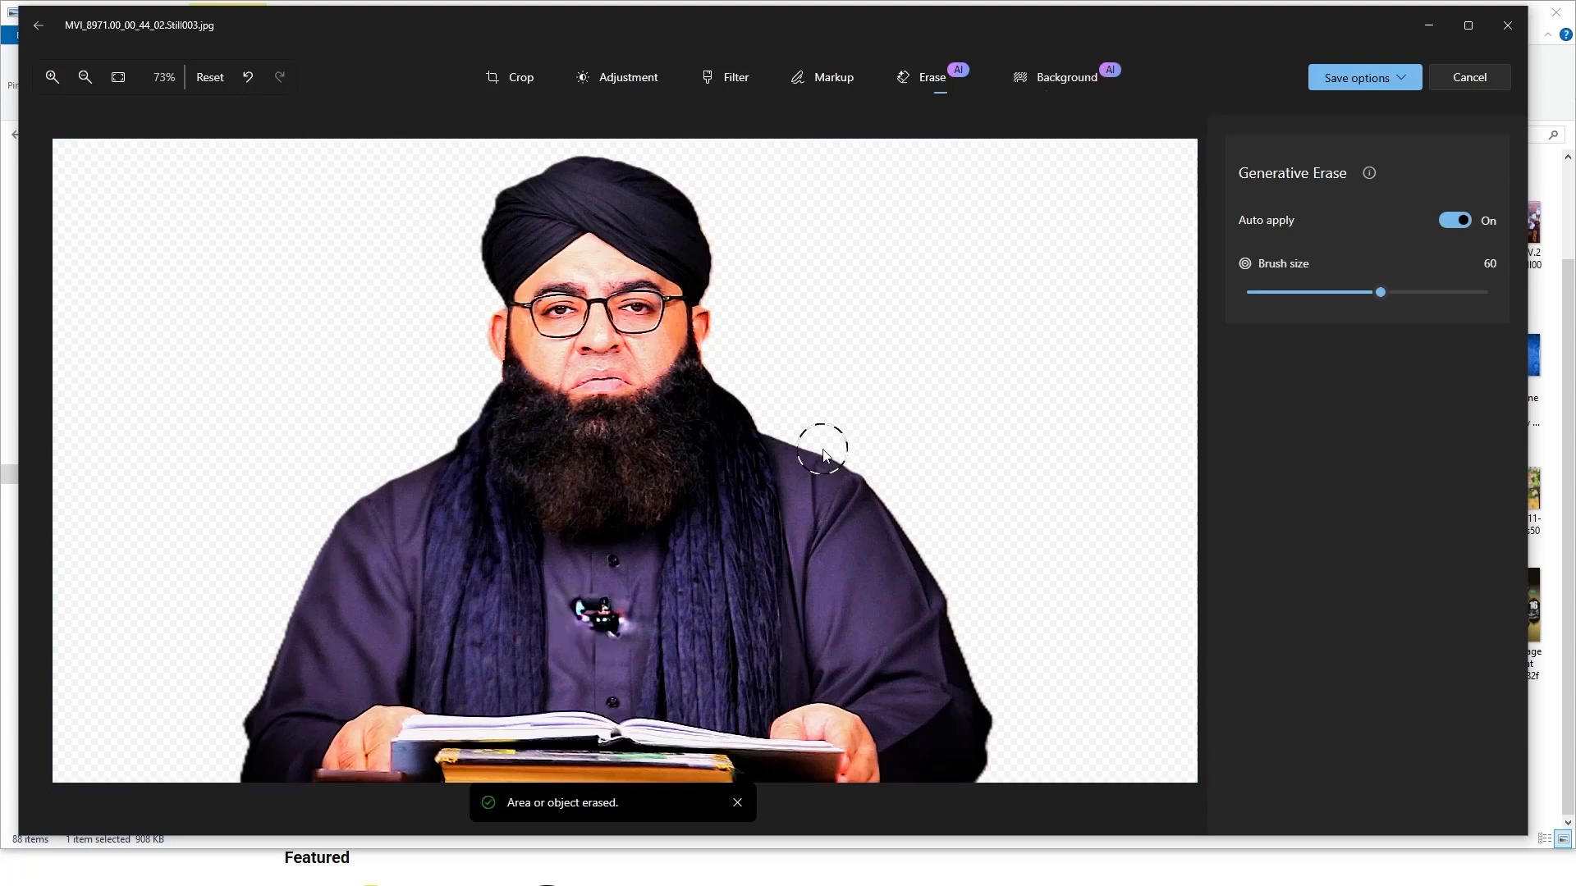
- Turn off auto apply for Generative Erase and return to the background options
click(1458, 222)
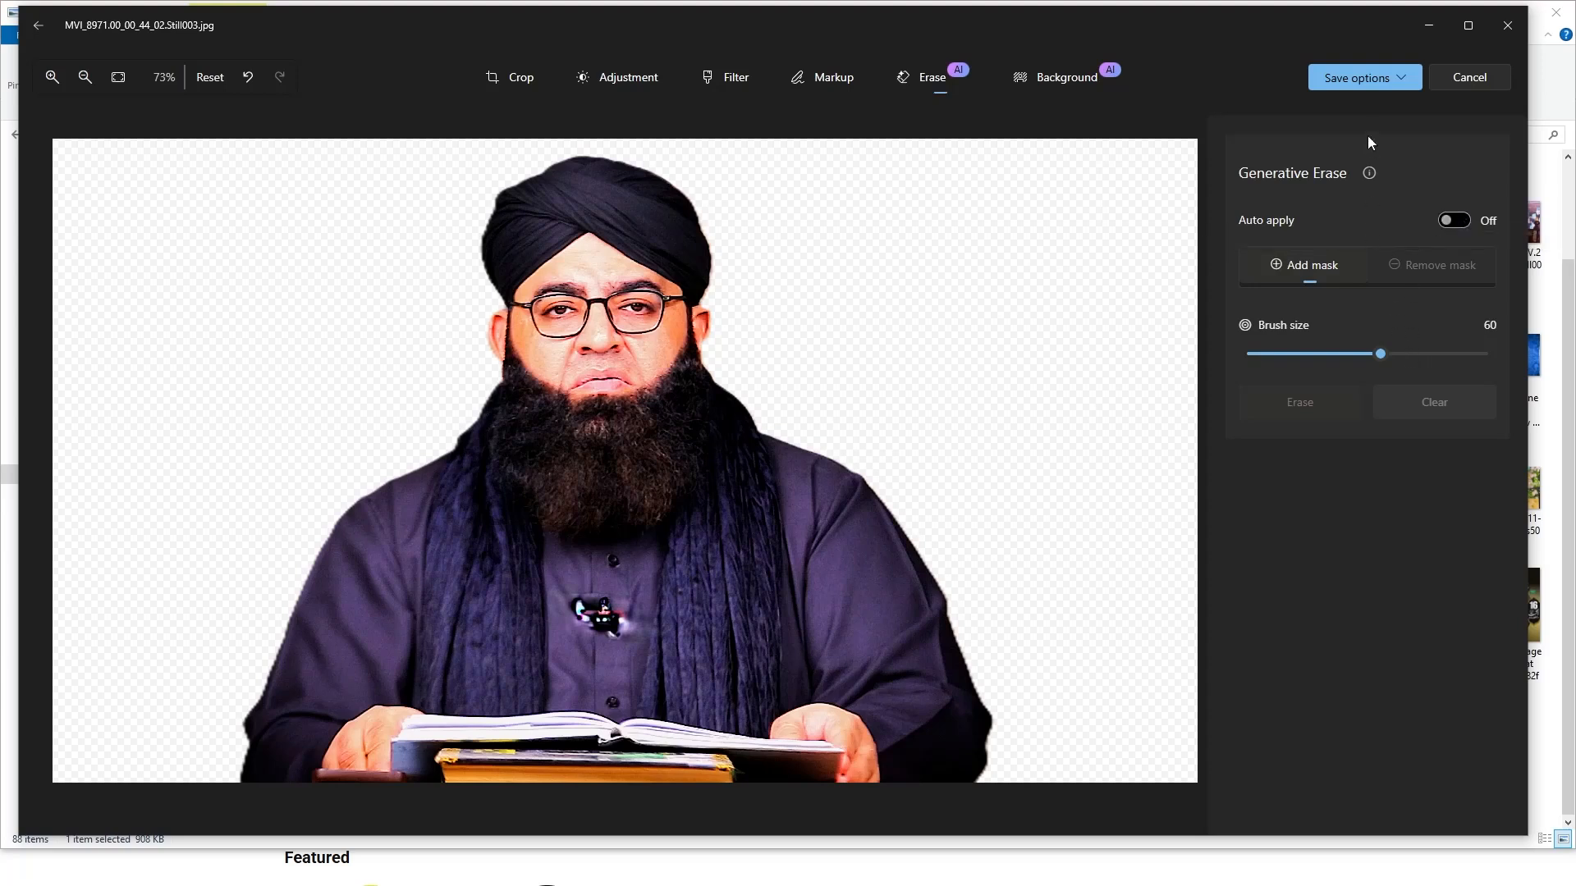
click(1058, 90)
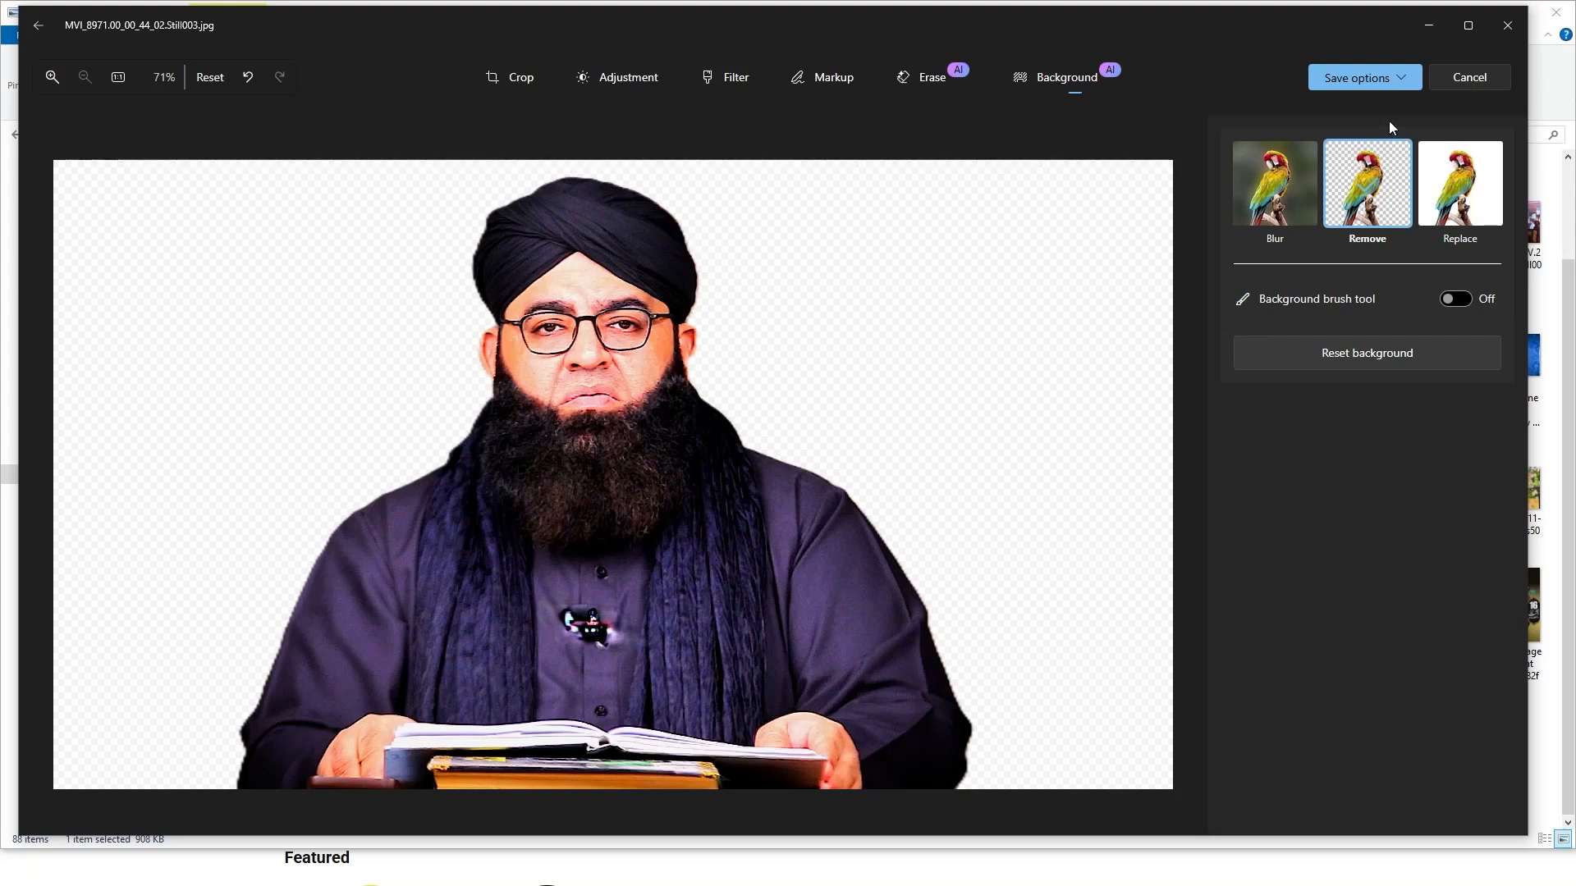
- Undo the Generative Erase edits on the lapel microphone and set the portrait's background to removed again
click(1407, 85)
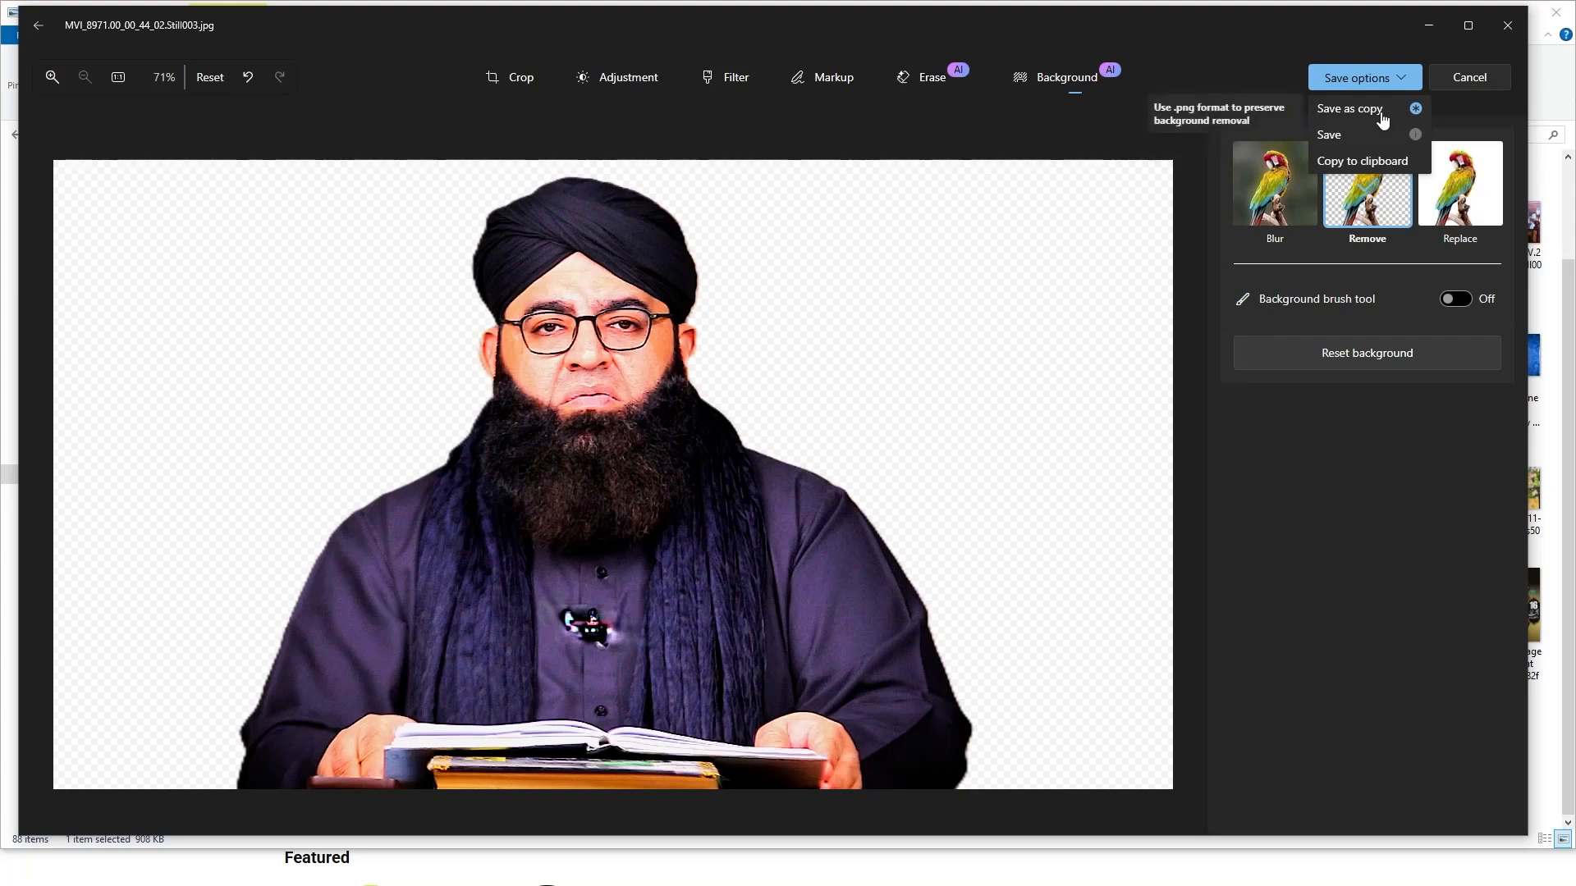
click(438, 91)
click(248, 82)
click(248, 82)
click(248, 82)
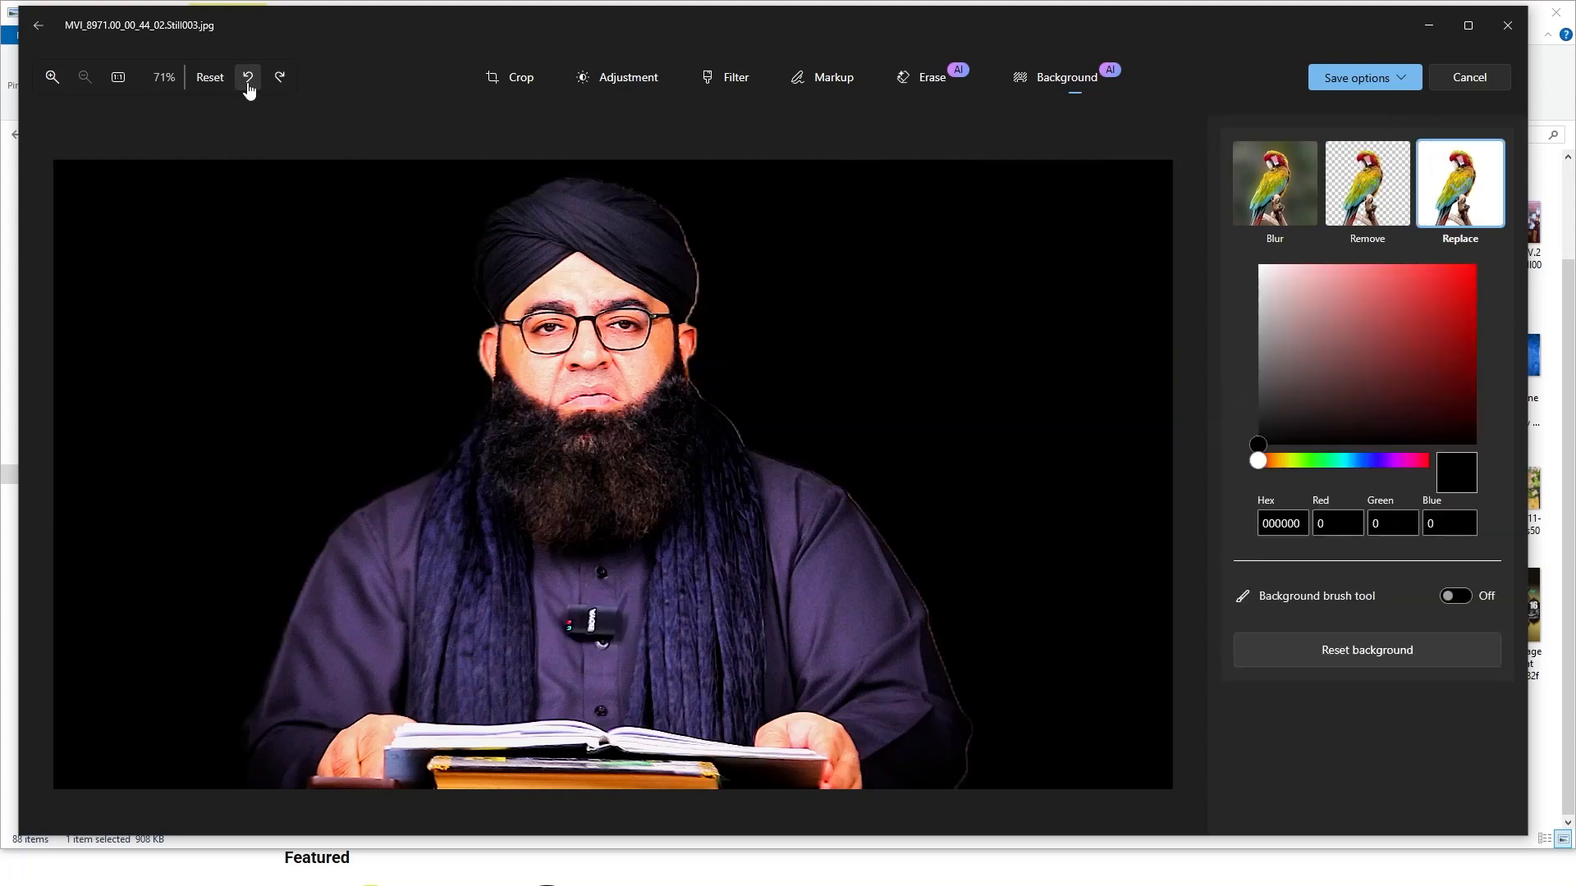
click(1382, 203)
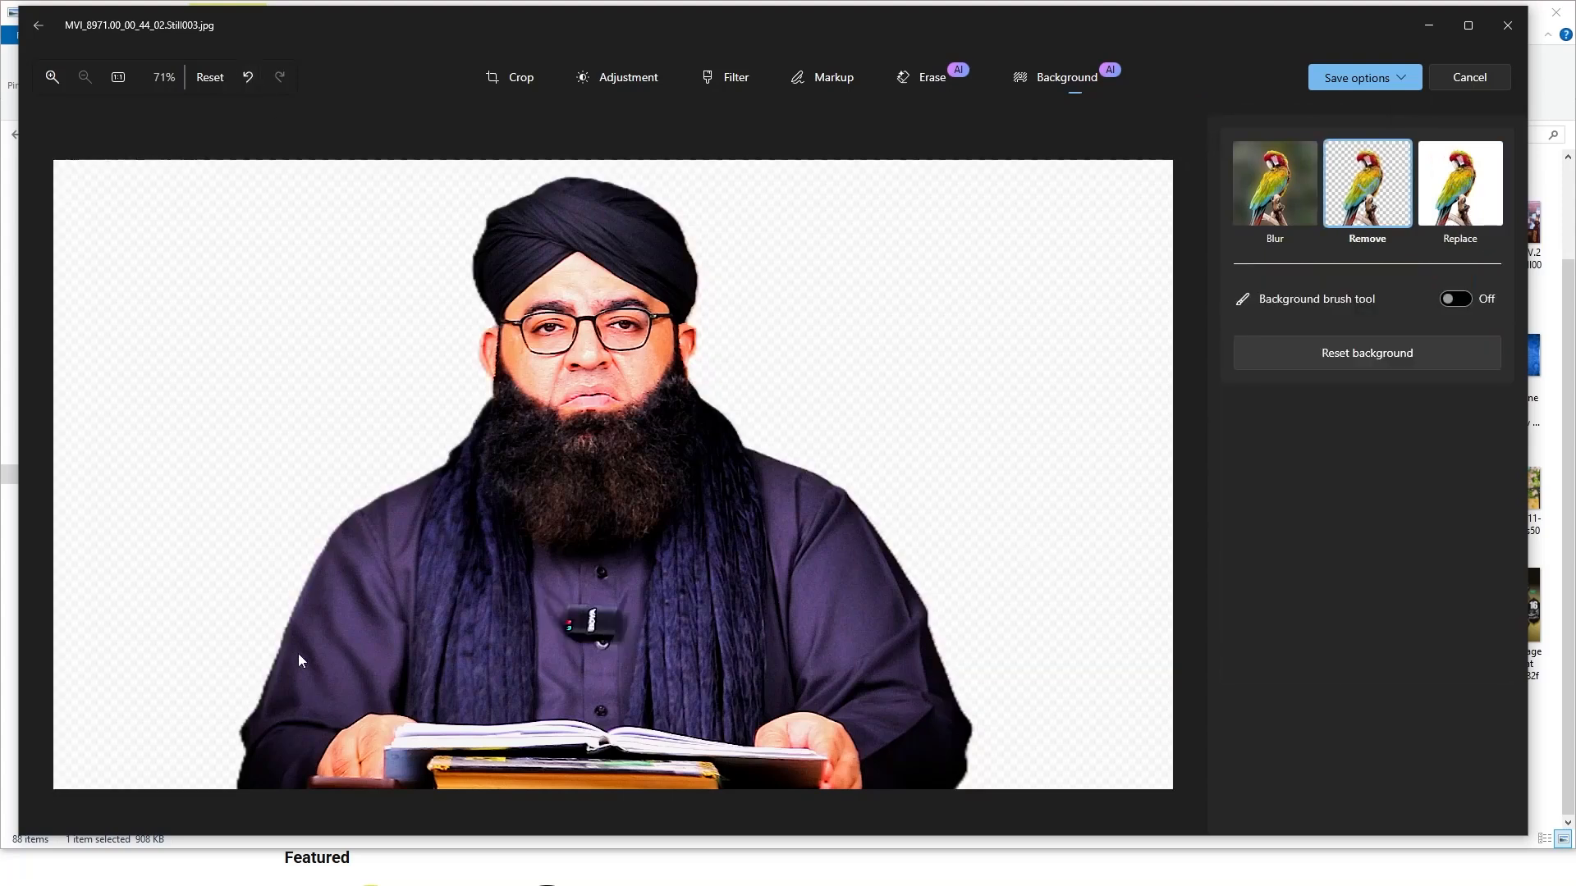
- Save the cutout portrait as a .png copy named MVI_8971.00_00_44_02.Still003 in the Pictures folder
click(1409, 82)
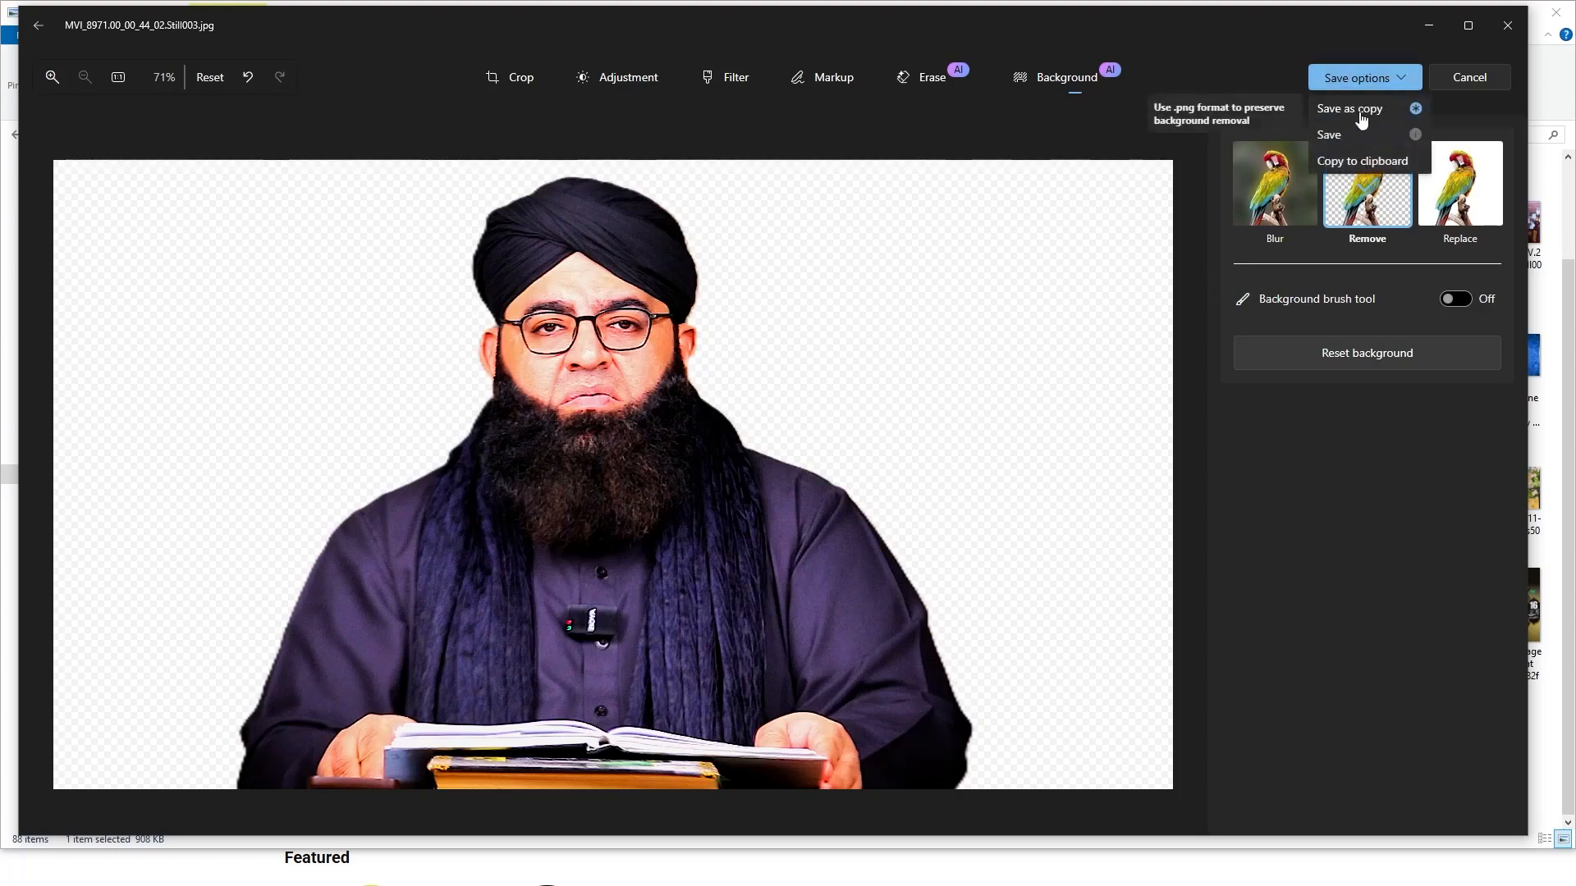
click(1362, 114)
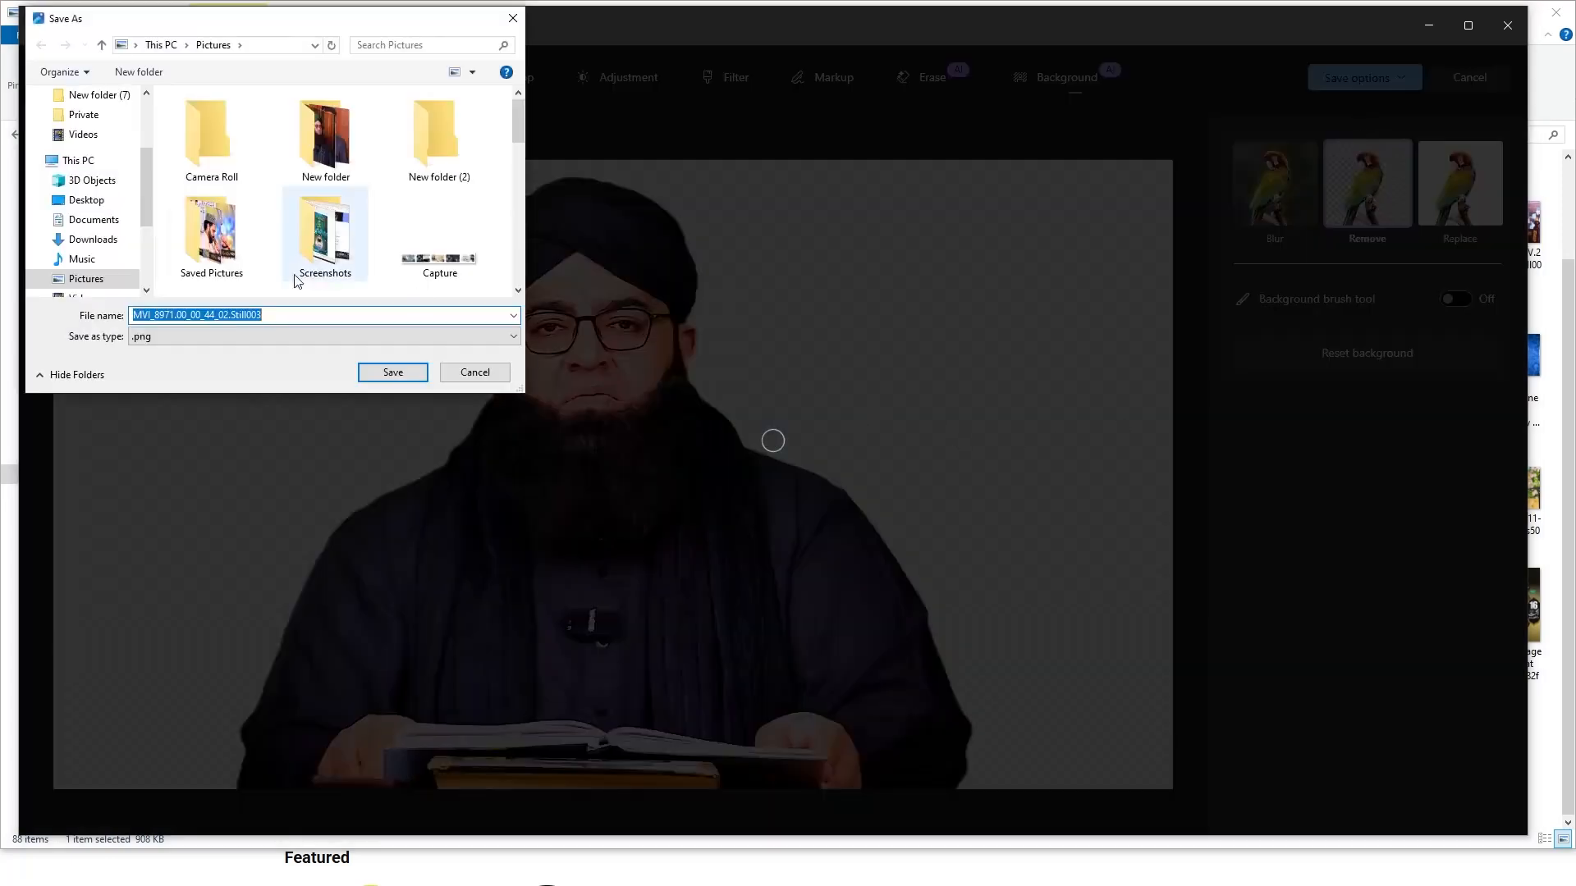
click(386, 374)
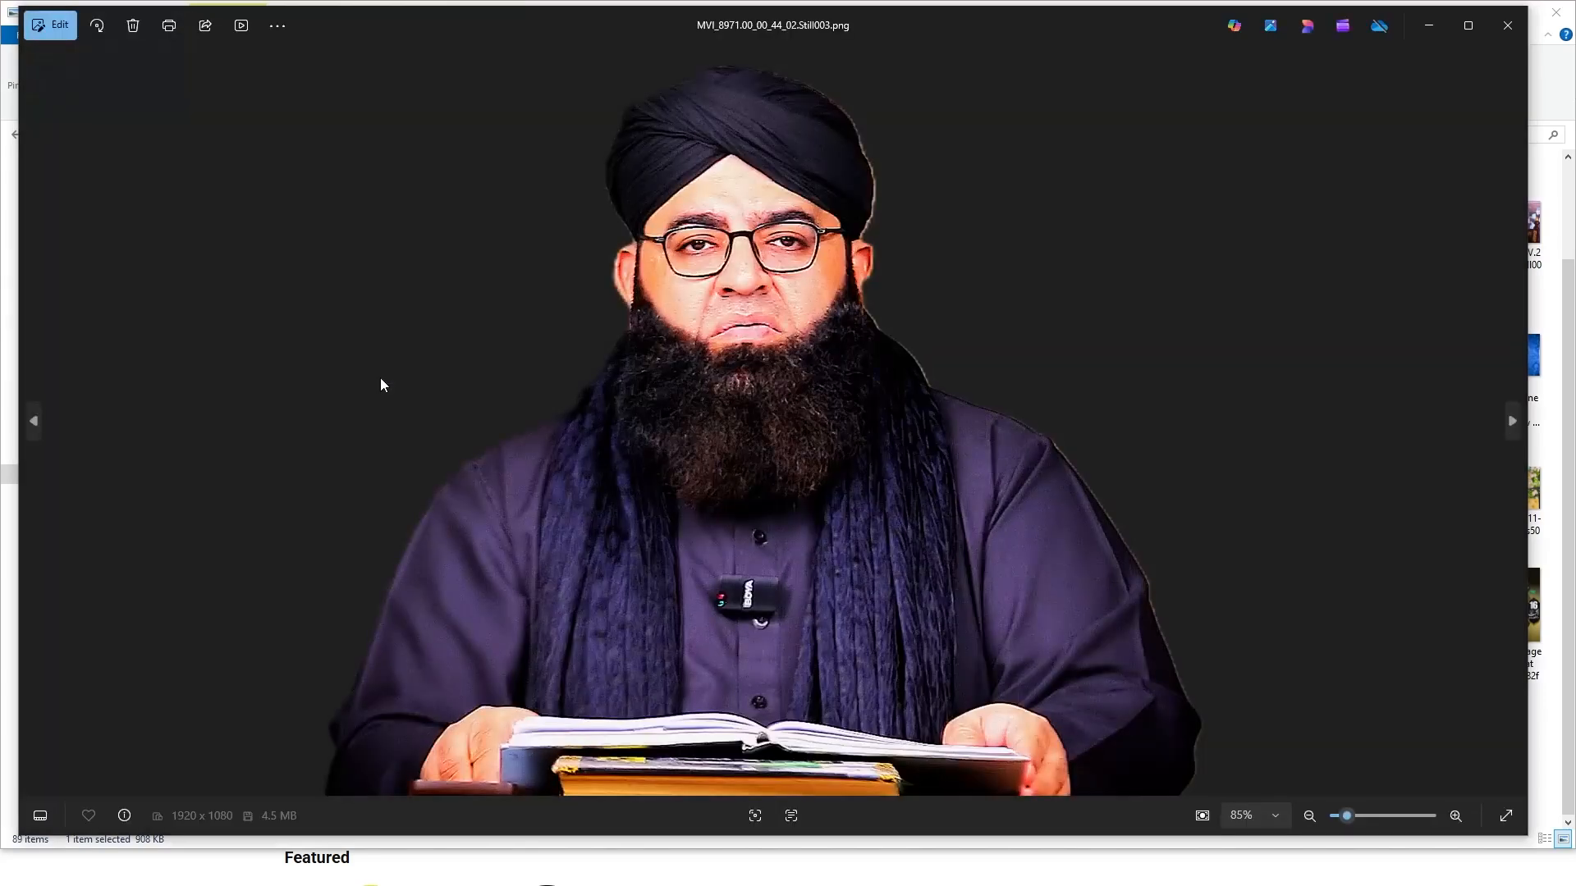
- Switch to File Explorer, refresh the Pictures folder, view the saved transparent PNG in Photos, and close it
click(1428, 32)
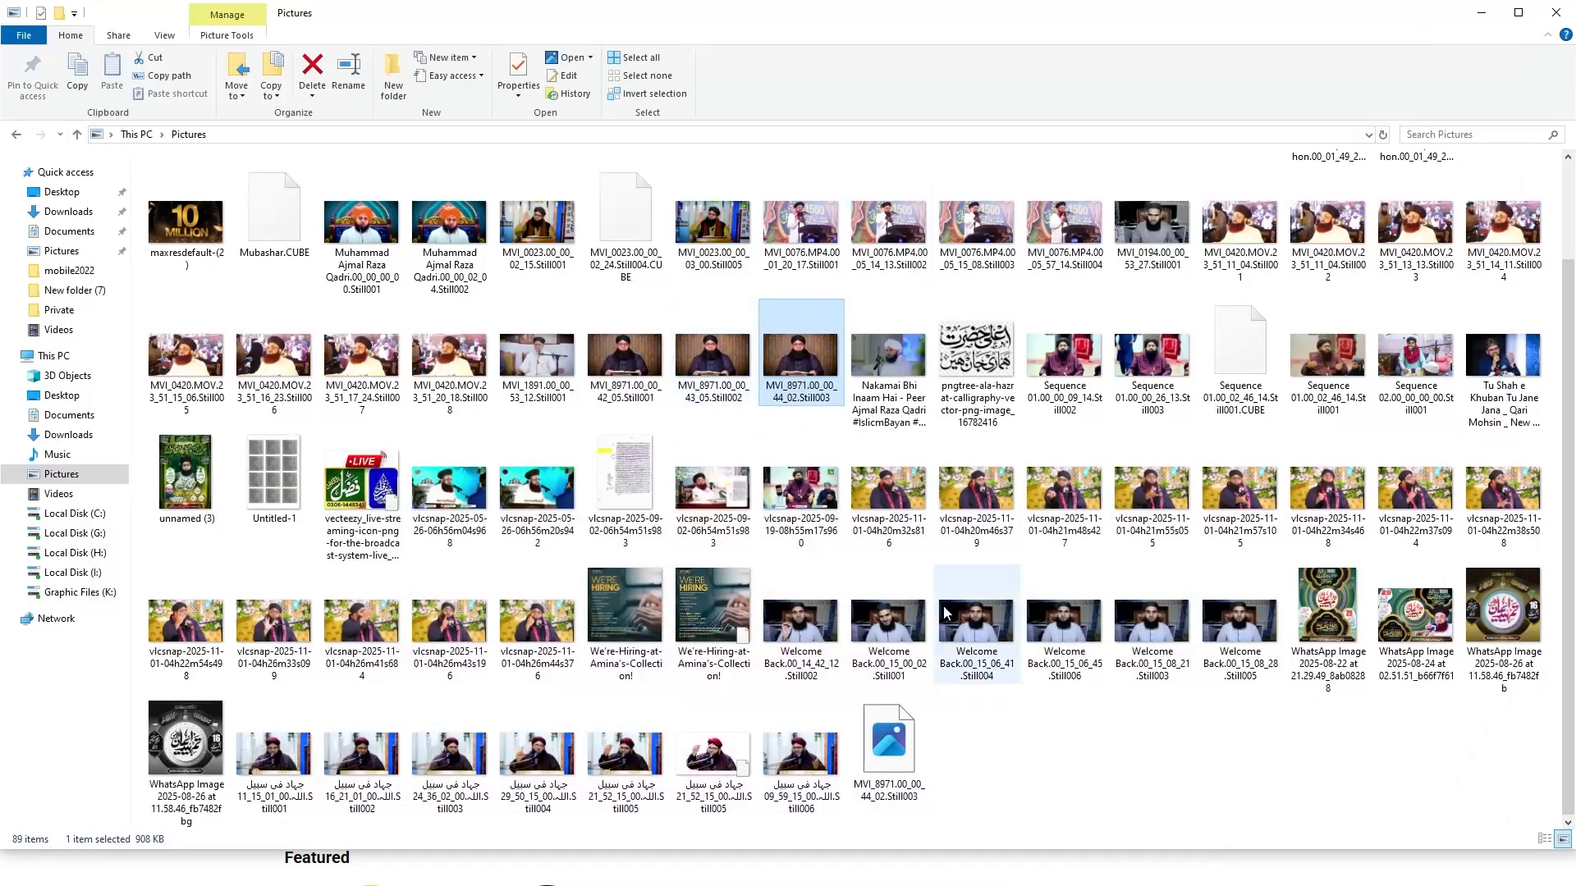
right_click(1050, 744)
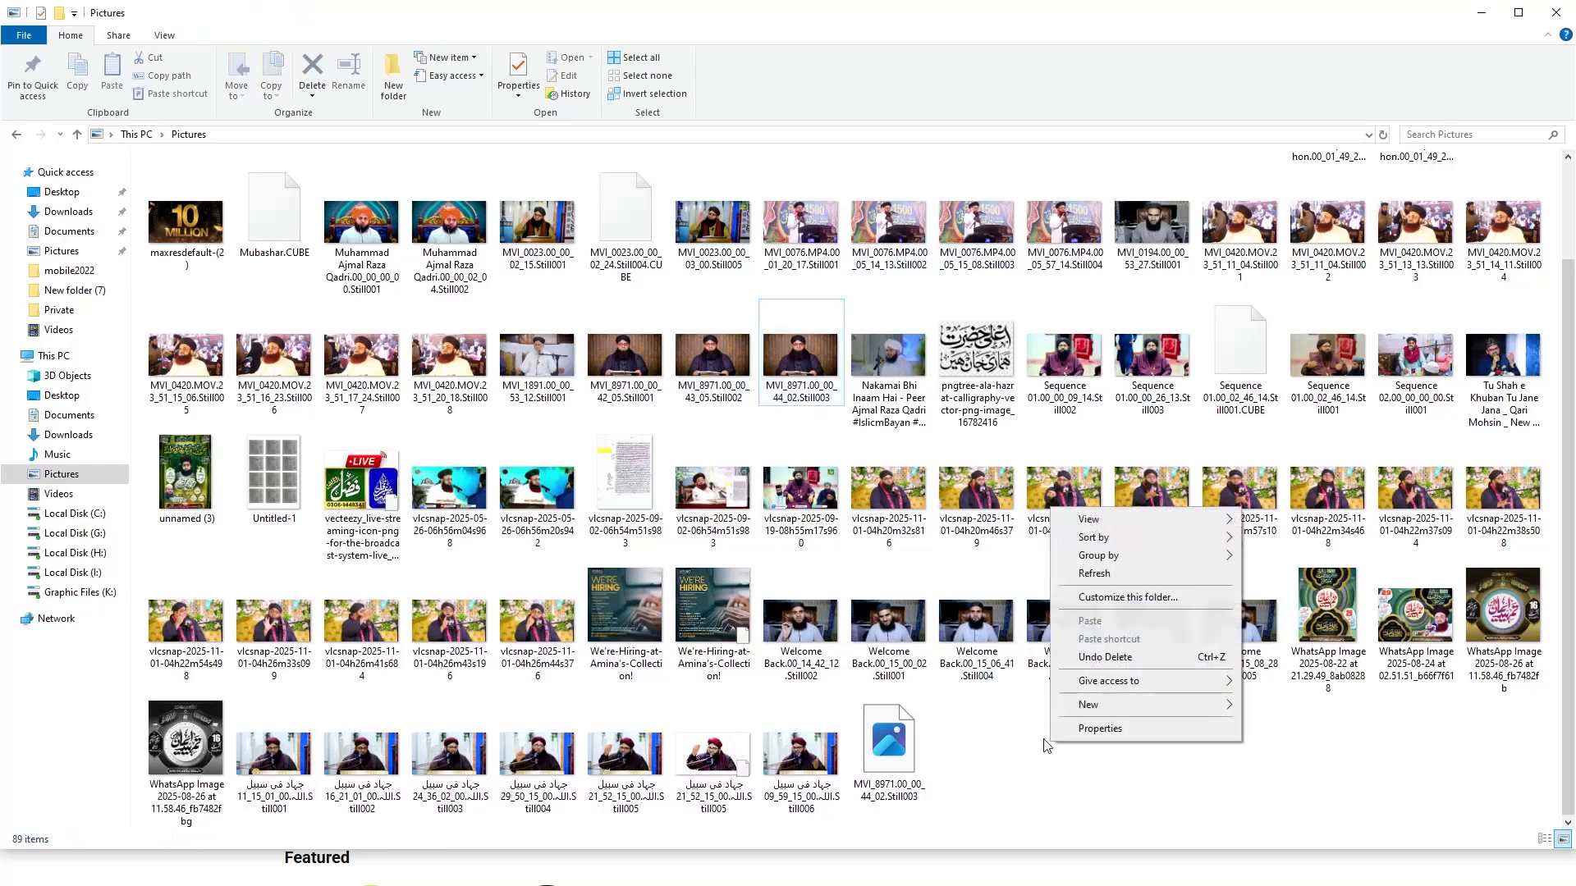
click(1094, 574)
click(897, 490)
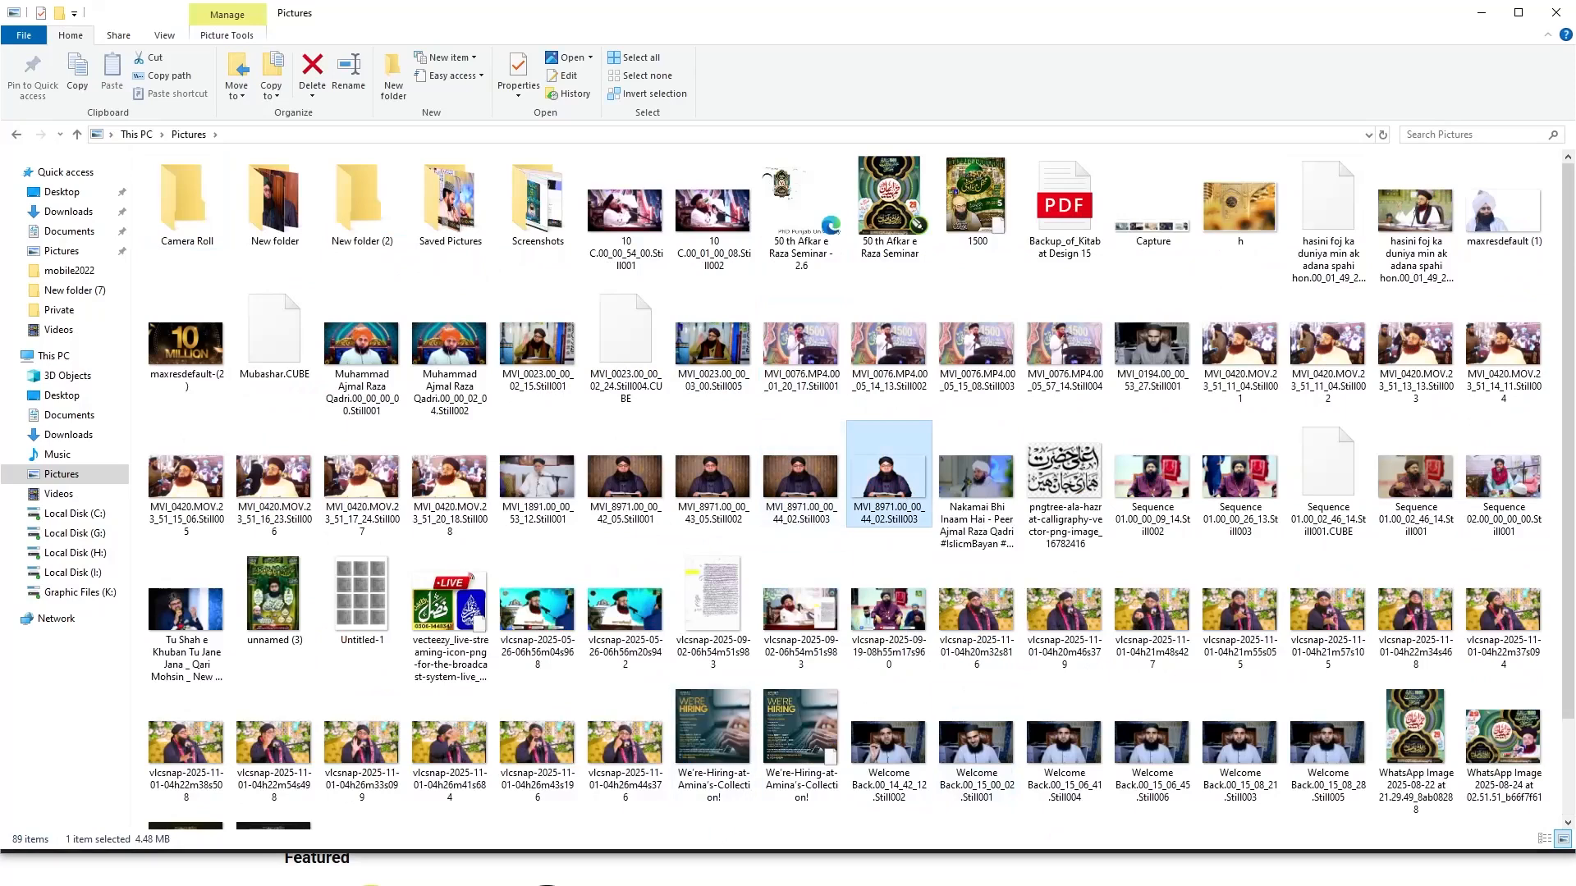
key(Return)
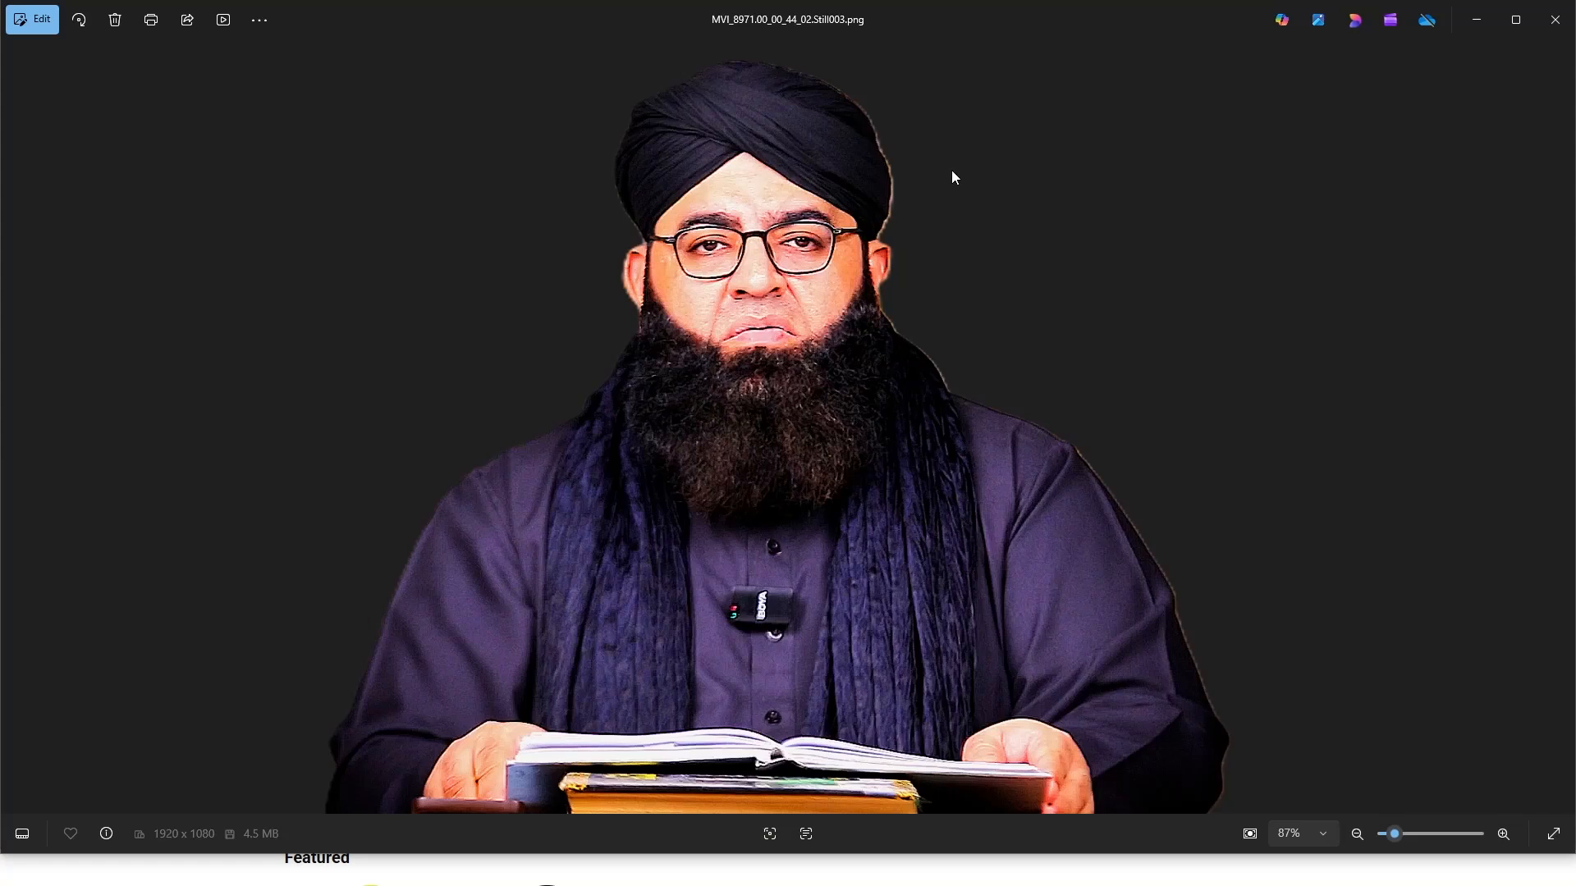
click(1555, 19)
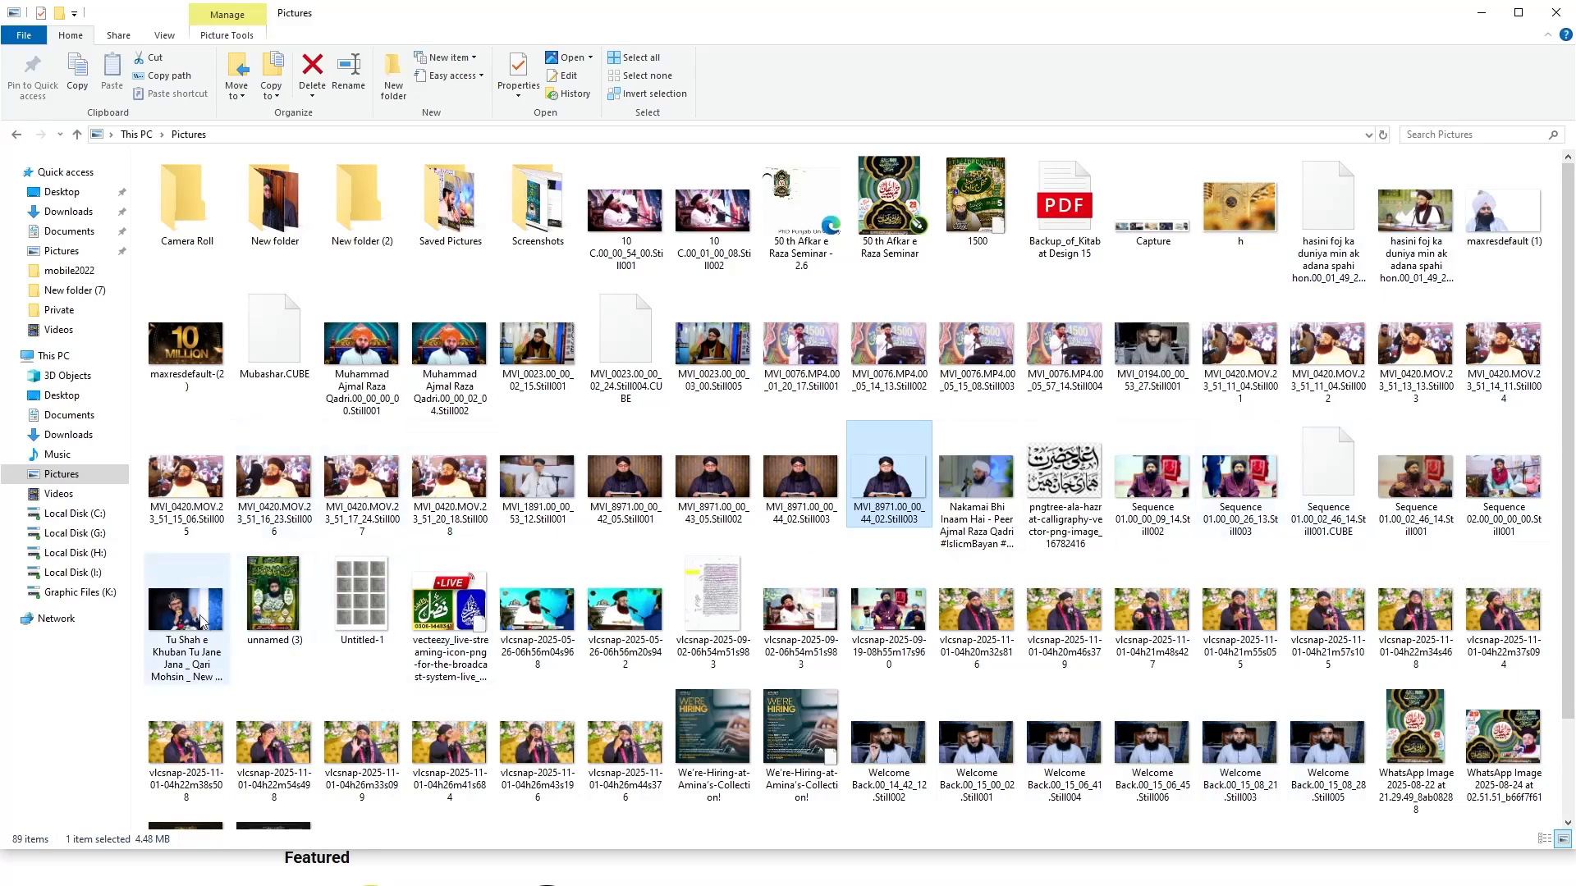
- Open Sequence 02.00_00_00_00.Still001.jpg from the Pictures folder in Photos and examine the water bottle beside the seated man
click(1495, 490)
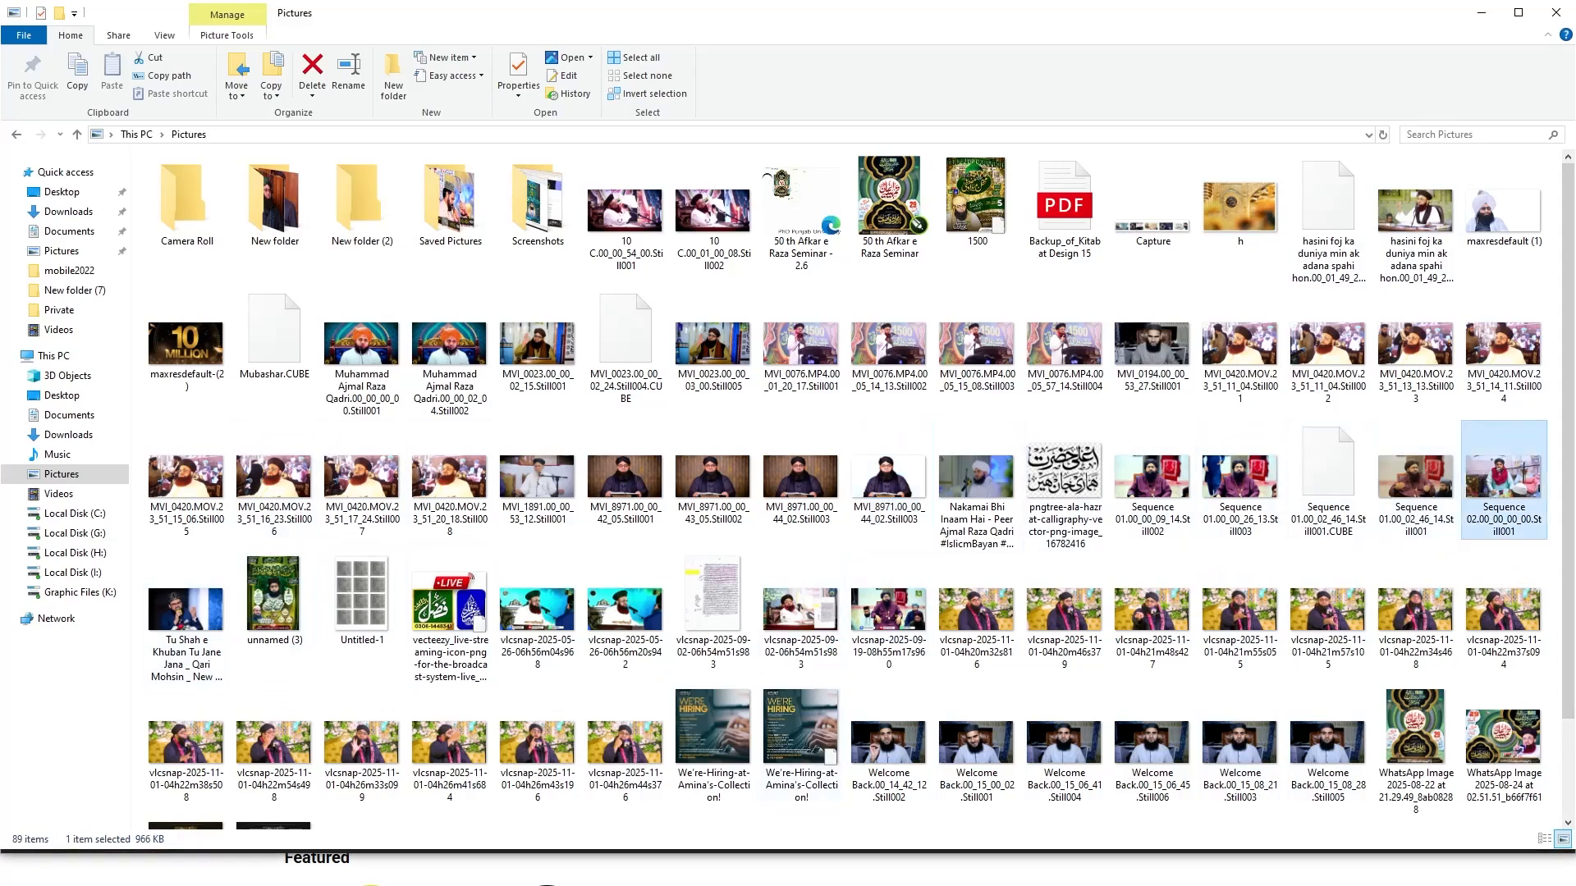
mouse_move(621, 882)
click(710, 865)
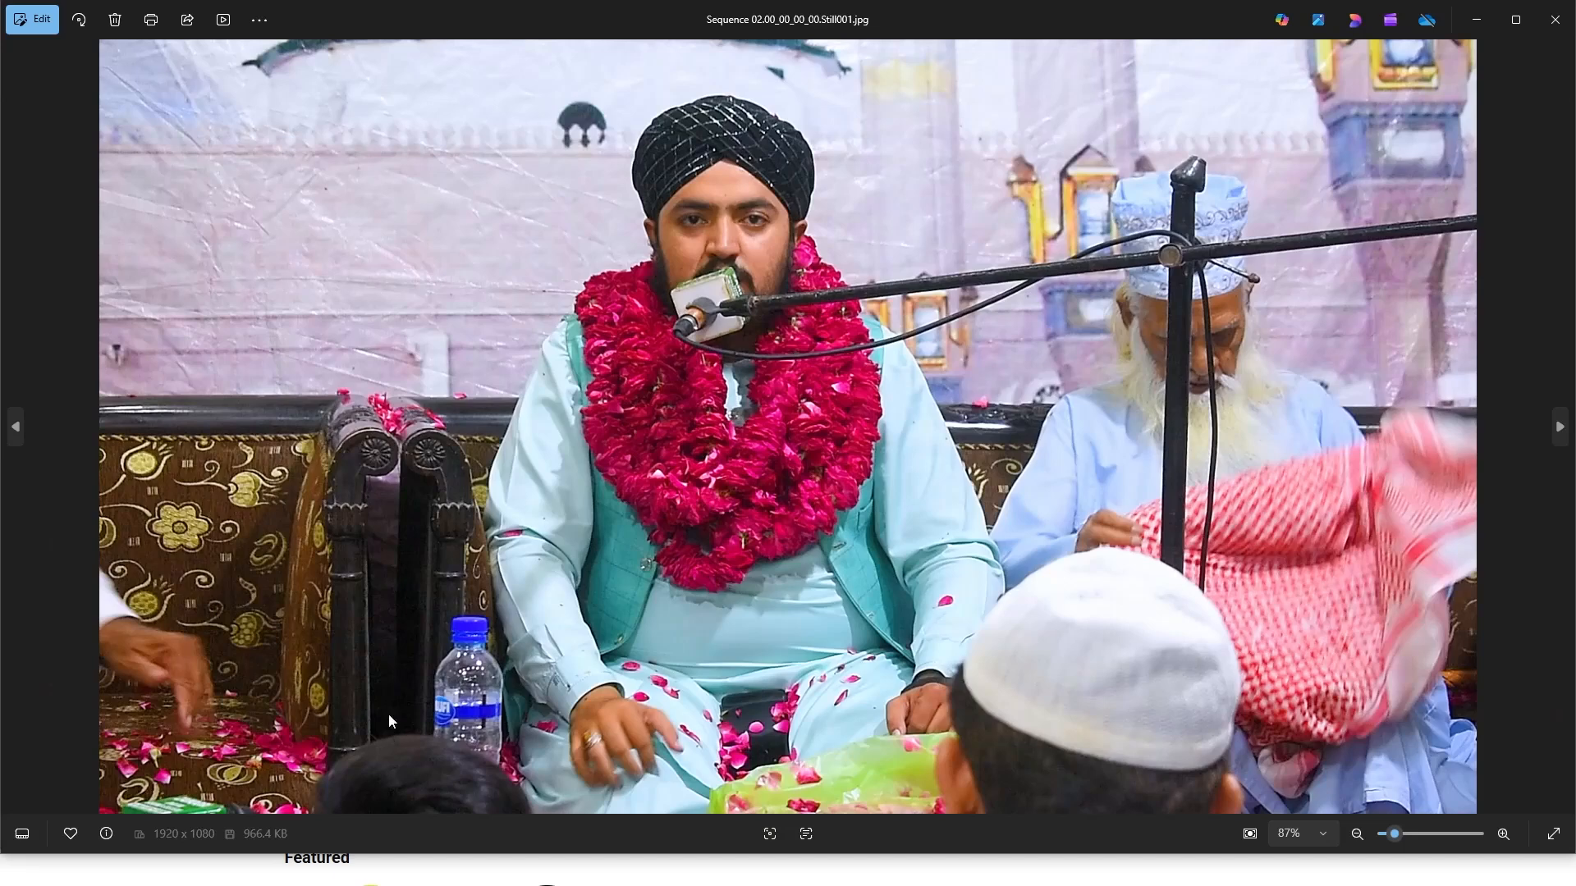
scroll(394, 726, up, 1)
drag(402, 723, 433, 572)
scroll(447, 661, up, 1)
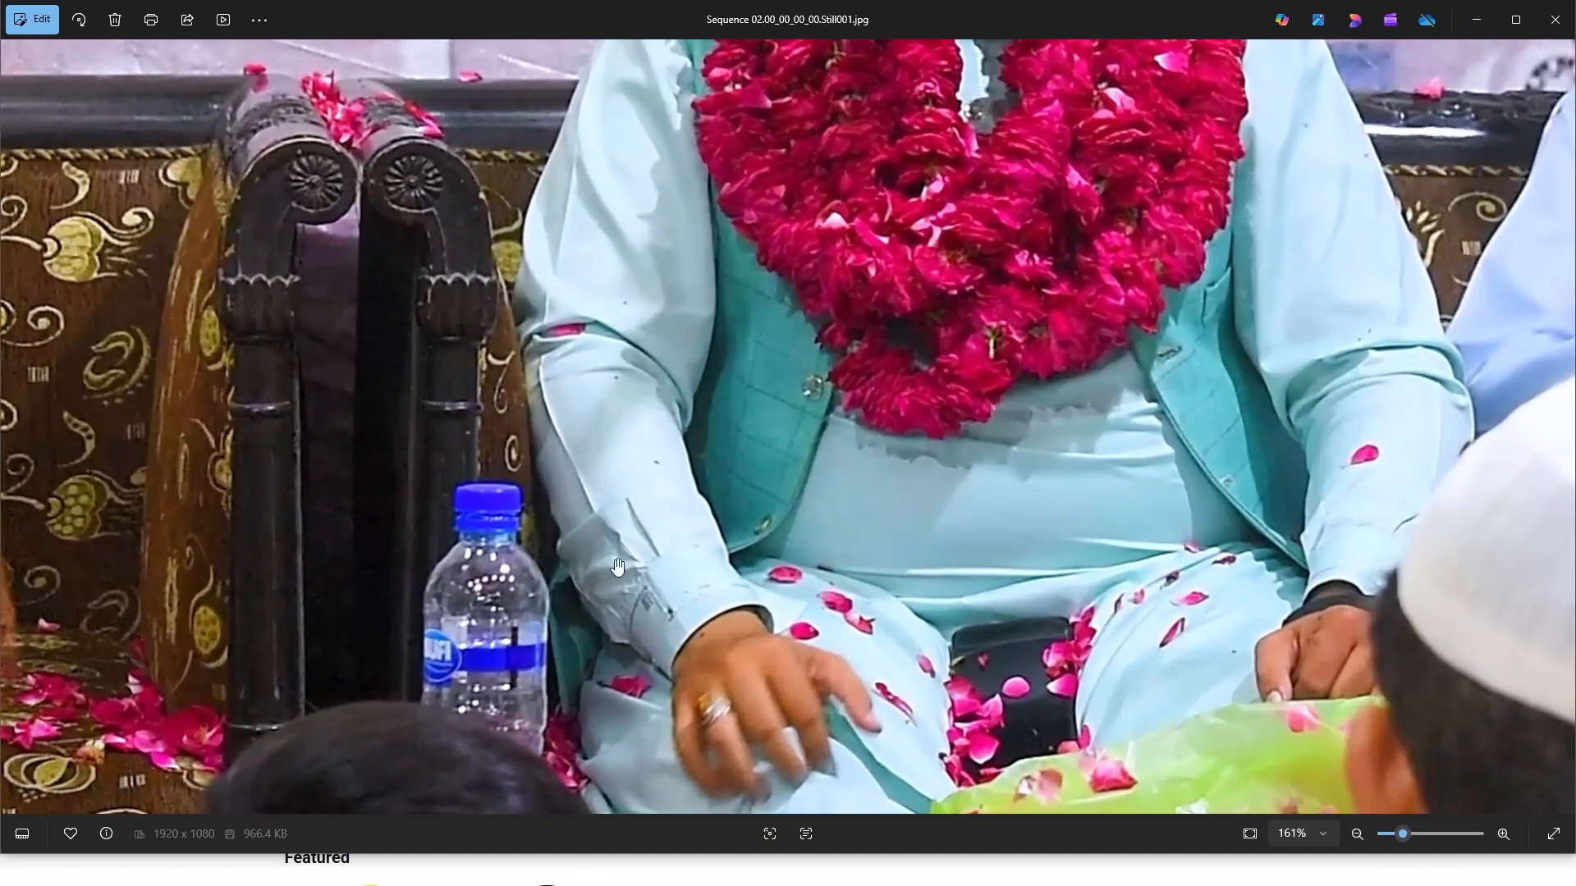
scroll(639, 555, down, 1)
scroll(639, 556, down, 3)
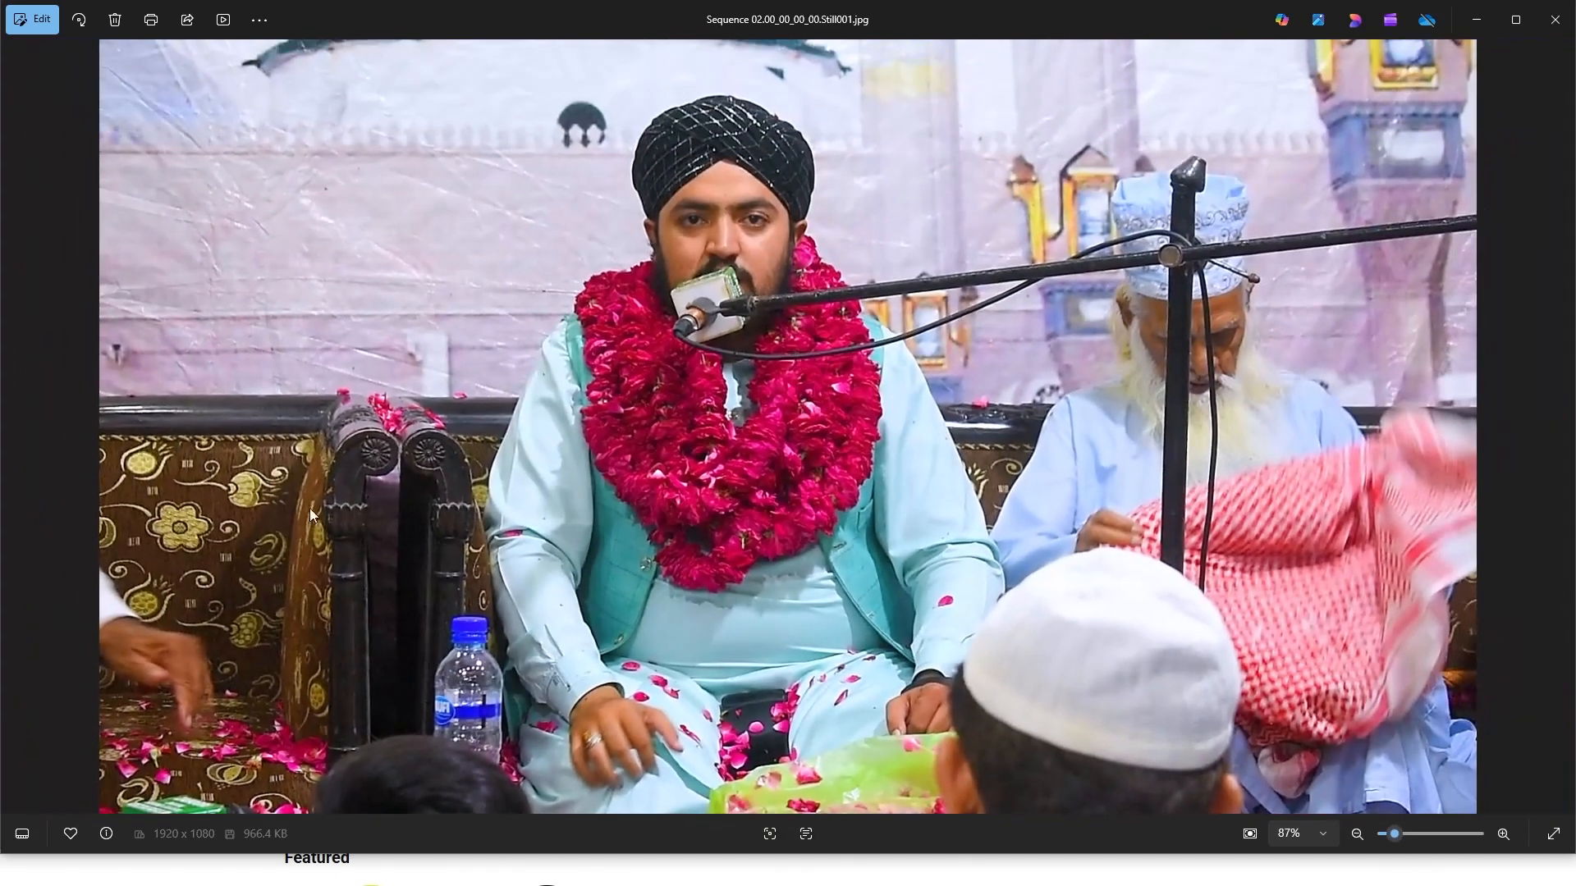
- Use Generative Erase with auto apply and brush size 60 on the water bottle, from its blue cap down to its base
click(32, 19)
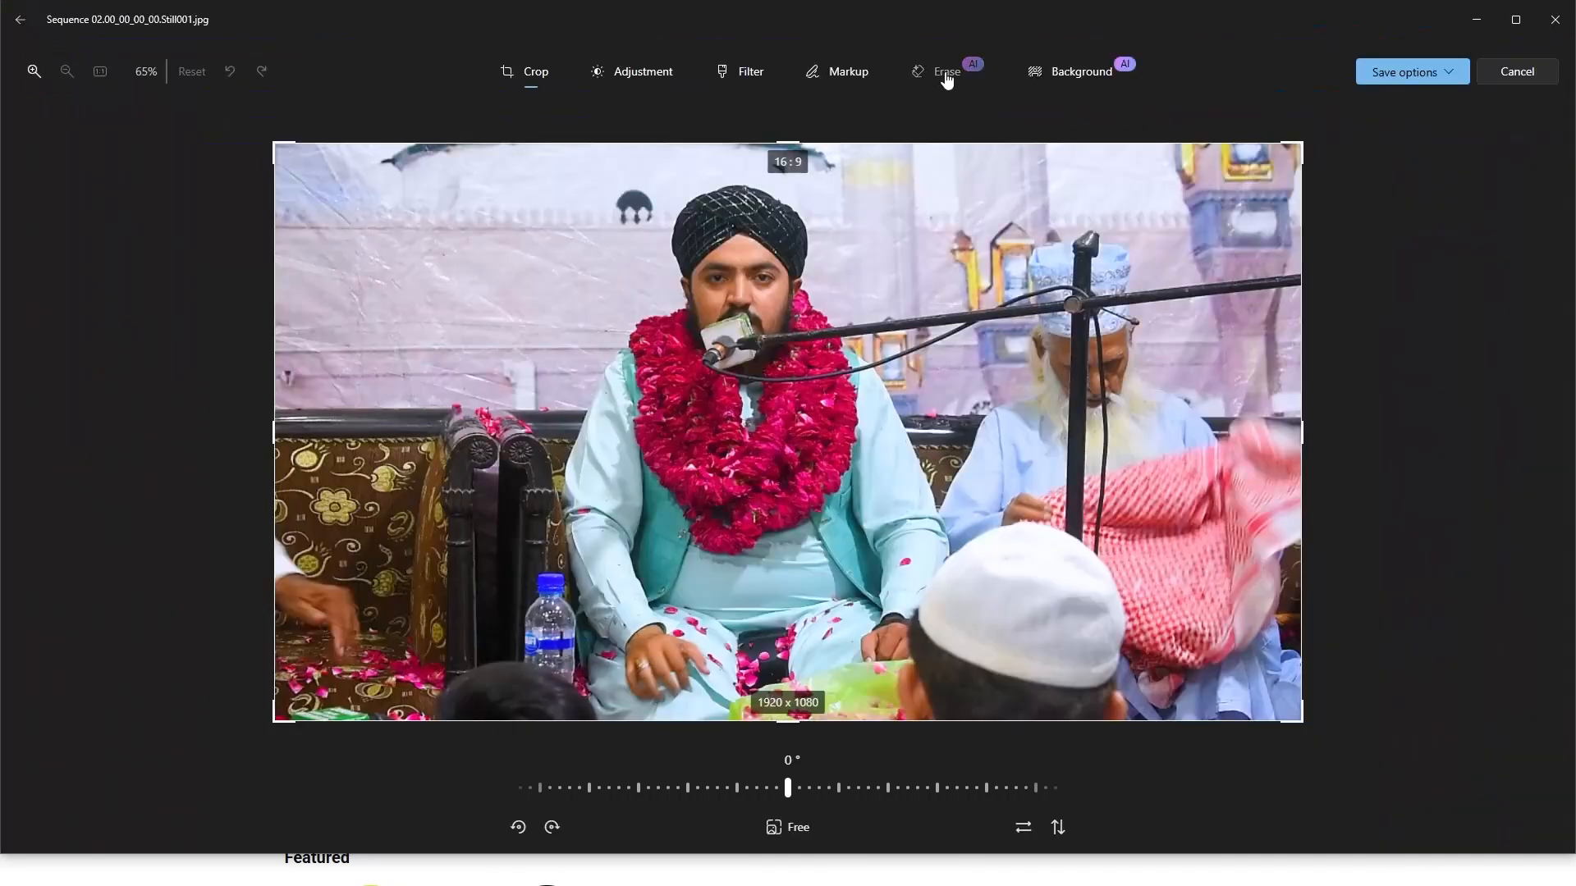
click(947, 74)
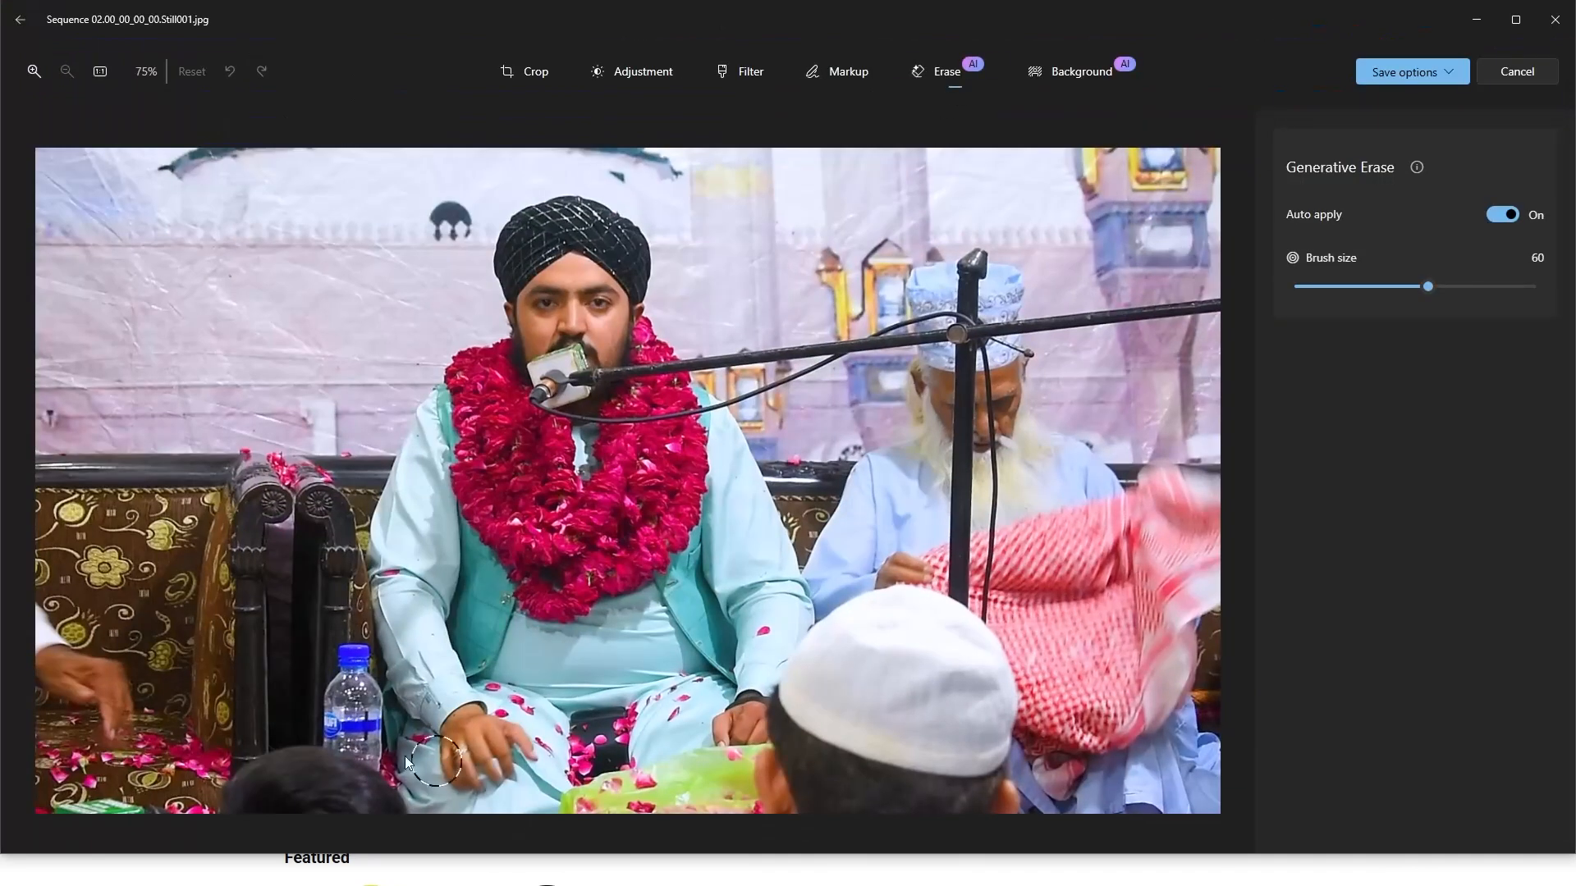
drag(355, 663, 354, 661)
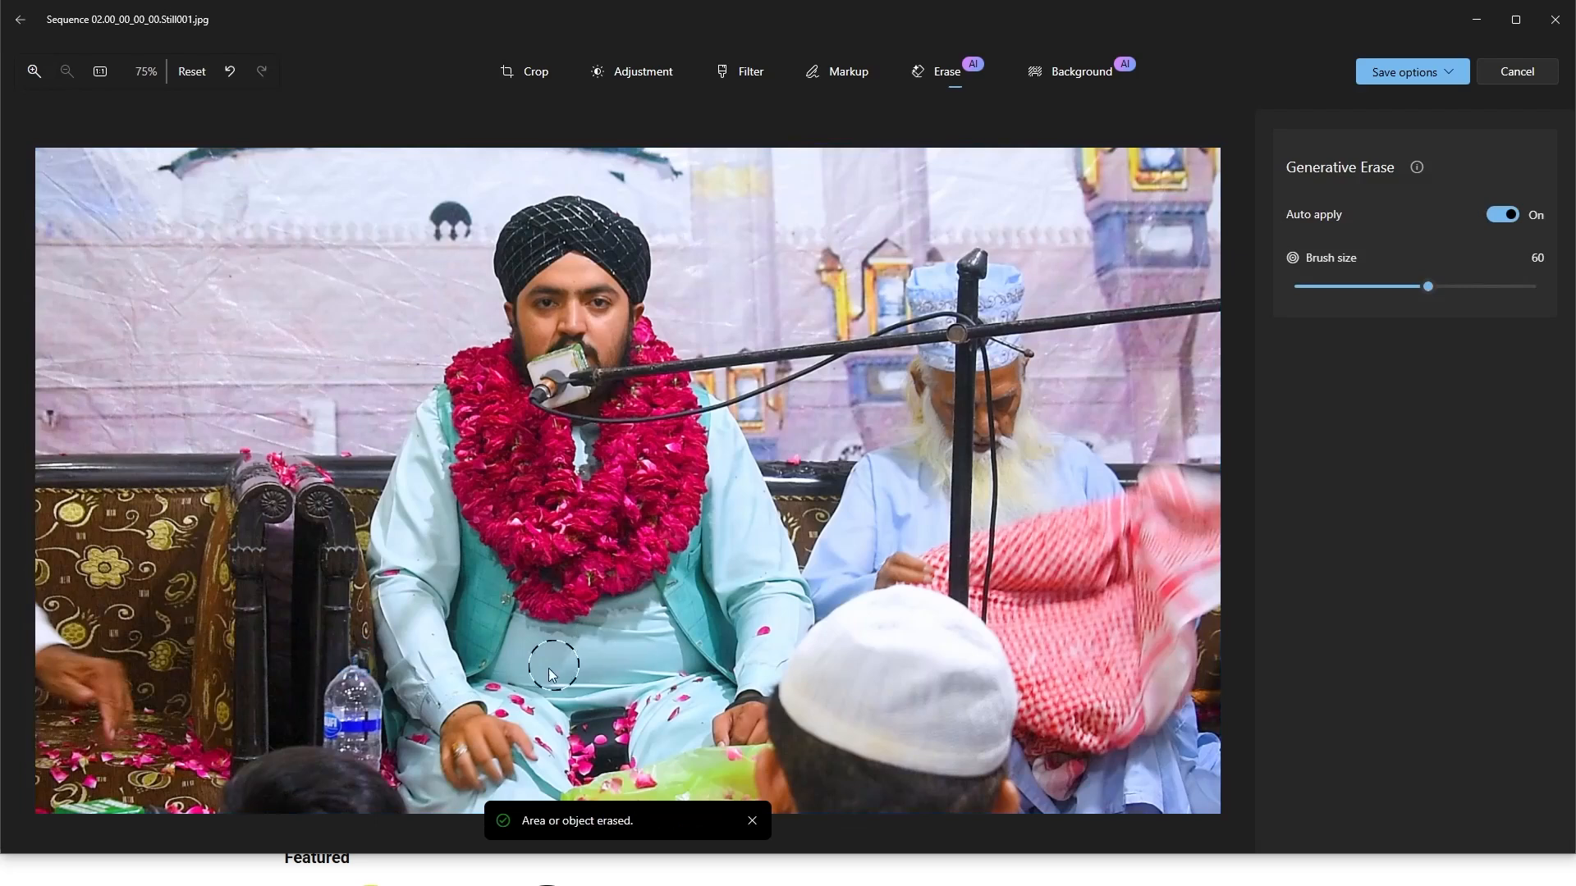
click(353, 697)
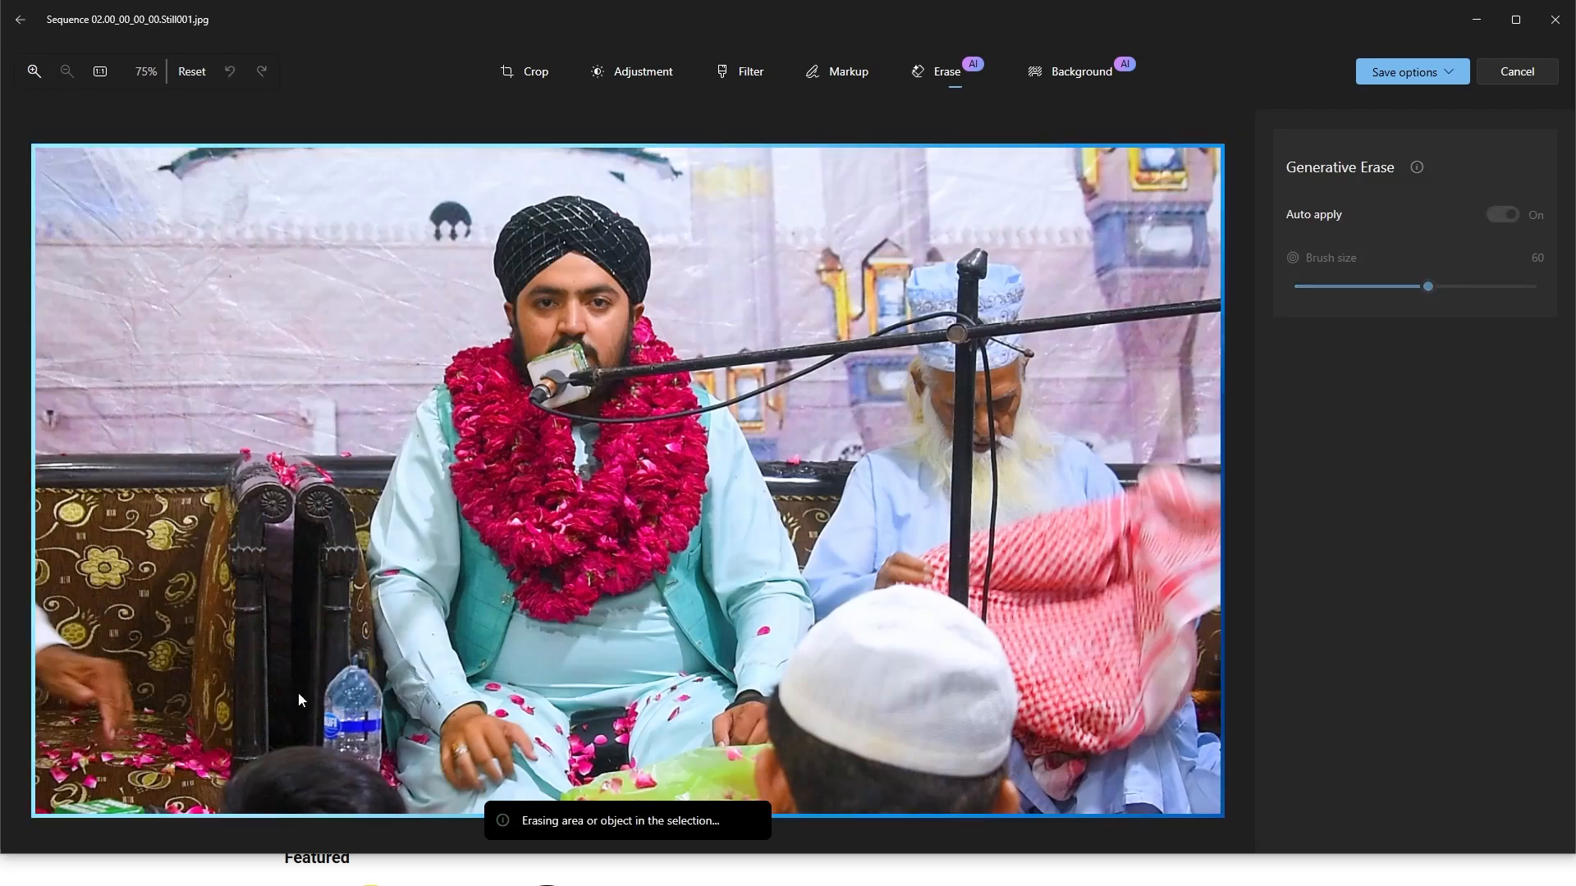
click(350, 711)
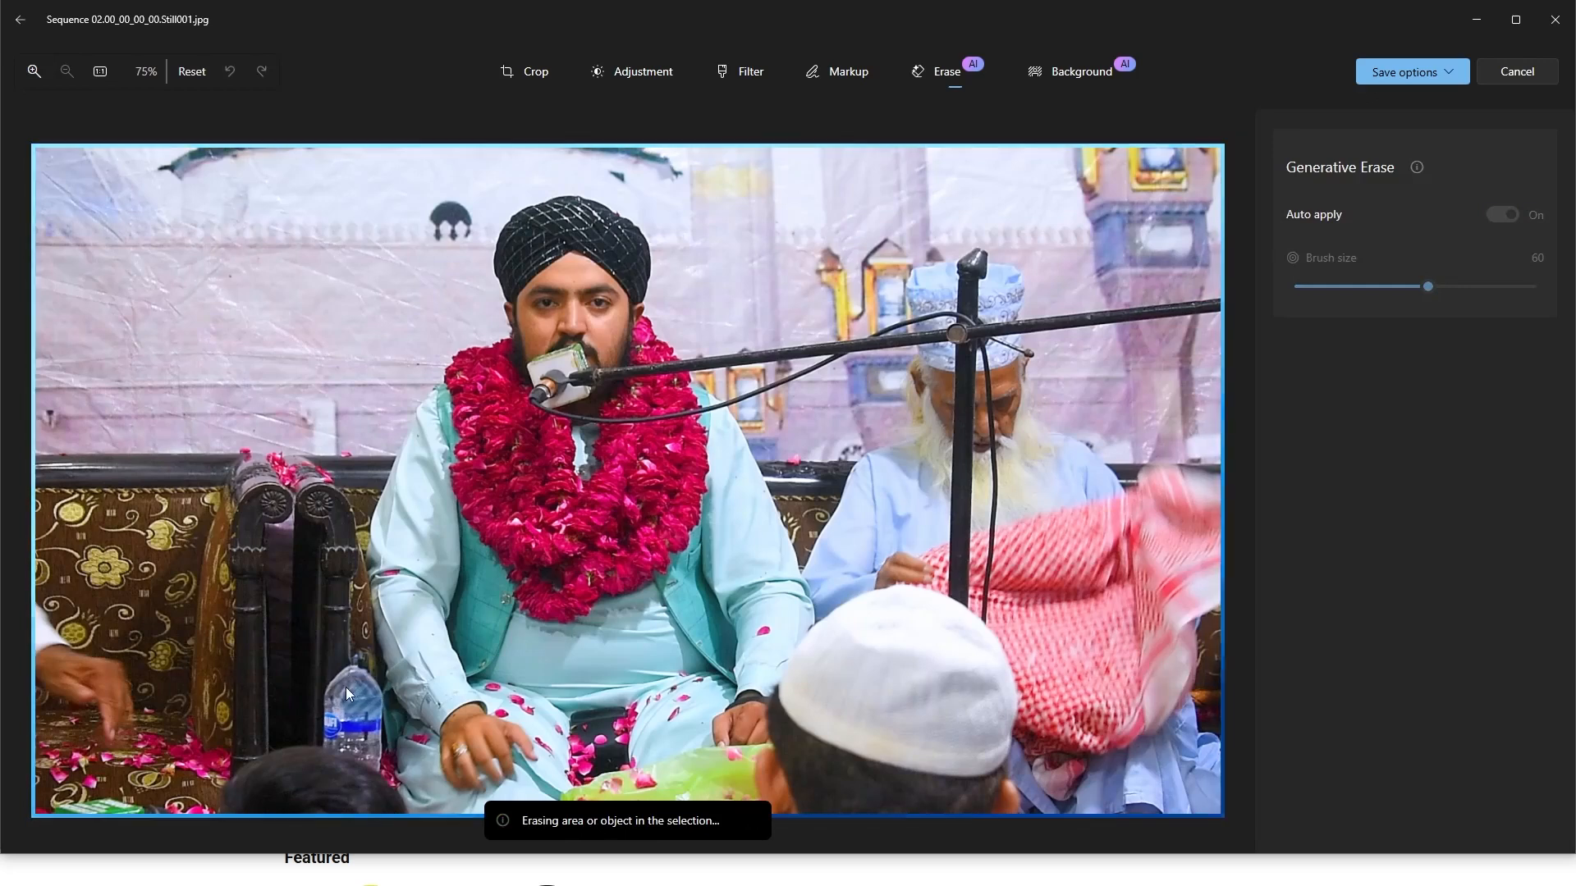
drag(362, 657, 332, 665)
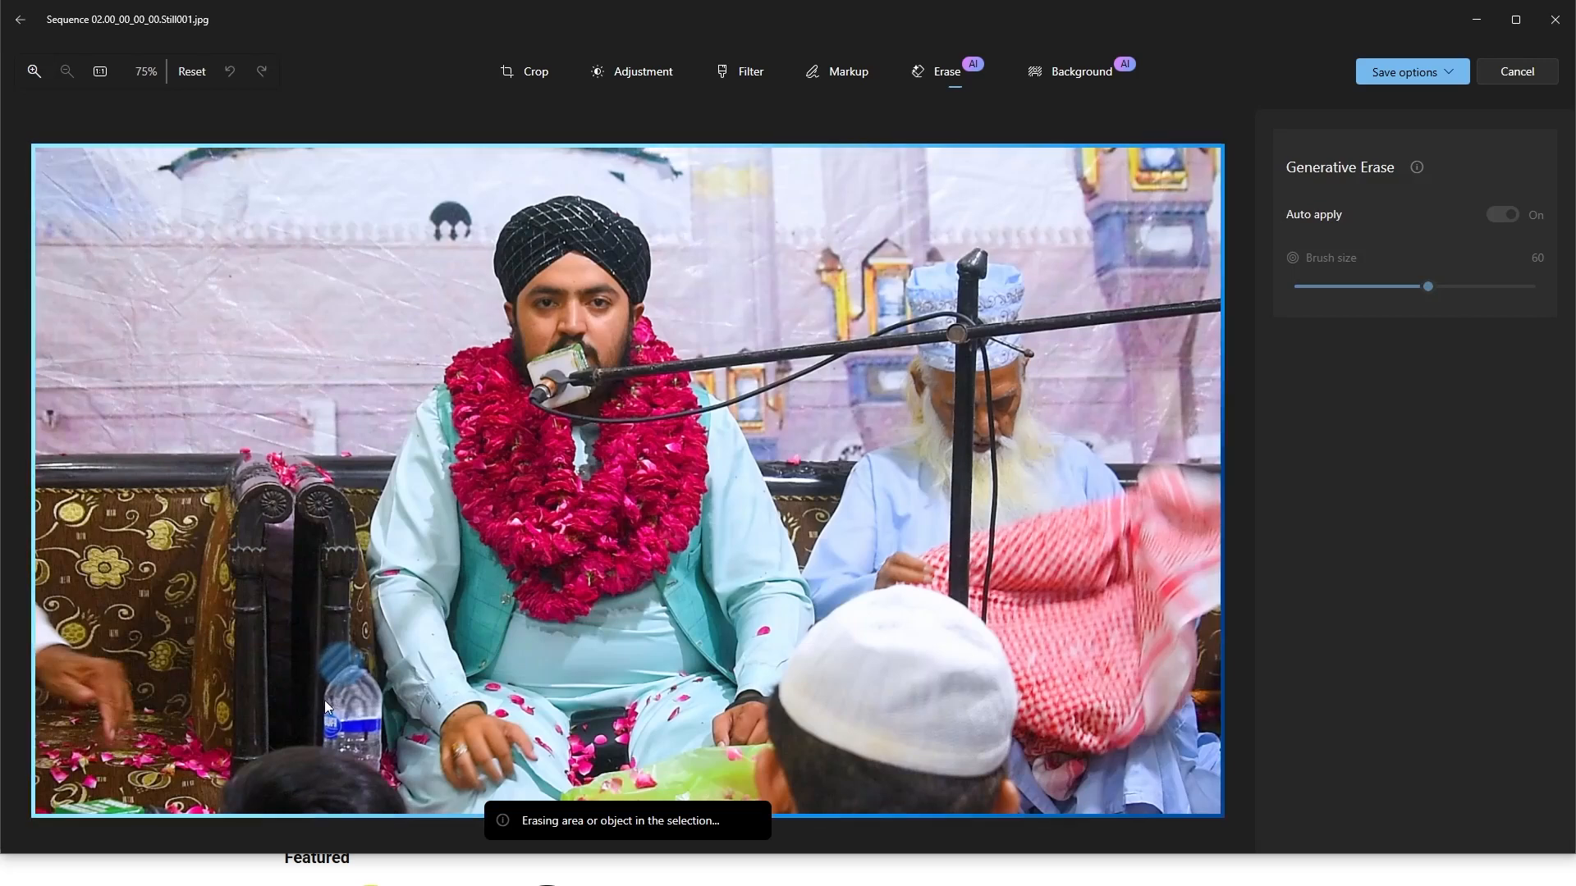
mouse_move(325, 706)
mouse_down()
mouse_move(349, 677)
mouse_move(348, 722)
mouse_move(361, 706)
mouse_move(374, 739)
mouse_move(361, 755)
mouse_move(340, 739)
mouse_up()
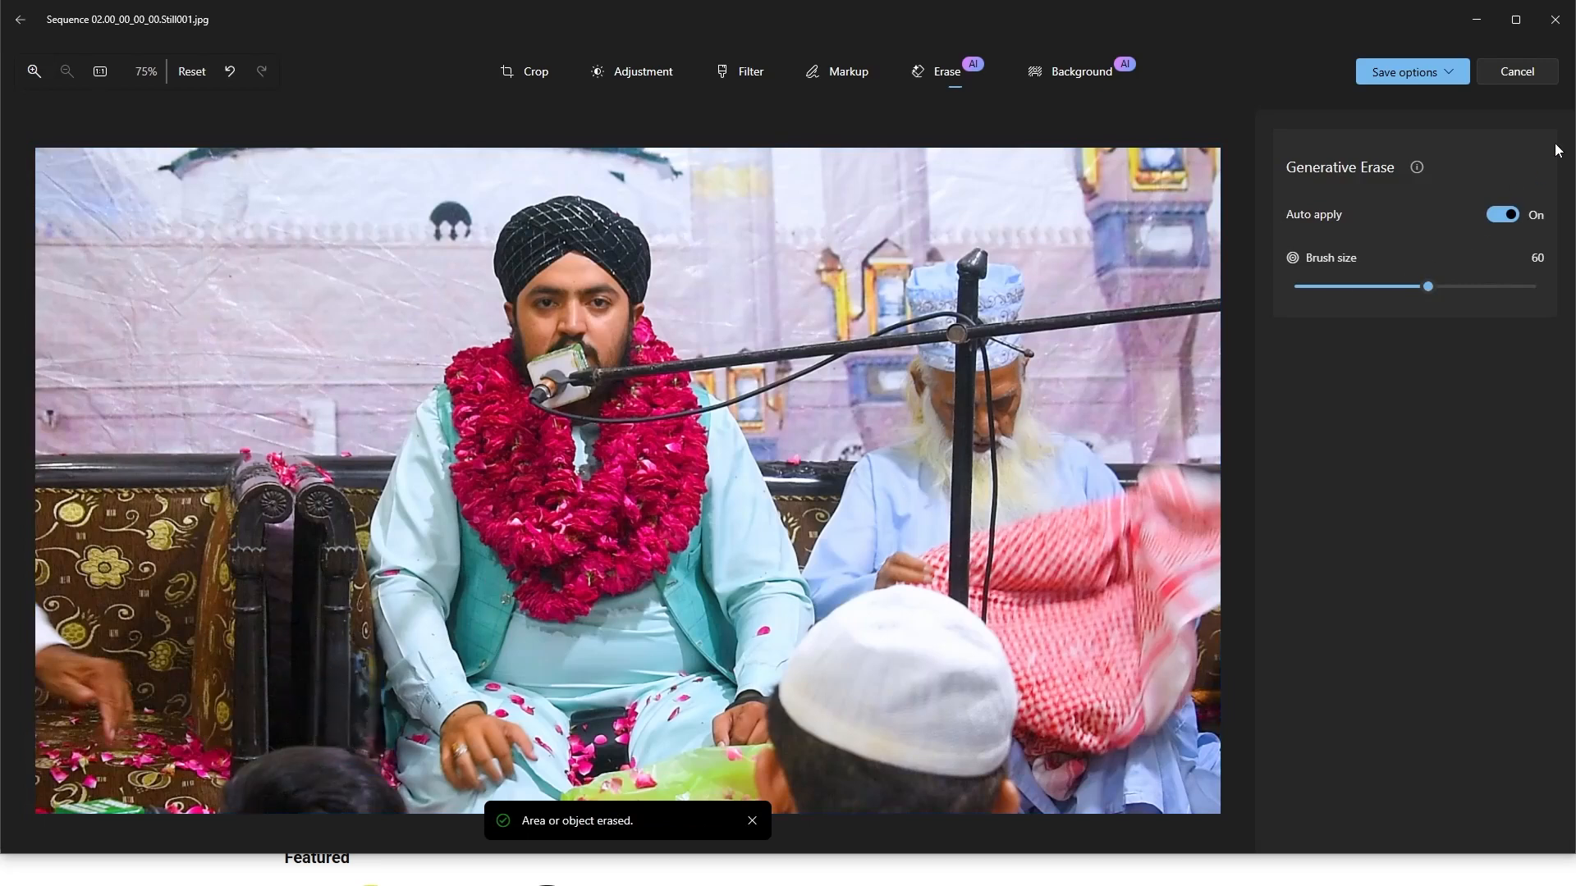
- Cancel editing the photo, discard its unsaved changes, and close it to return to the Pictures folder
click(1540, 75)
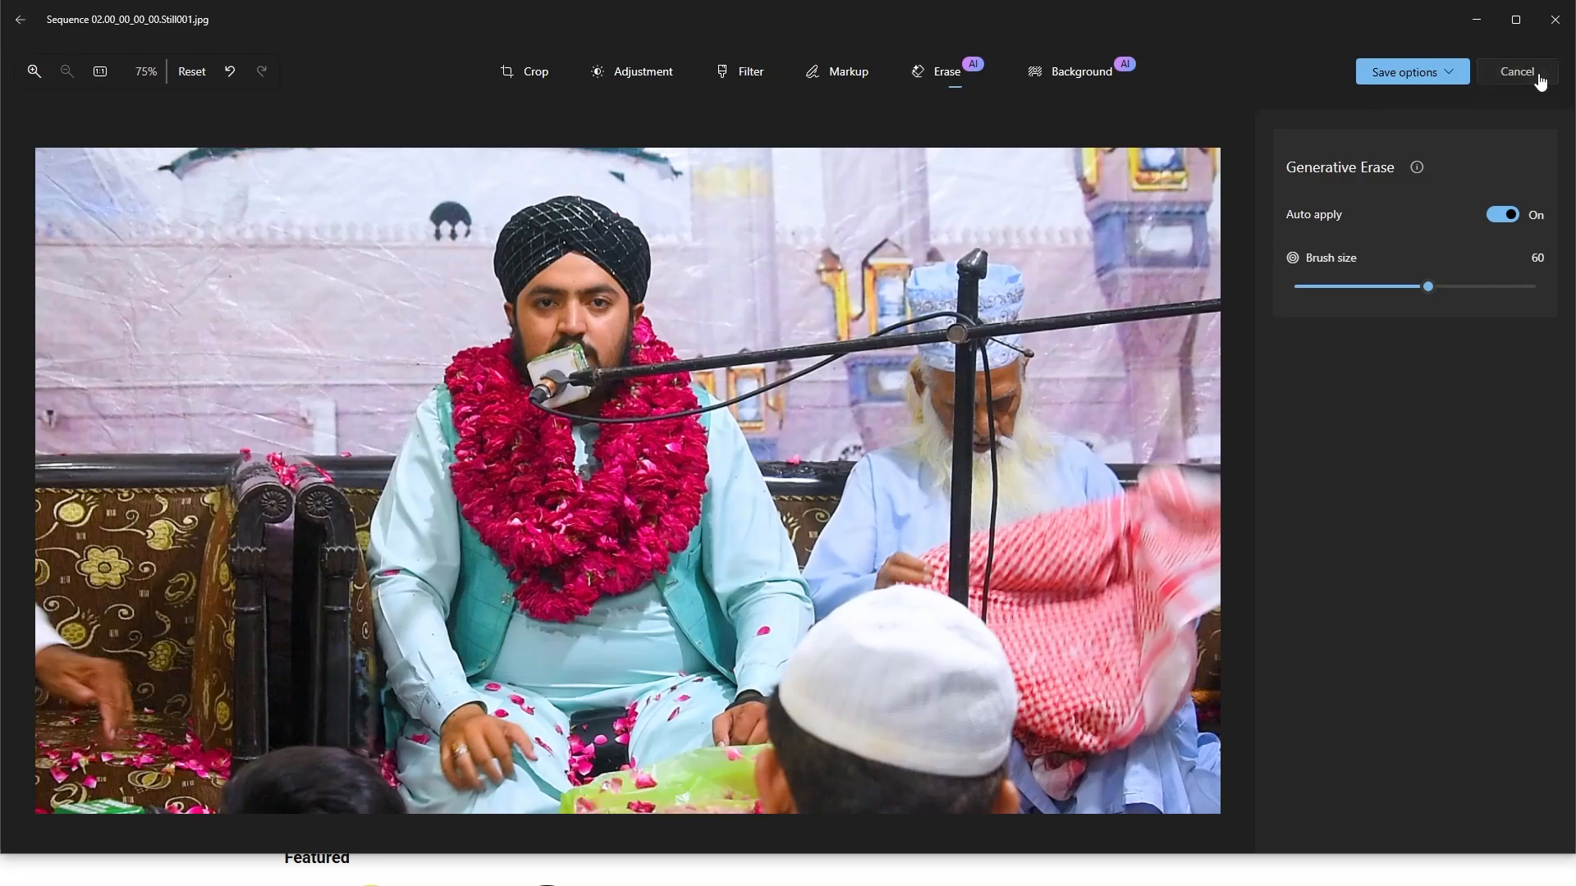
click(723, 461)
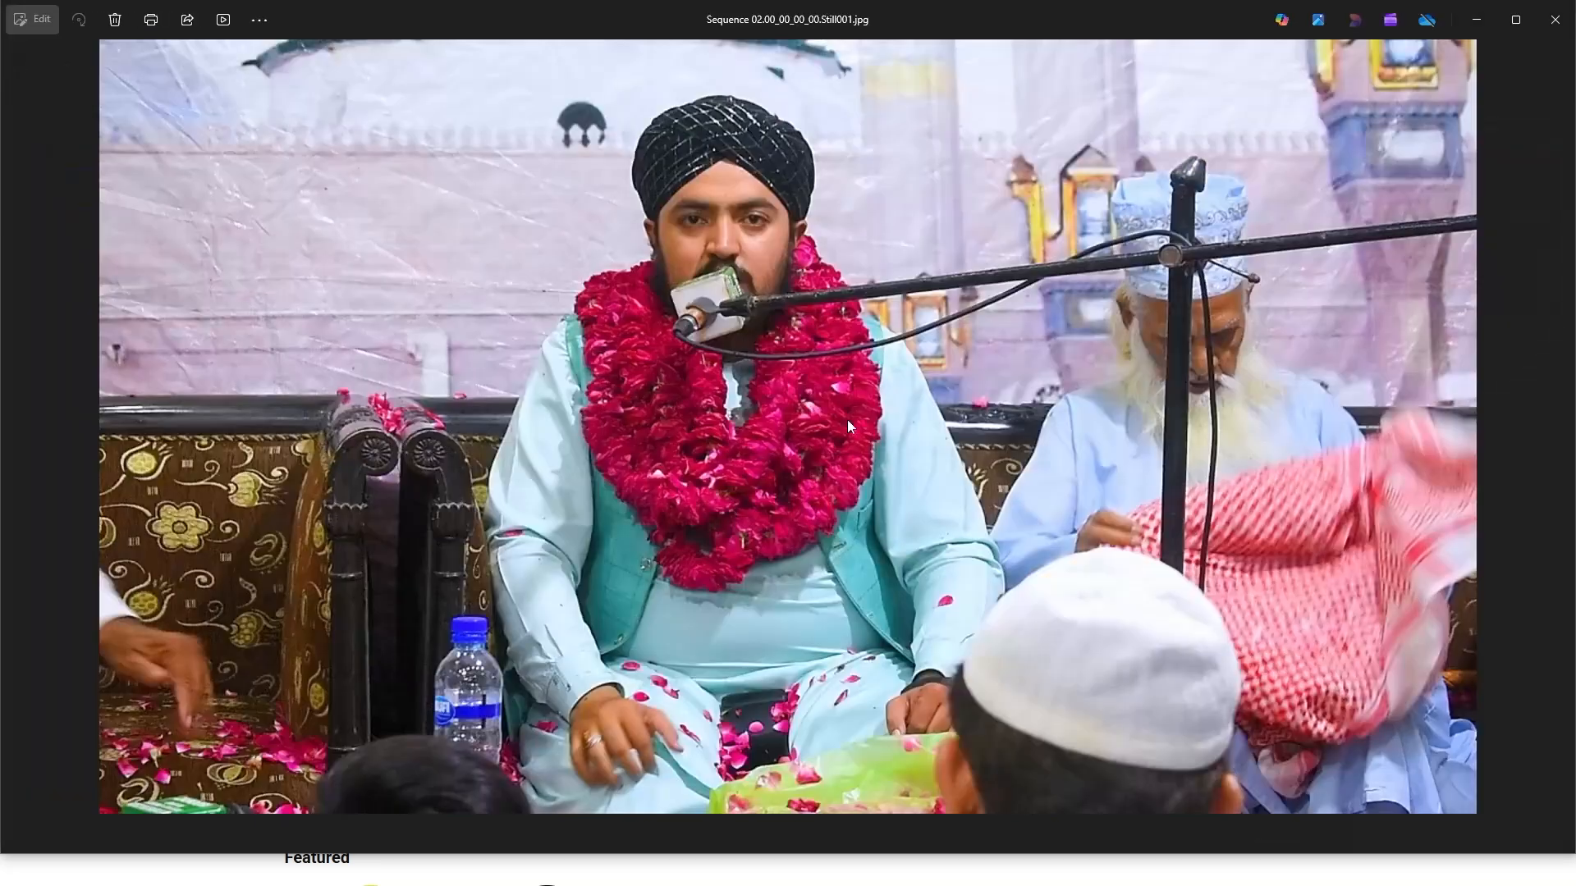
click(1555, 18)
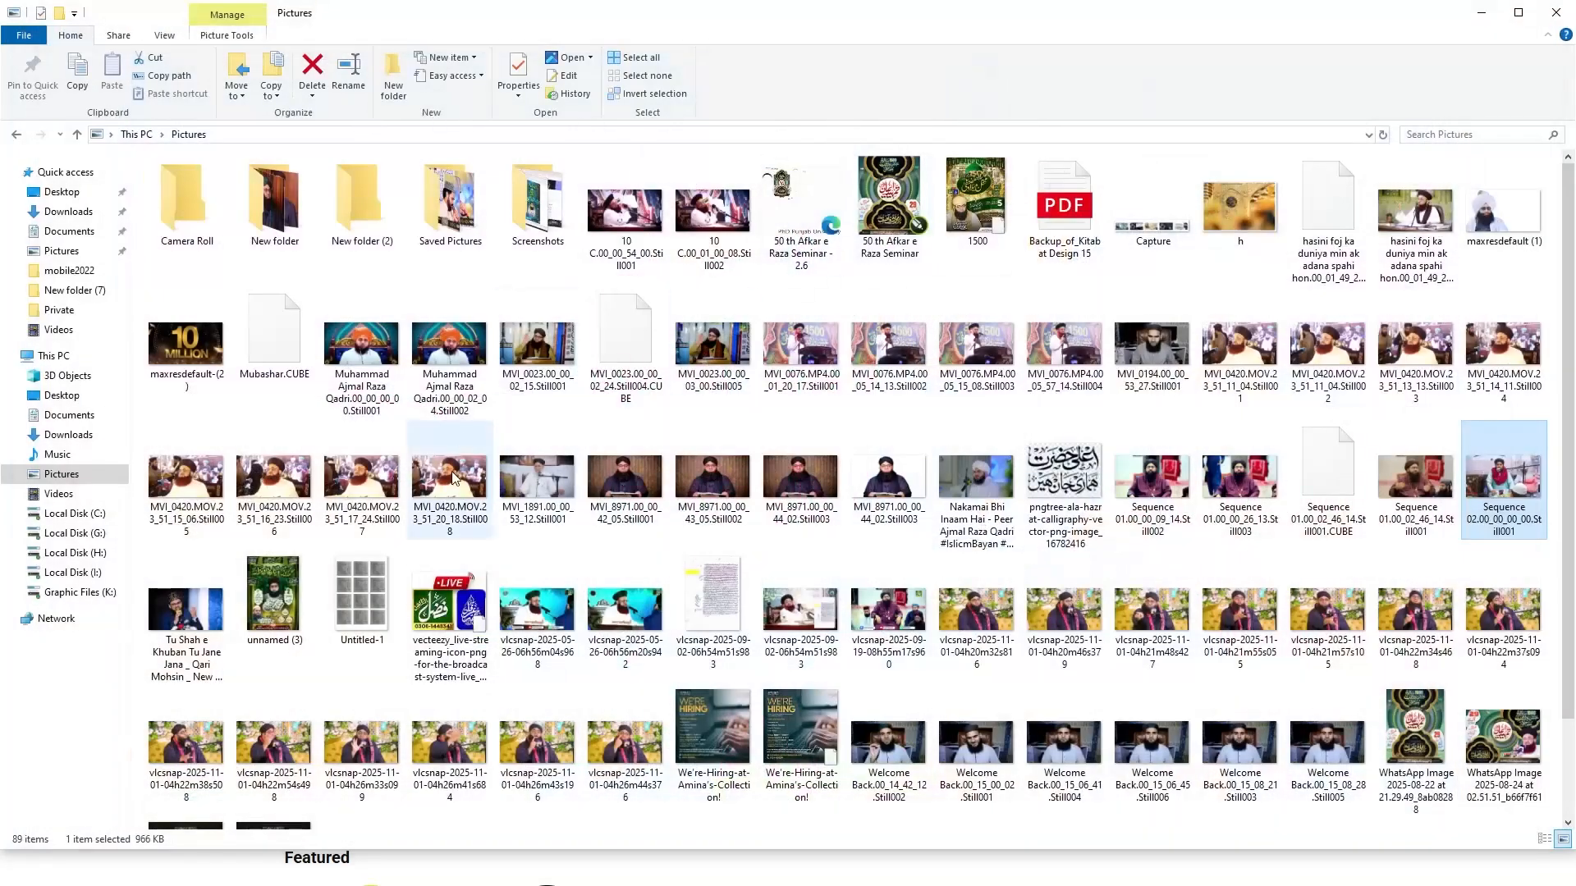